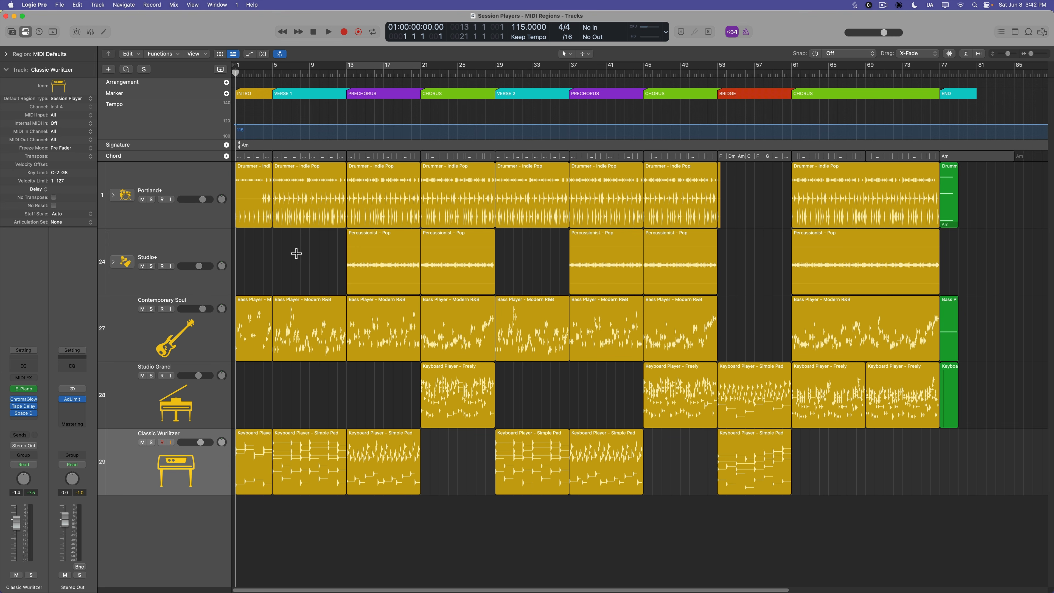
Step: Take a closer look at the intro's Drummer region on the Portland+ track
key(super+Right)
key(super+Right)
key(super+Right)
key(super+Right)
key(super+Right)
key(super+Right)
key(super+Right)
key(super+Right)
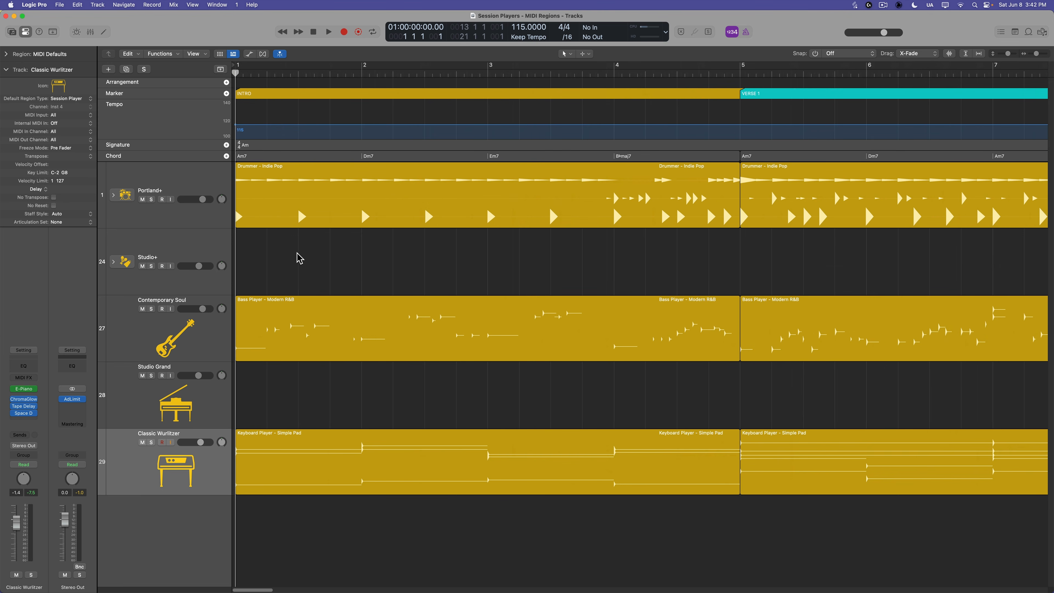
click(328, 218)
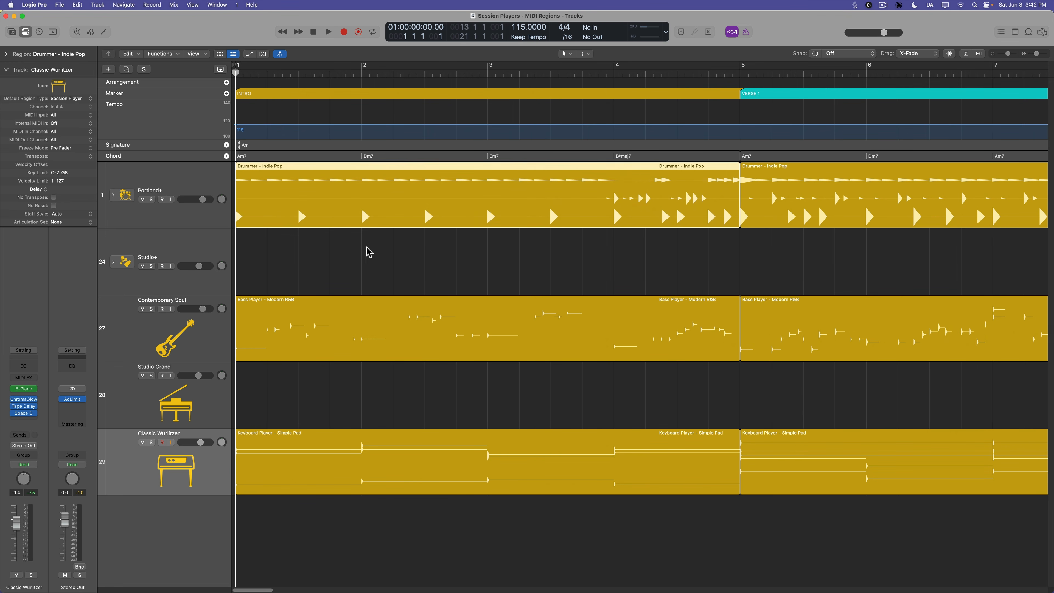
click(367, 251)
click(378, 198)
click(365, 244)
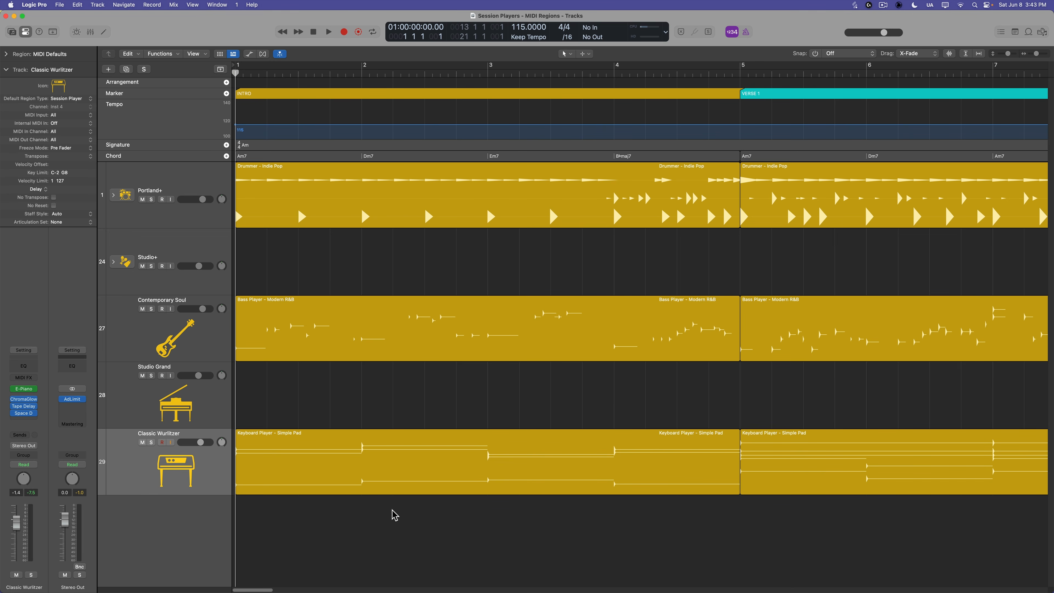
Step: Play the intro from bar 1 into the start of Verse 1 and stop playback
click(338, 472)
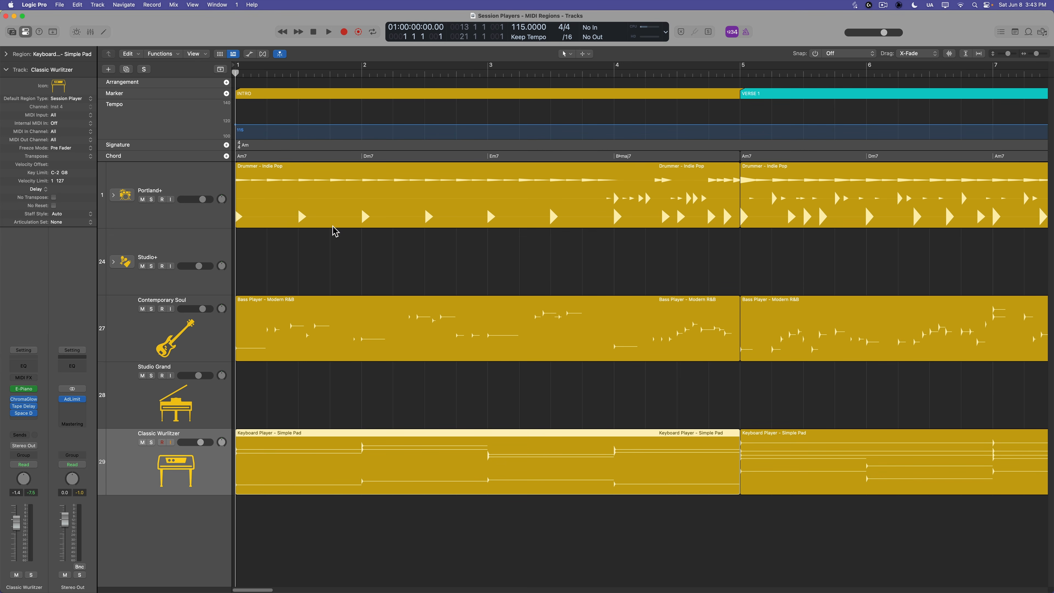
key(space)
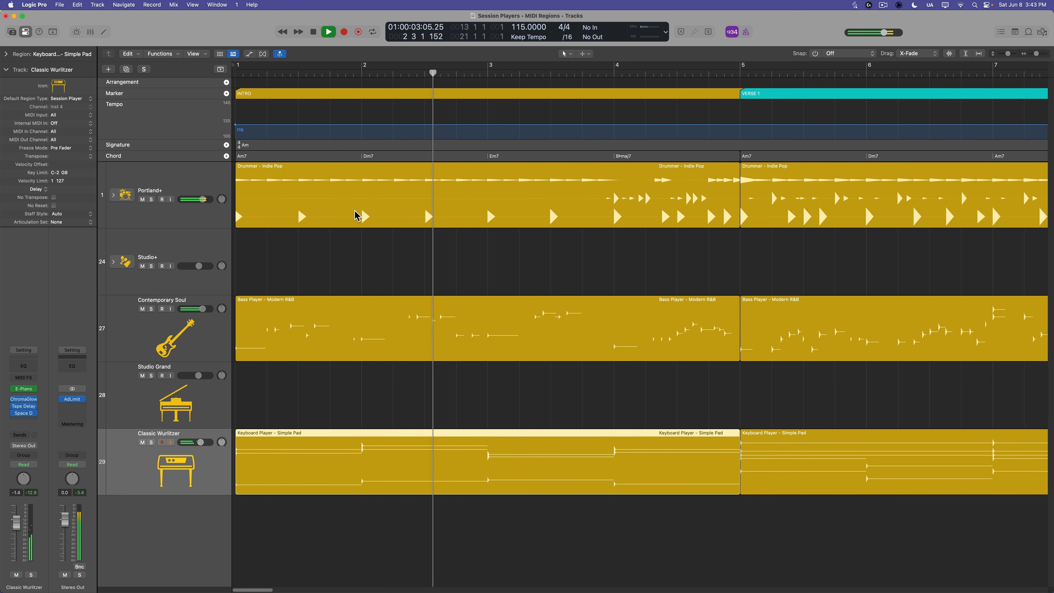
click(361, 213)
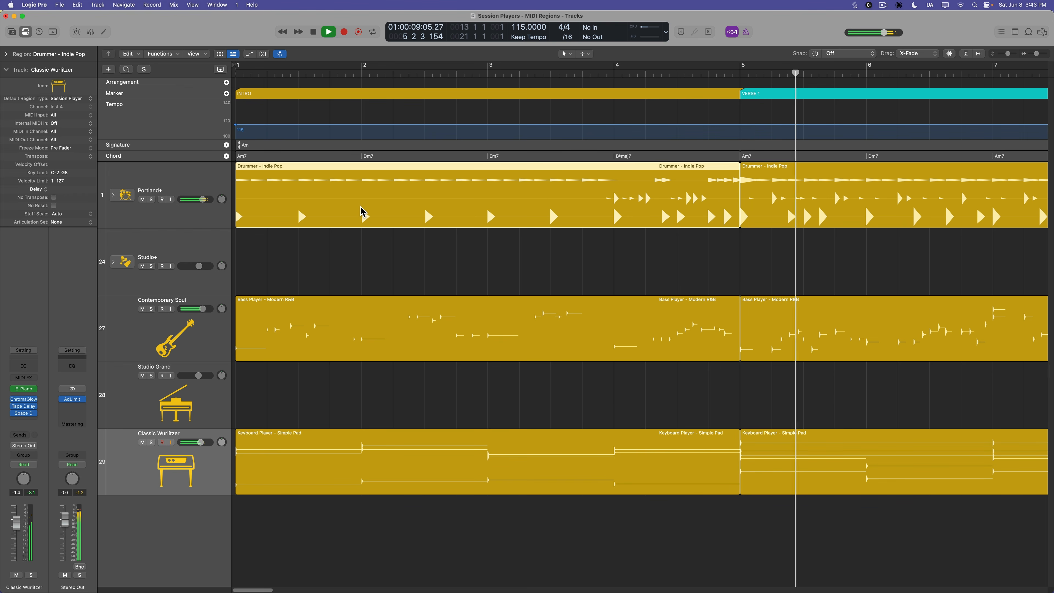
key(space)
Step: Play the song again from bar 1 and view the intro bass region's Session Player settings
click(390, 266)
click(378, 330)
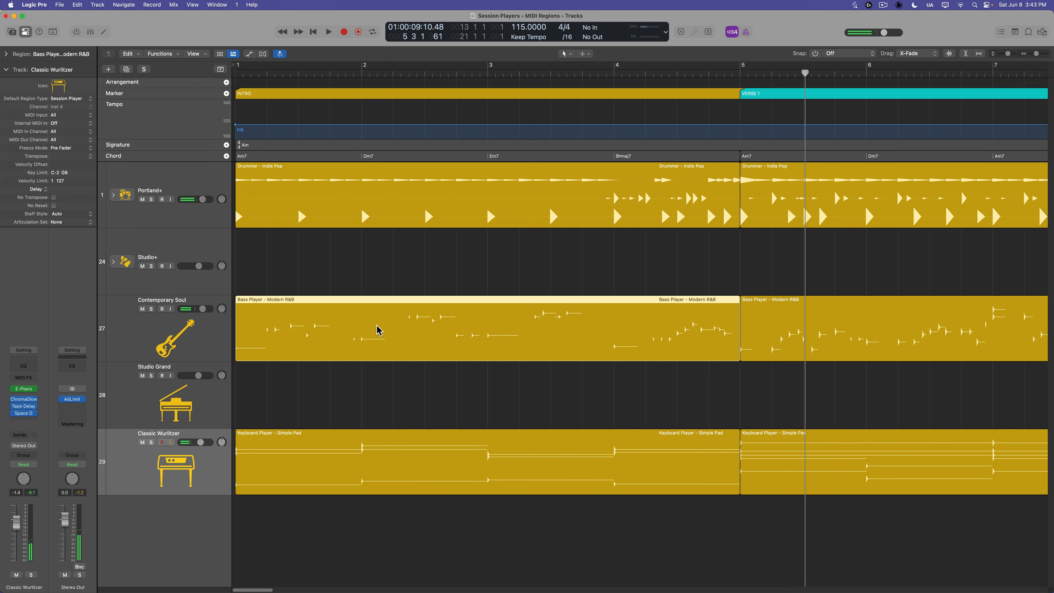
key(Return)
key(space)
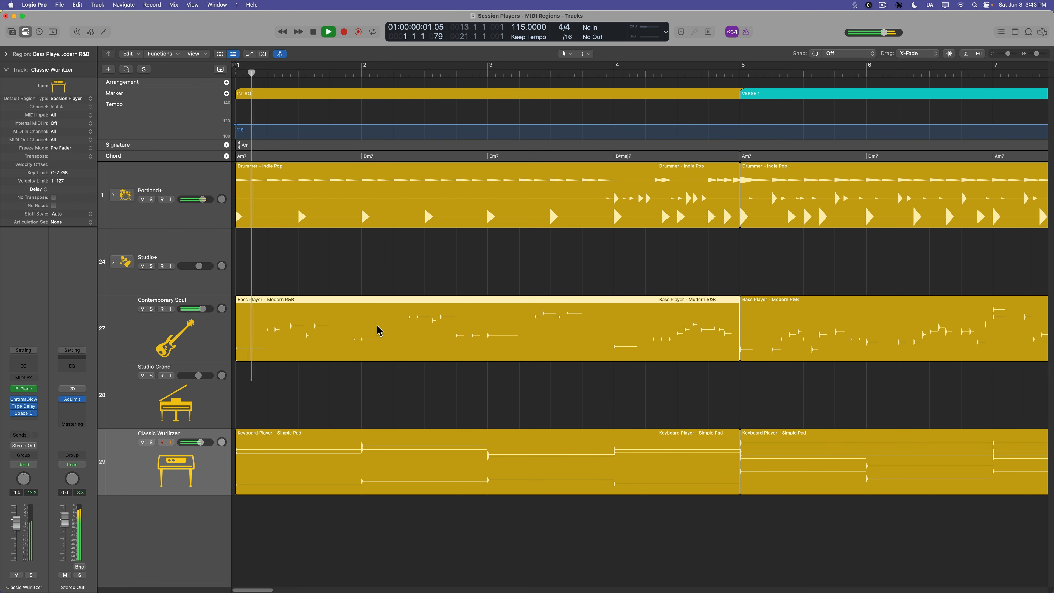
key(e)
drag(376, 386, 398, 405)
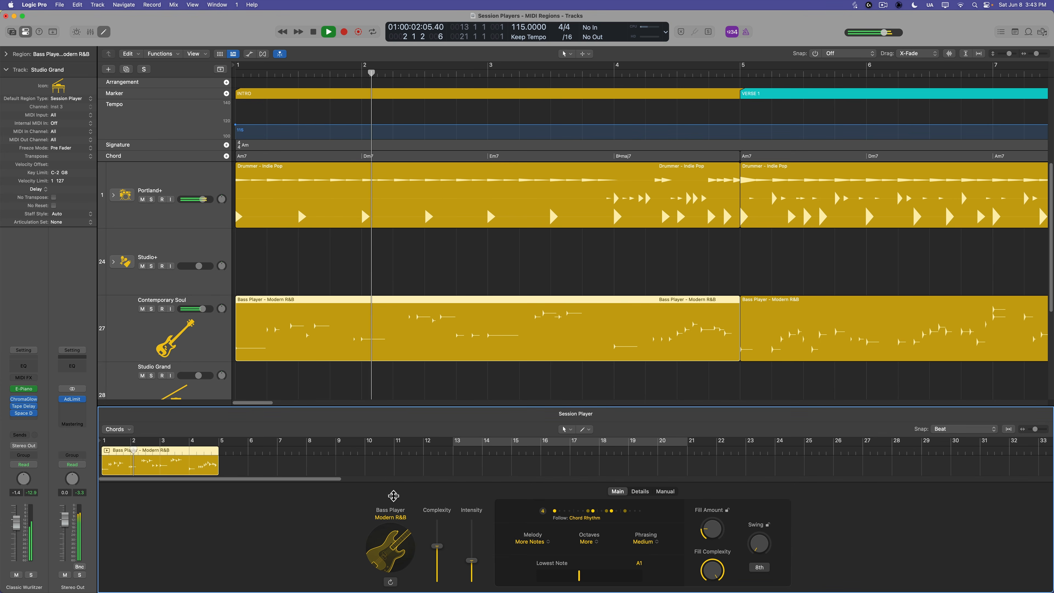
key(e)
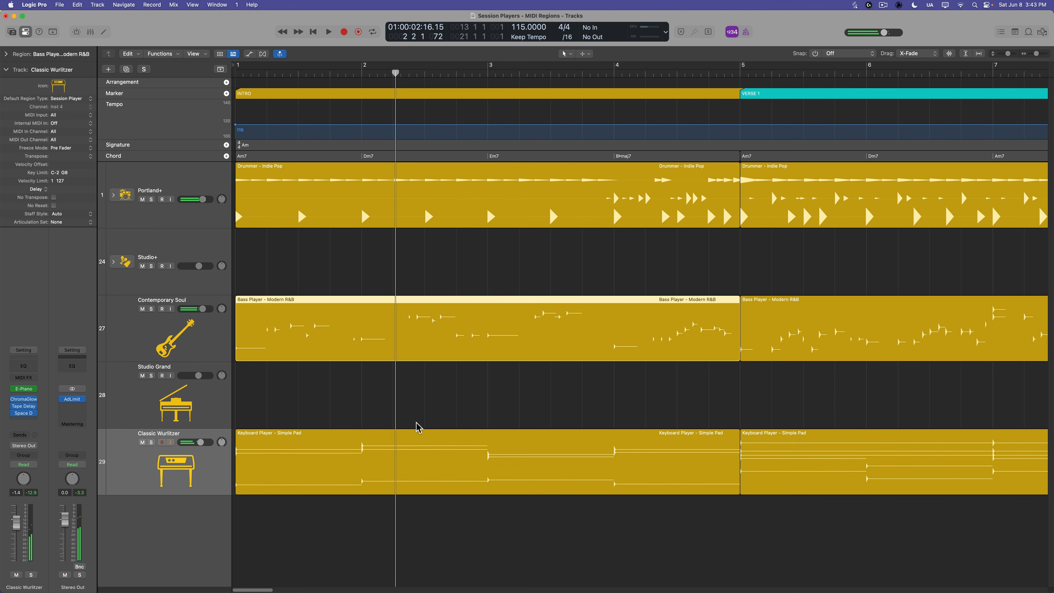
Step: Convert the intro Bass Player region on the Contemporary Soul track to a MIDI region
right_click(414, 333)
click(423, 337)
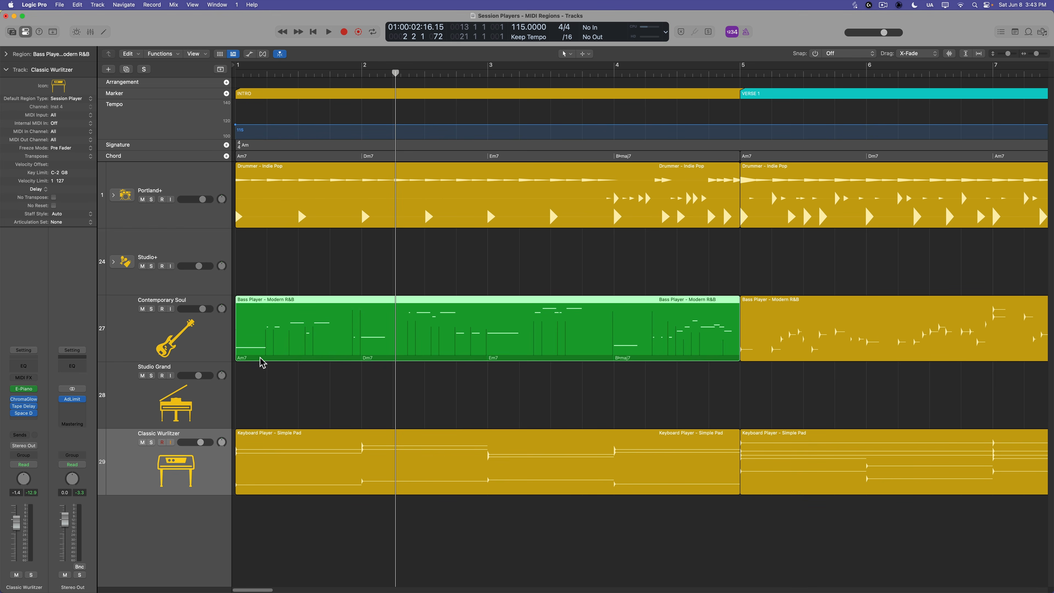
click(290, 159)
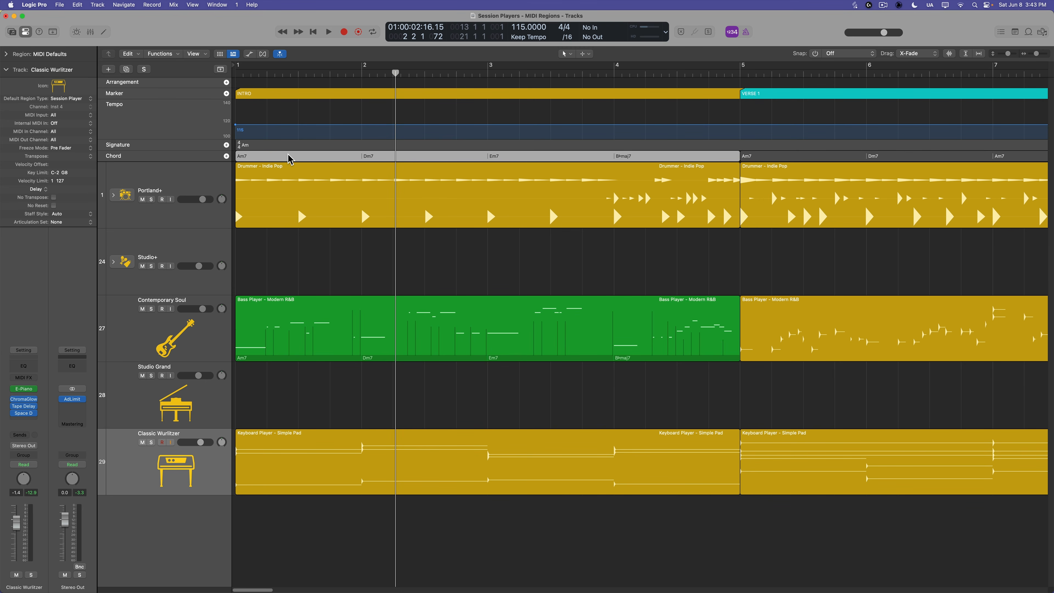
click(289, 359)
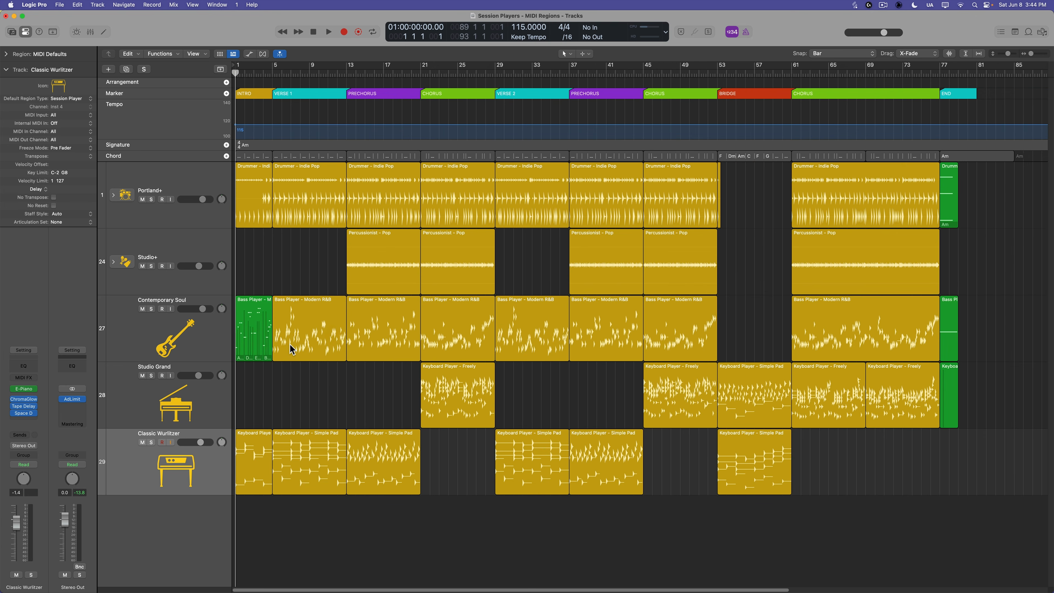
Step: Copy the converted intro bass region to bar 82 on the Contemporary Soul track
drag(266, 339, 1016, 339)
click(1008, 73)
key(super+Right)
key(super+Right)
key(super+Right)
key(super+Right)
key(super+Right)
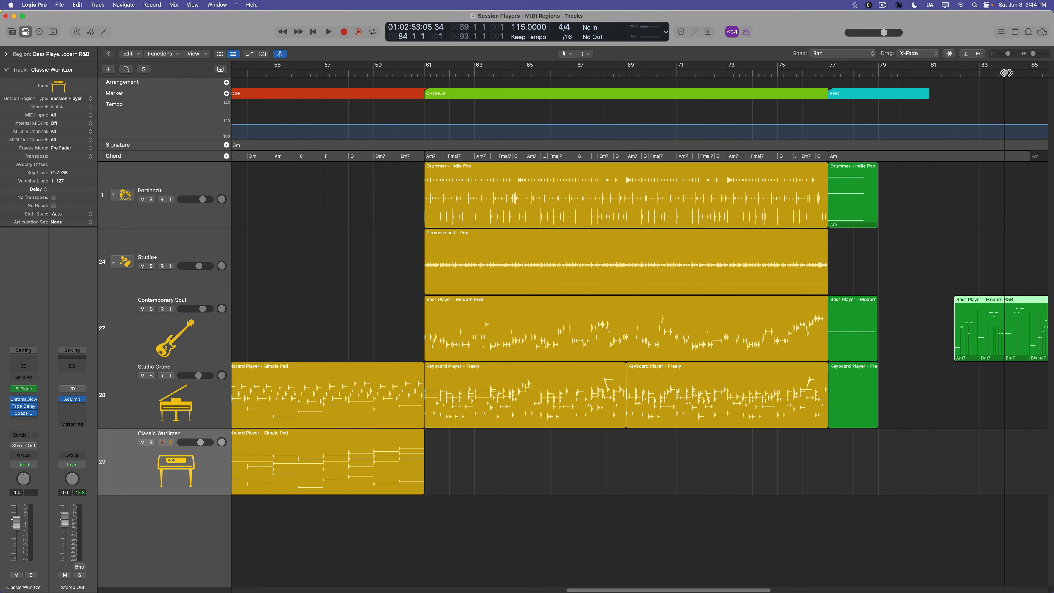
scroll(809, 326, right, 10)
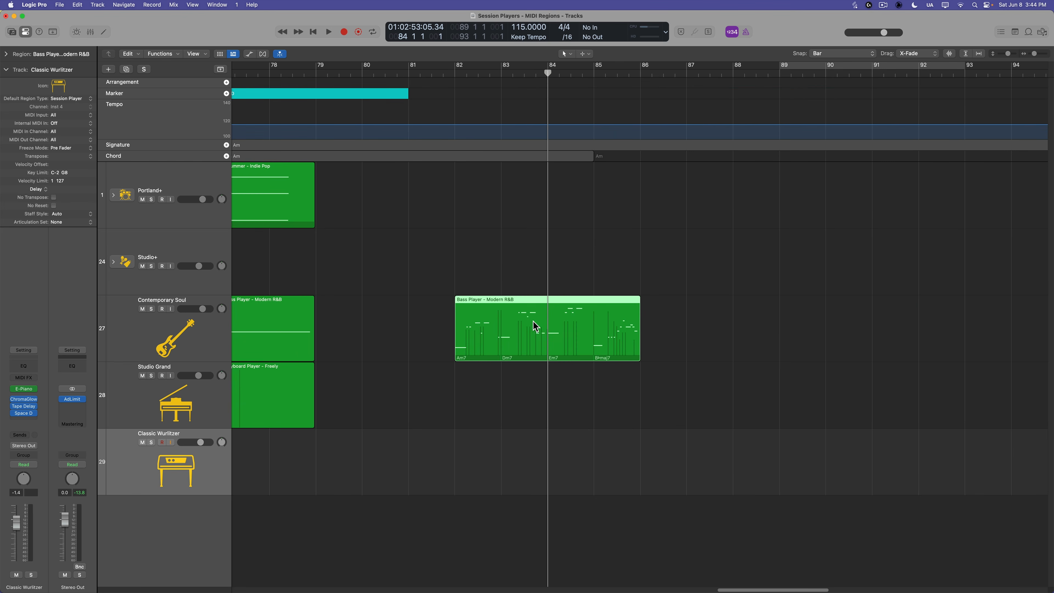
Step: Copy the bar 82 region's chords to the global Chord track and delete them from there
drag(509, 321, 484, 156)
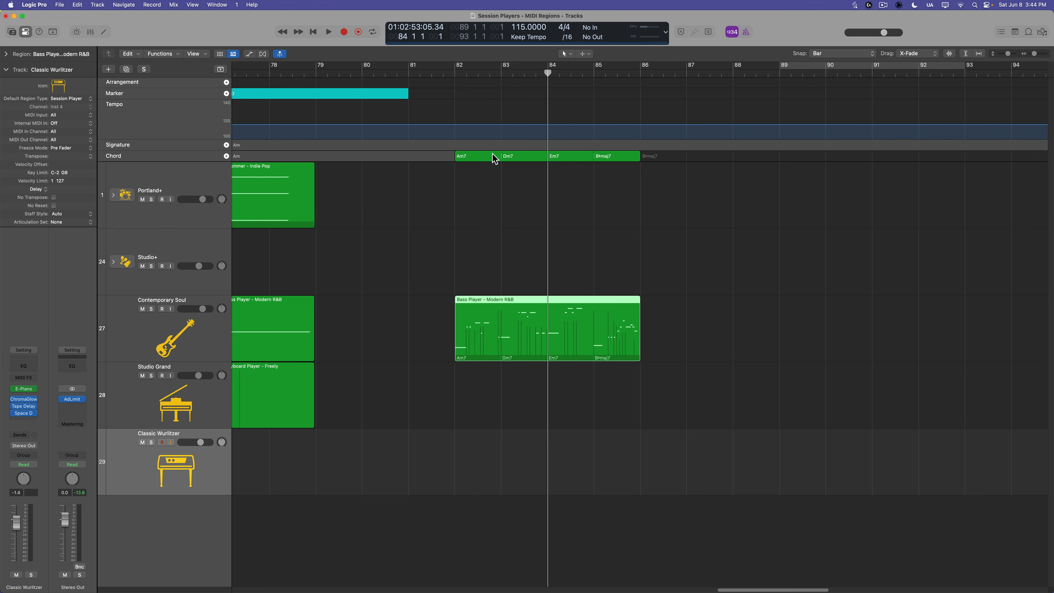
click(475, 158)
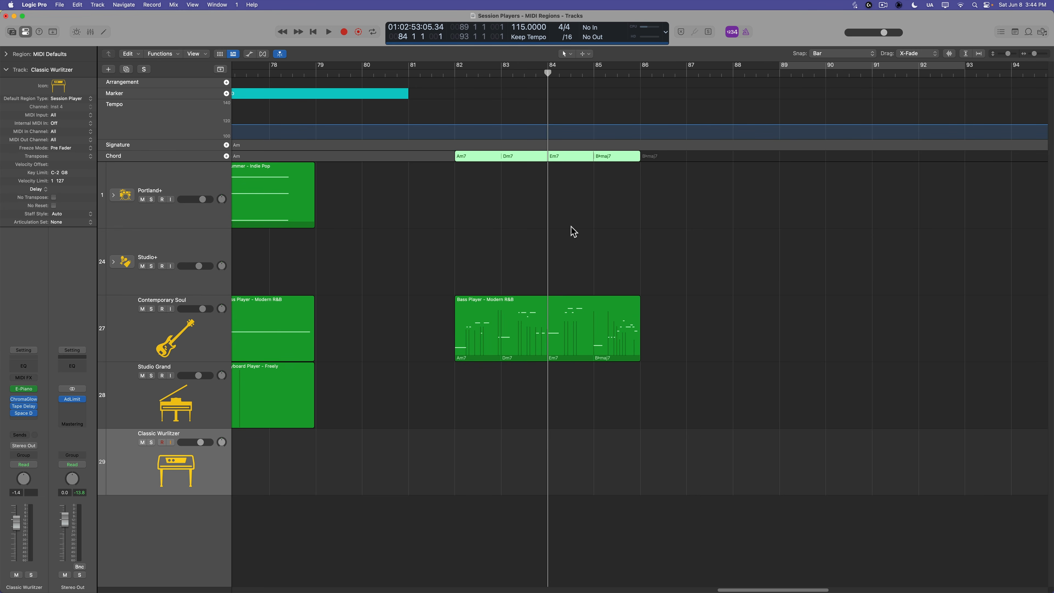
key(Delete)
Step: Delete the region chords from the copied bass region at bar 82 and remove the copy
click(570, 319)
right_click(504, 321)
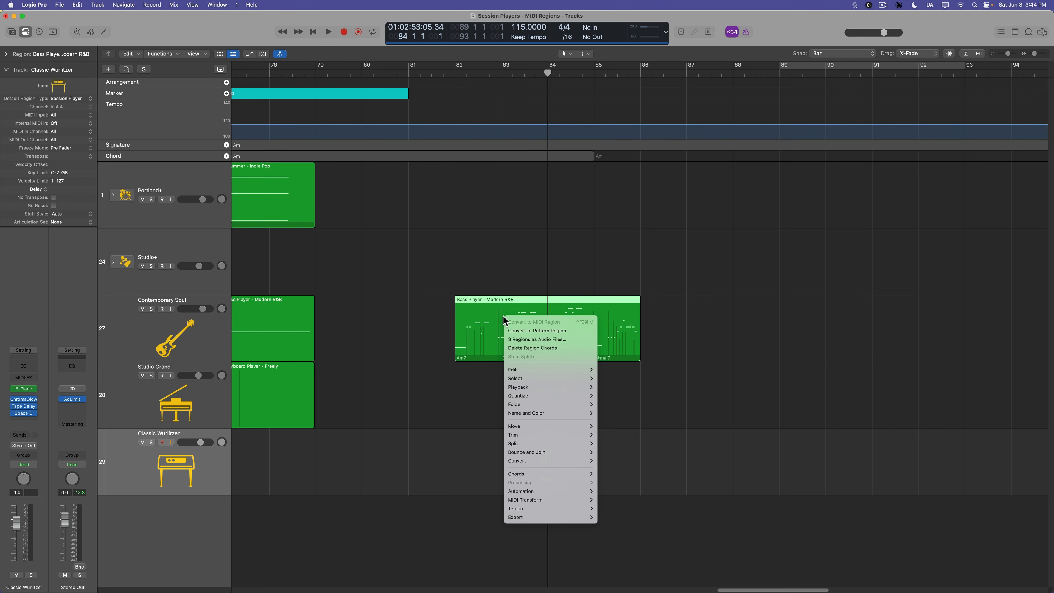
click(505, 315)
right_click(509, 311)
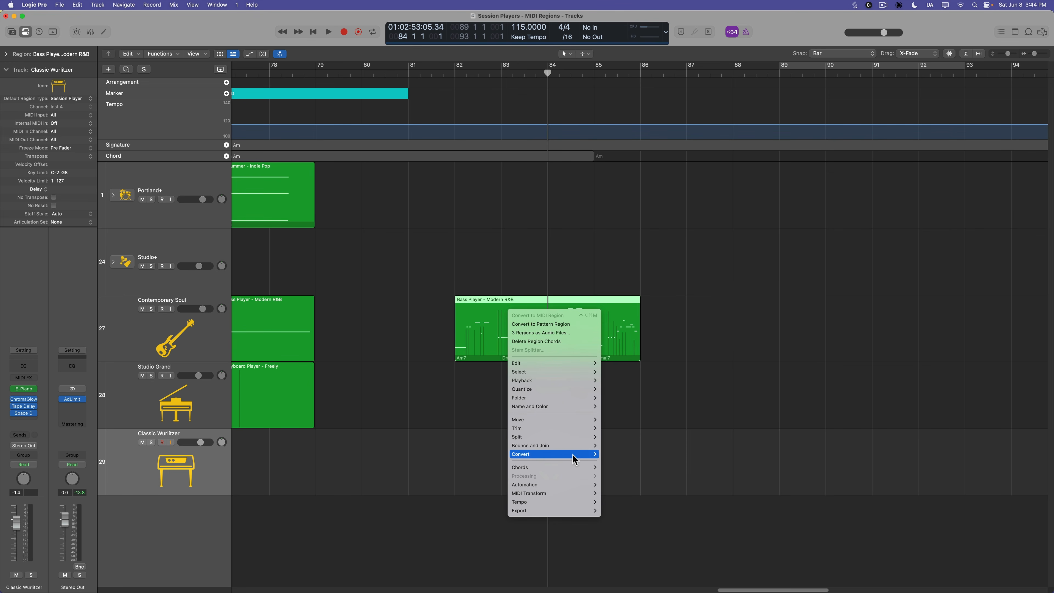
mouse_move(572, 466)
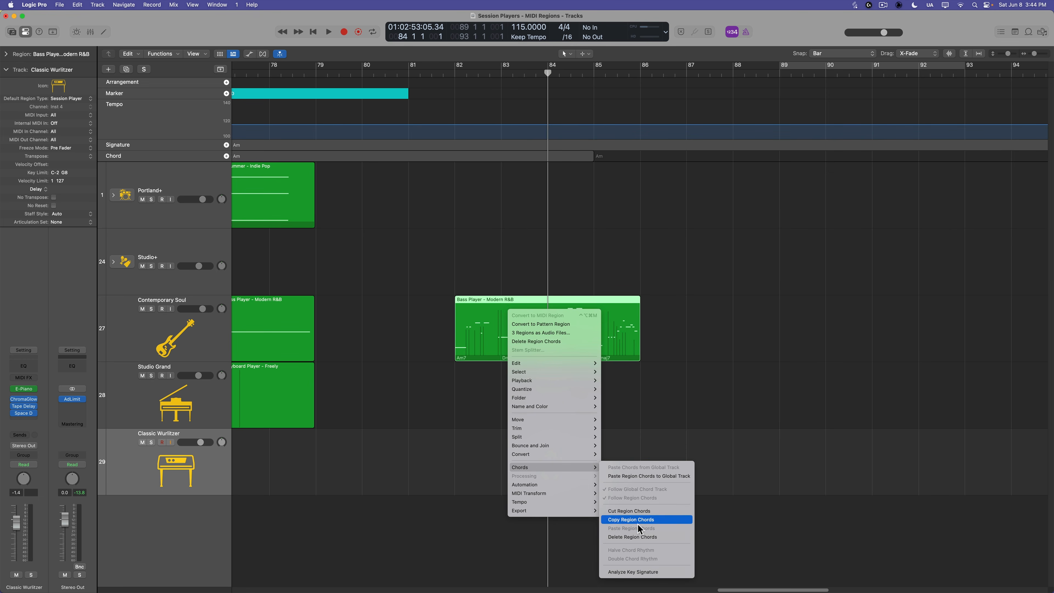
click(639, 537)
click(612, 468)
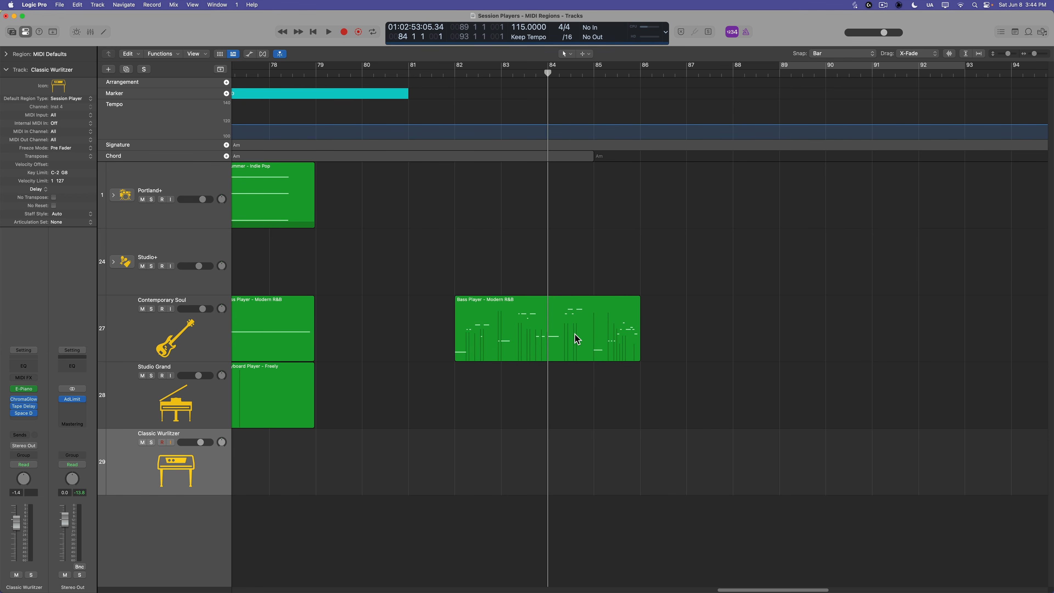
click(575, 334)
key(Delete)
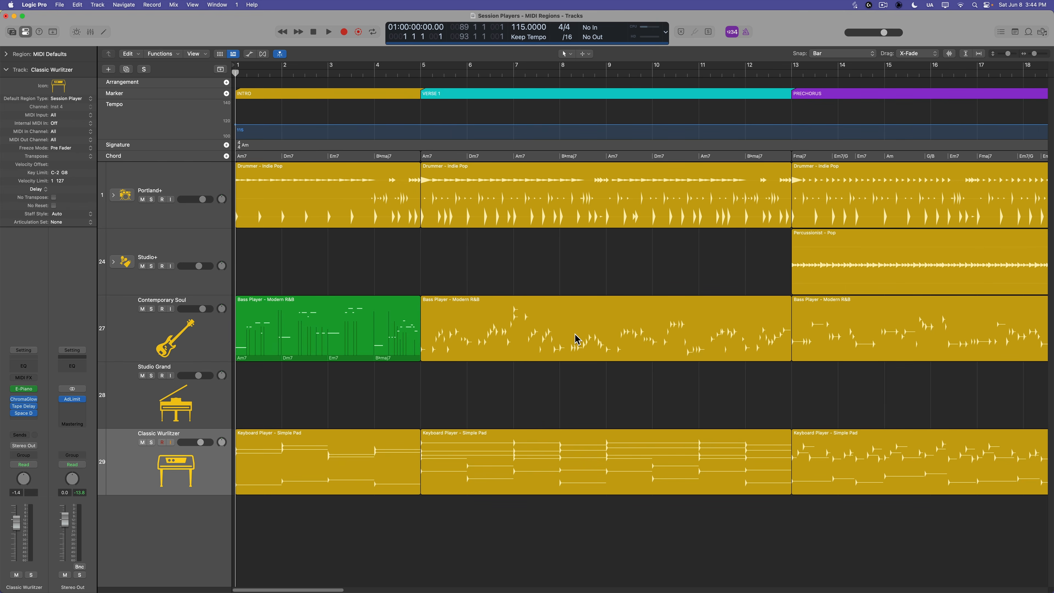
Step: Open the converted intro bass region in the Piano Roll with its original start at bar 1
double_click(572, 332)
scroll(542, 416, down, 2)
scroll(534, 415, up, 3)
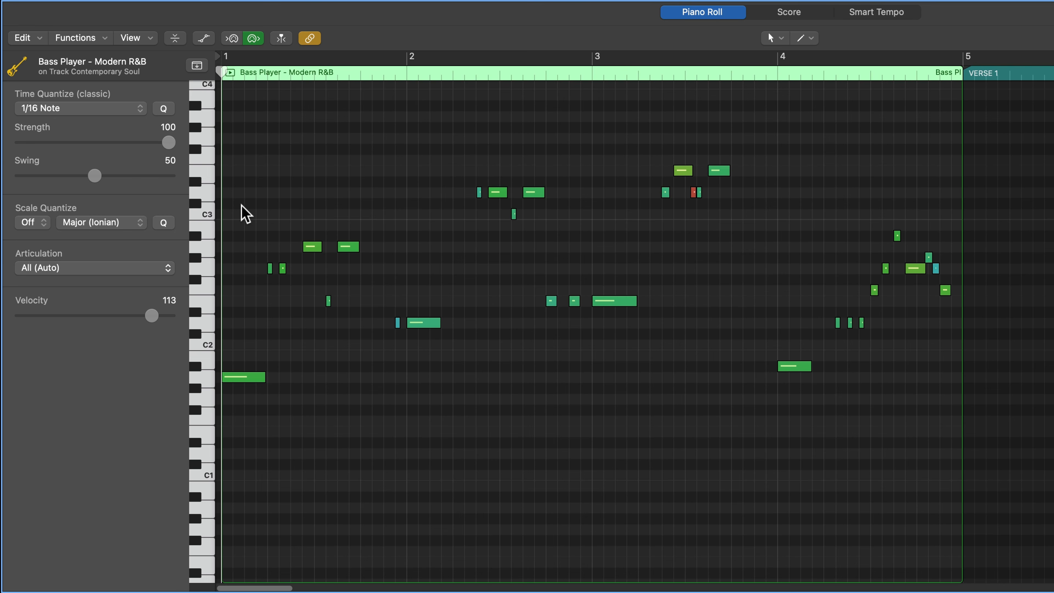
drag(223, 265, 242, 362)
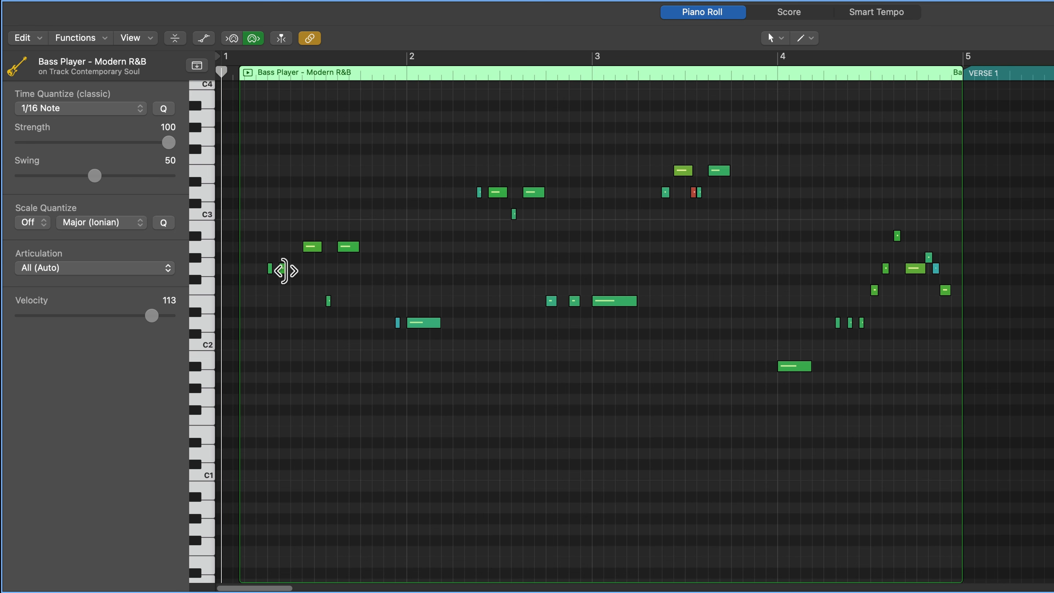
key(super+z)
Step: Check the articulations of the long first note and the short note that follows it
click(239, 376)
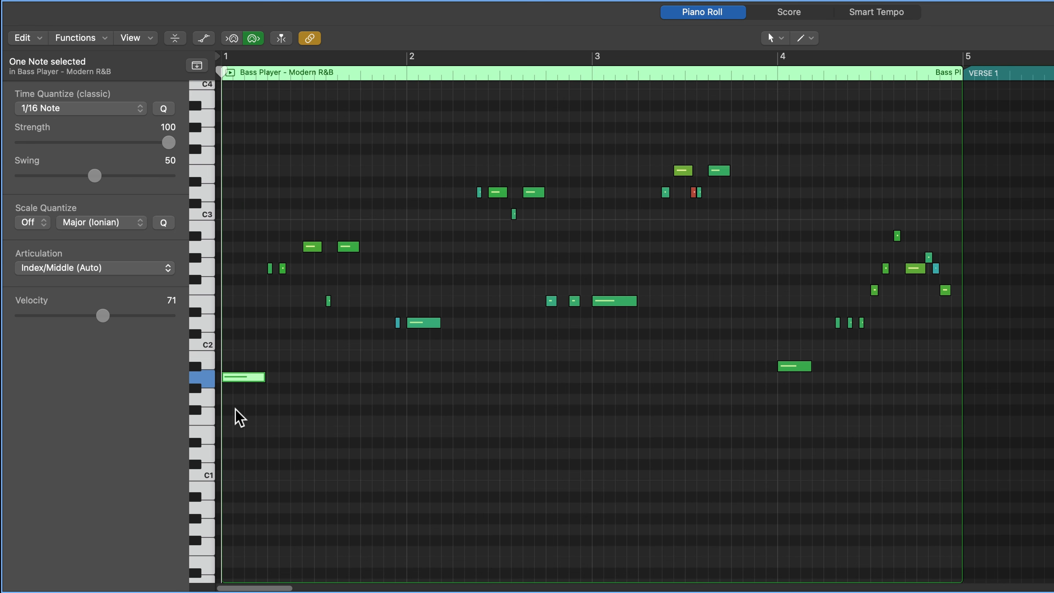
drag(256, 250, 271, 294)
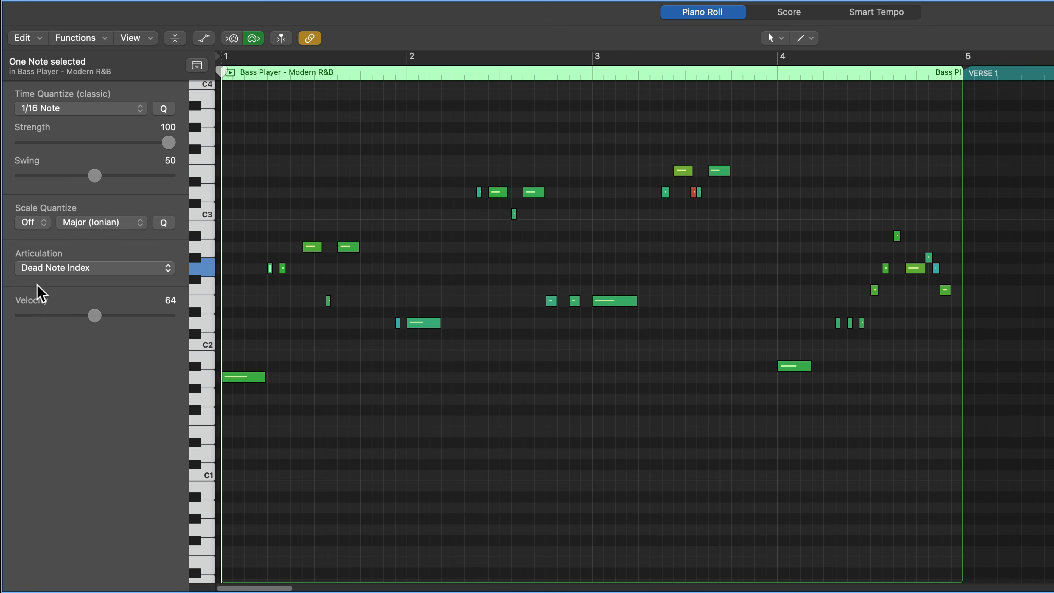
click(281, 325)
Step: Solo the intro bass region and play its opening notes from bar 1
key(super+Right)
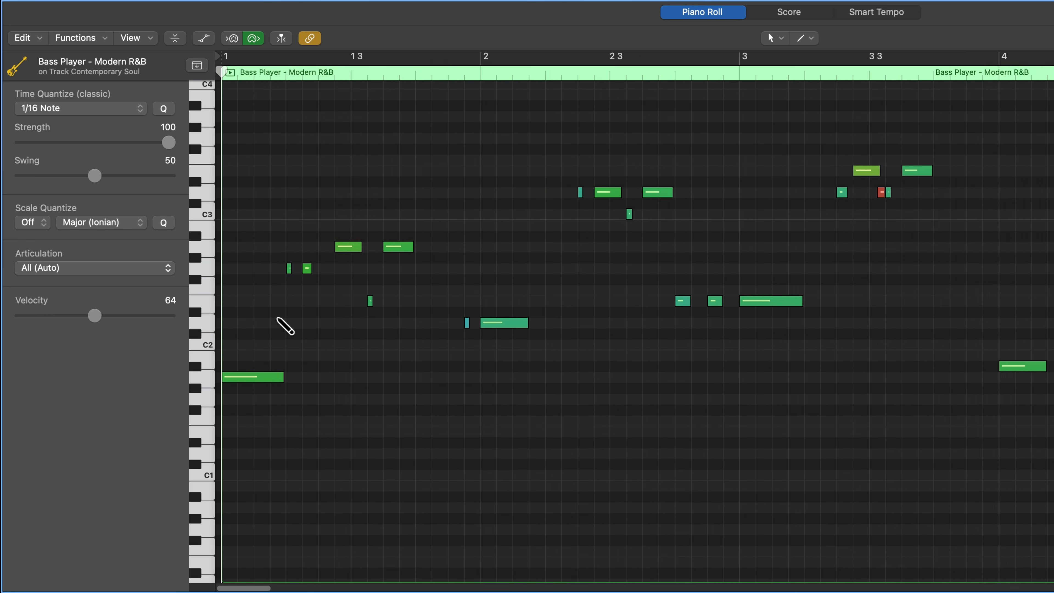
key(super+Right)
key(c)
key(space)
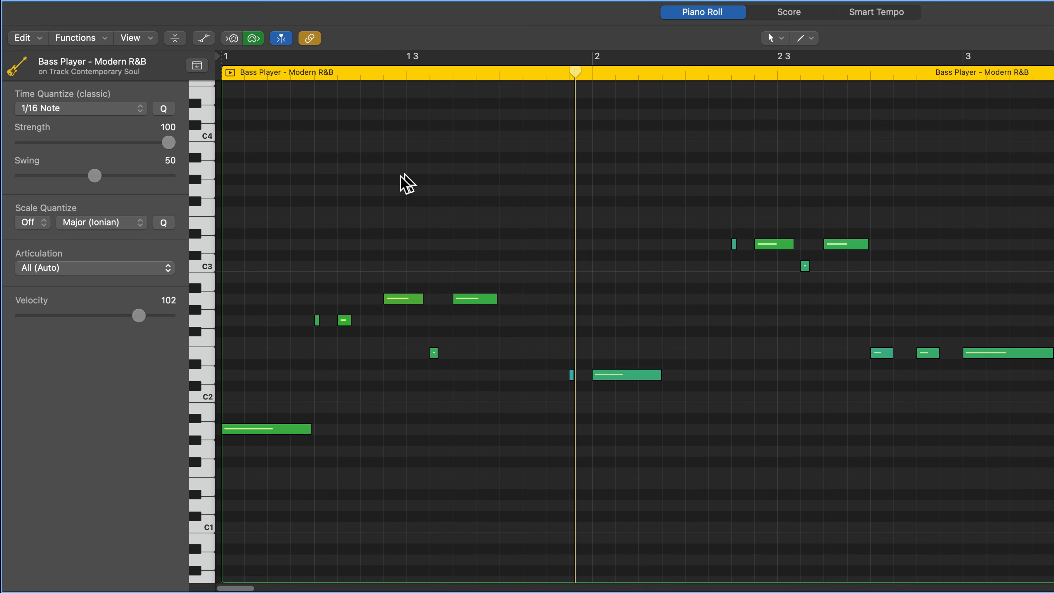
Step: Examine the full list of articulations available for the short note after beat 3 of bar 1
drag(293, 242, 320, 368)
drag(336, 267, 439, 385)
click(78, 269)
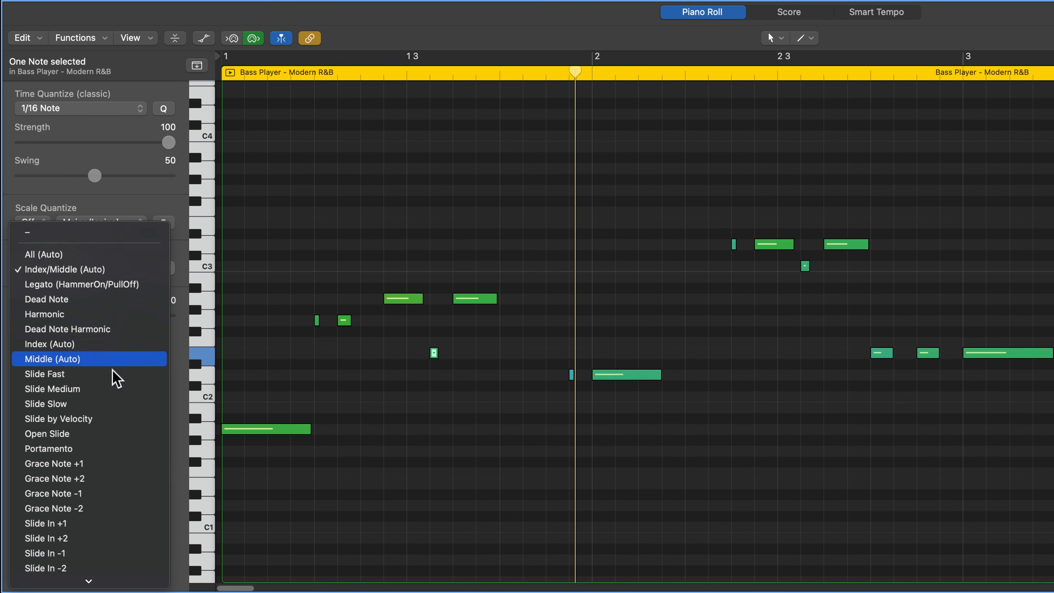
scroll(107, 477, down, 5)
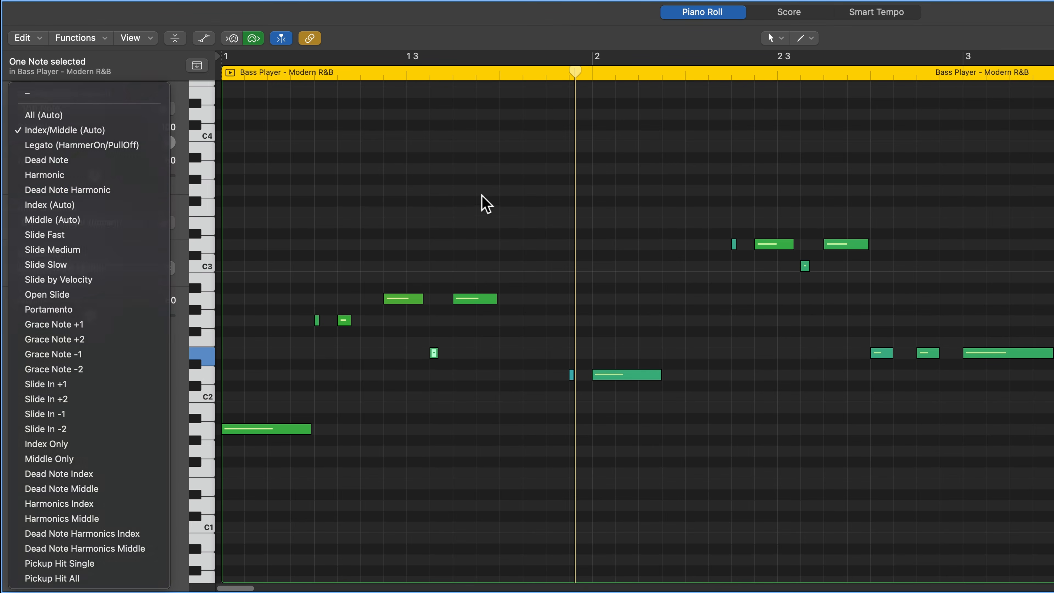
click(486, 203)
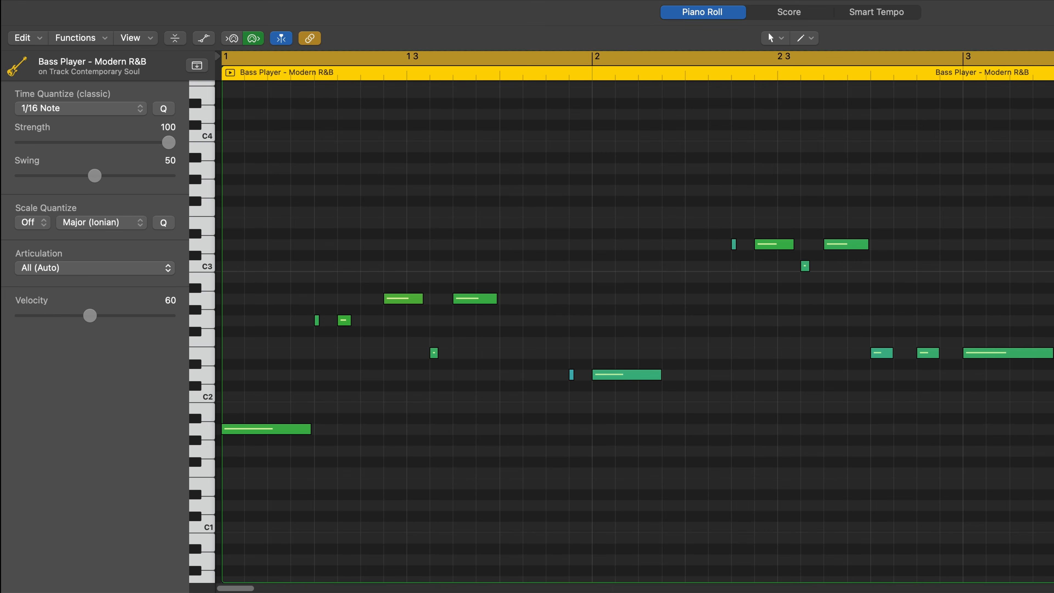
Step: Delete the Dead Note Index note on beat 2 of bar 1 and play the looped bass phrase
key(space)
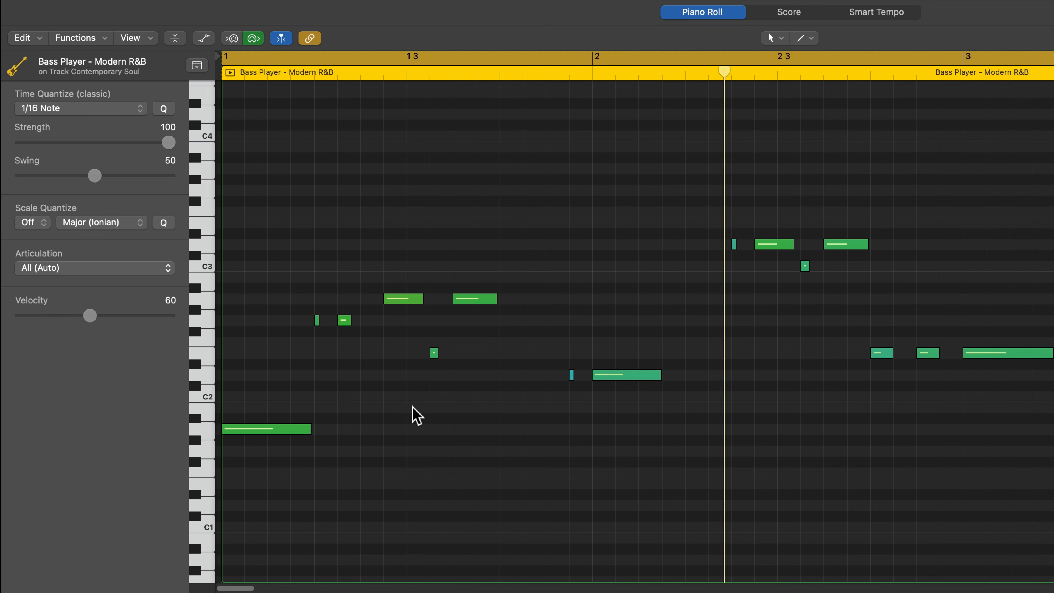
drag(287, 302, 323, 356)
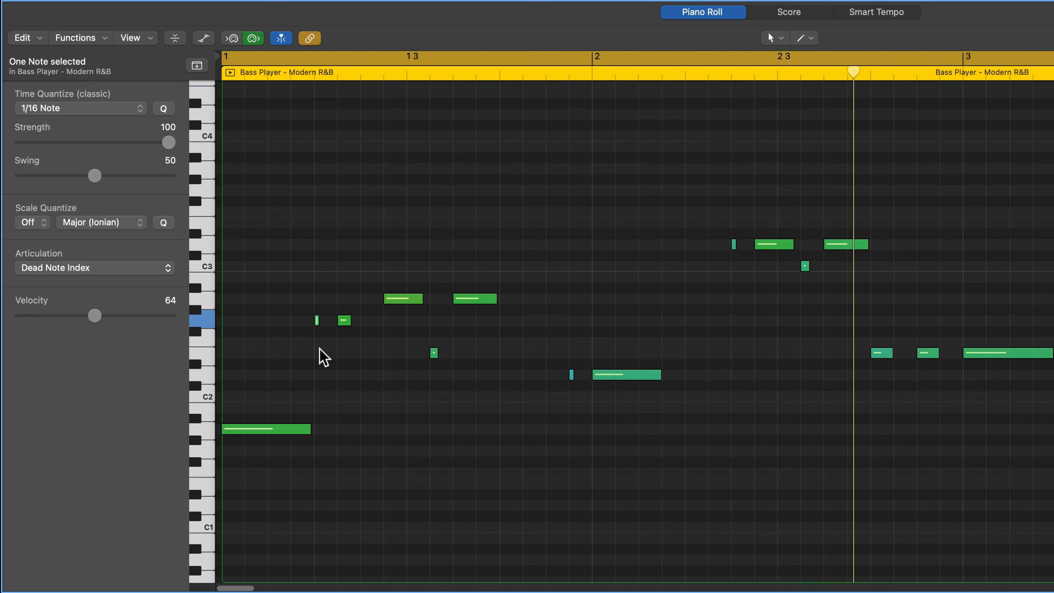
key(Delete)
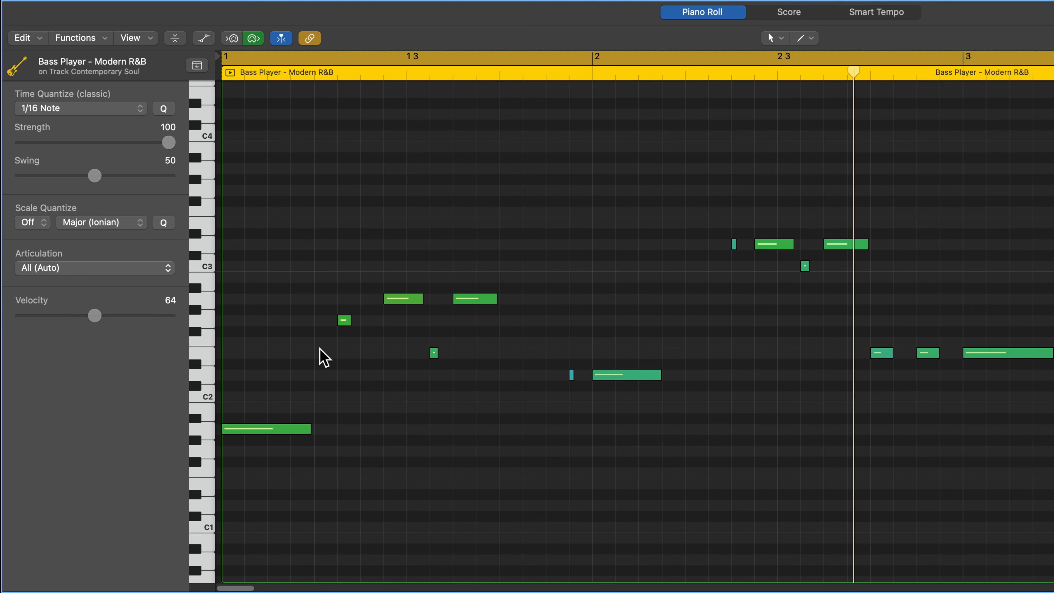
key(space)
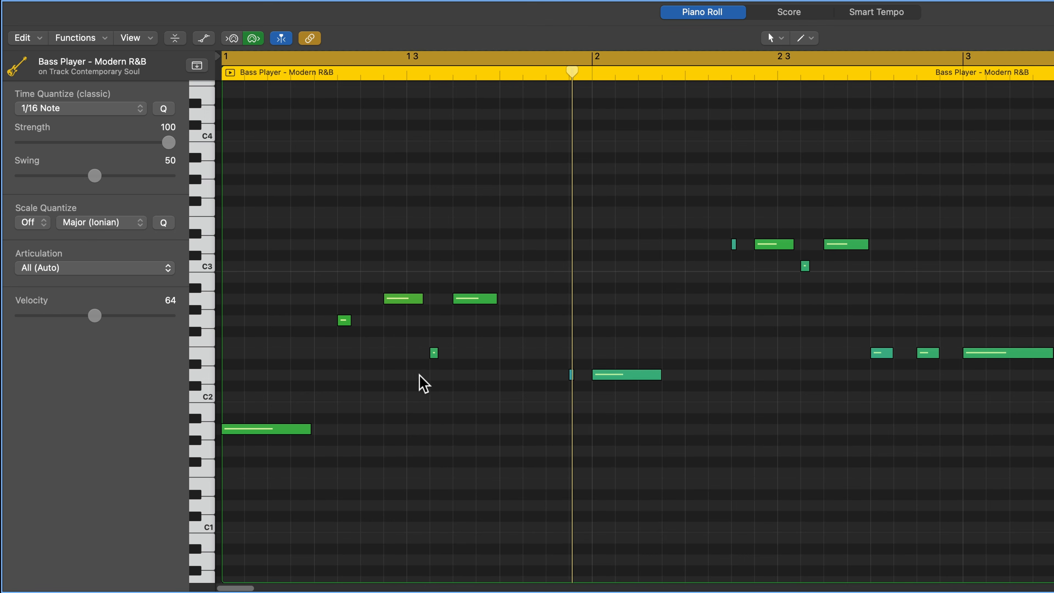
Step: Delete the Dead Note Middle note just before bar 2 and the Dead Note Index note shortly before beat 3 of bar 2
scroll(472, 338, right, 1)
drag(472, 338, 544, 421)
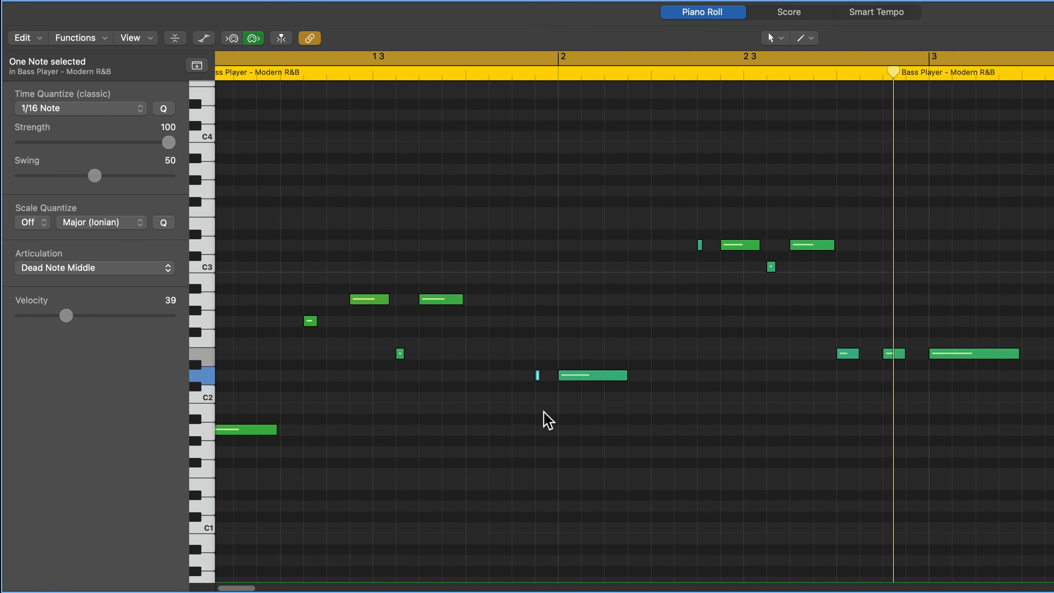
key(Delete)
drag(656, 190, 718, 290)
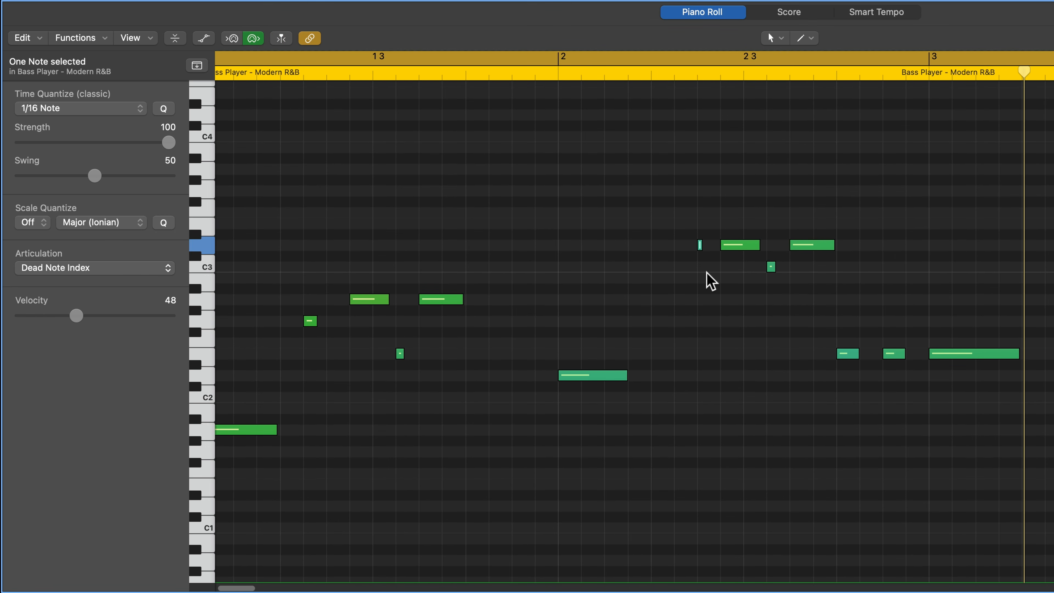
key(Delete)
Step: Set the articulation of the short note after beat 3 of bar 1 to Dead Note Harmonic and clear the selection
drag(414, 334, 393, 382)
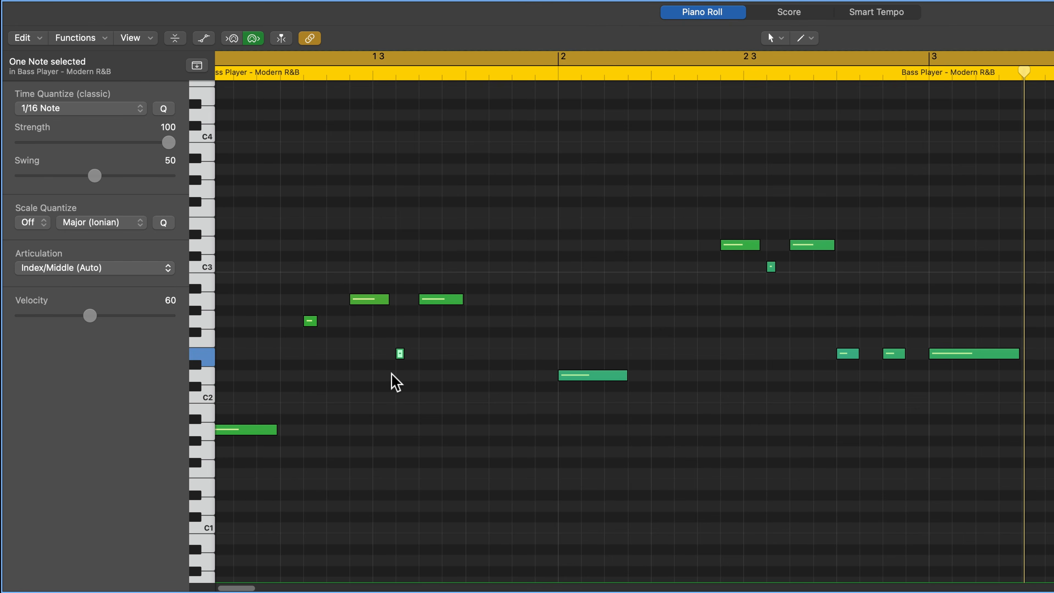
click(125, 268)
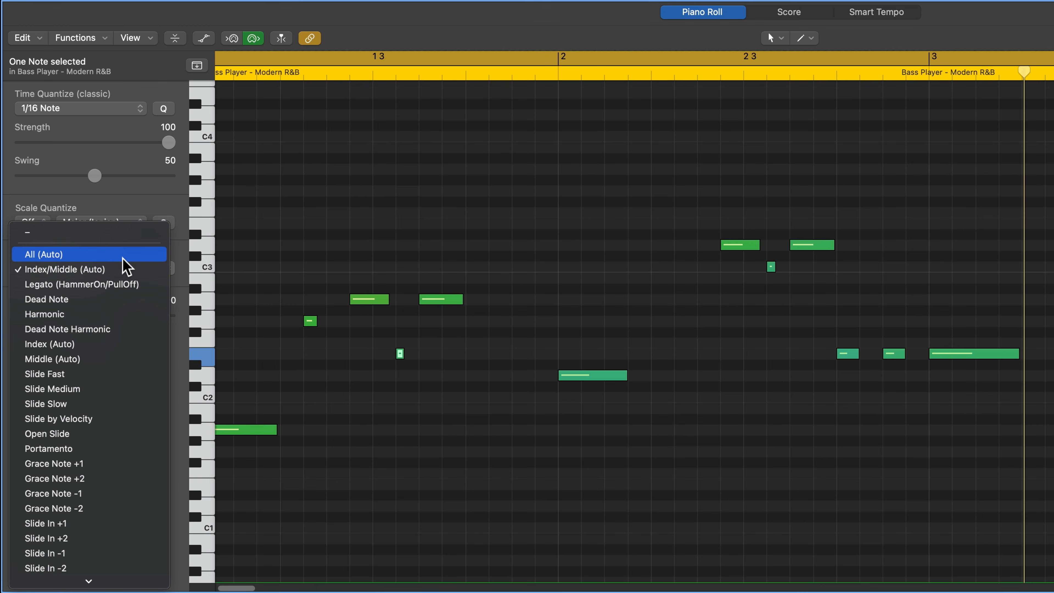
click(120, 332)
click(570, 203)
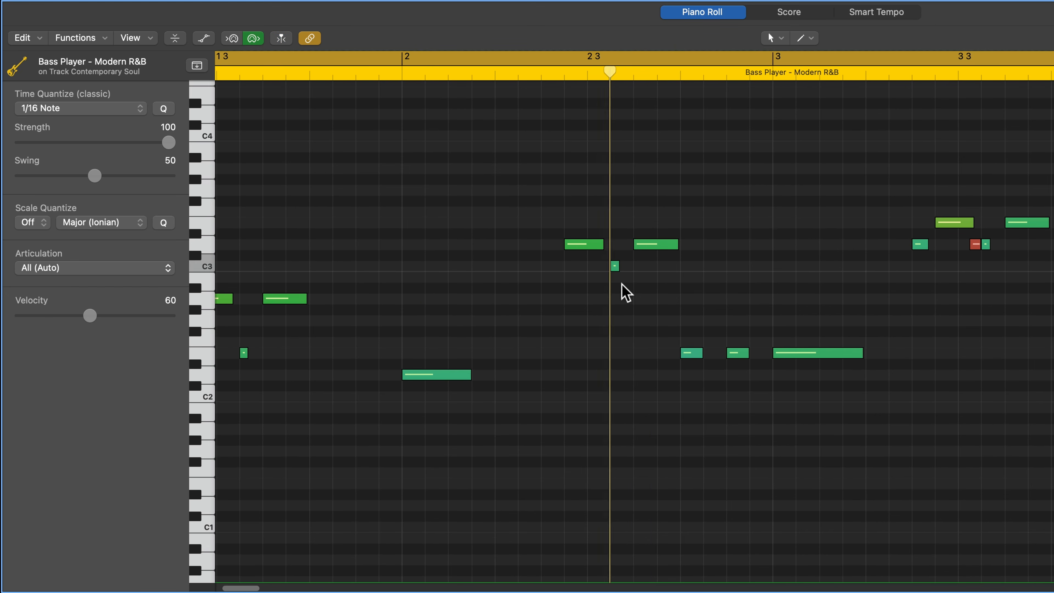
Step: Set the articulation of the short note after beat 3 of bar 2 to Dead Note
drag(601, 285, 625, 265)
click(117, 269)
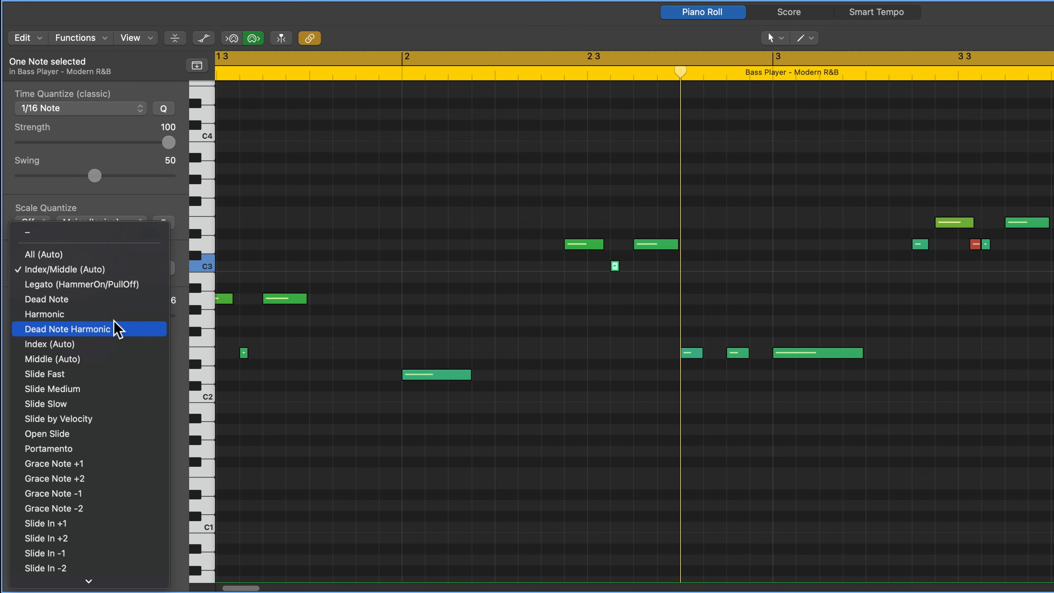
click(106, 299)
Step: Try the Dead Note articulation on the short note after beat 3 of bar 1 and play the phrase
drag(283, 368, 242, 347)
click(111, 268)
click(397, 289)
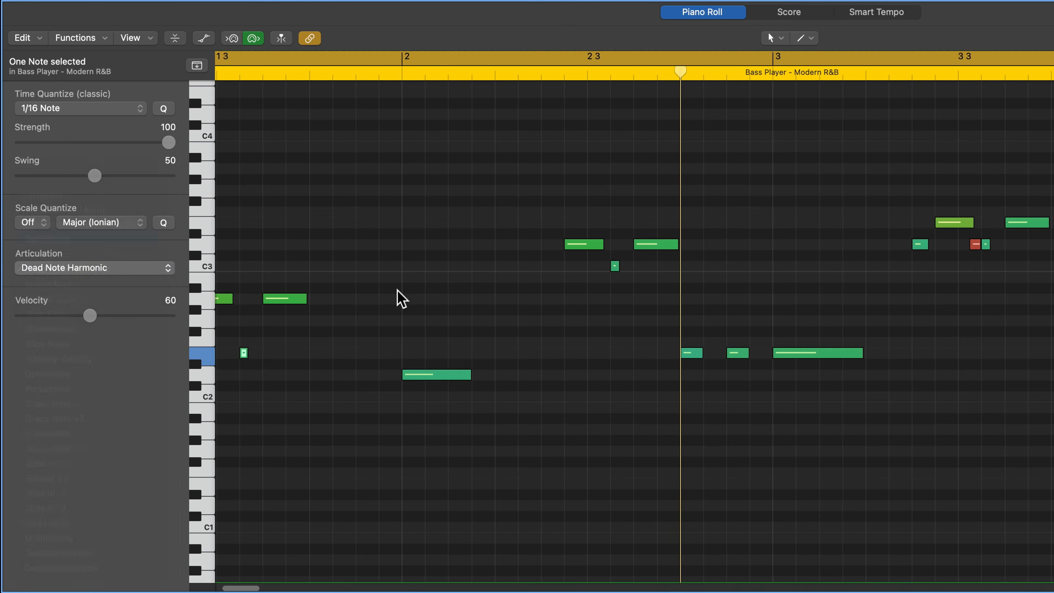
click(397, 289)
key(space)
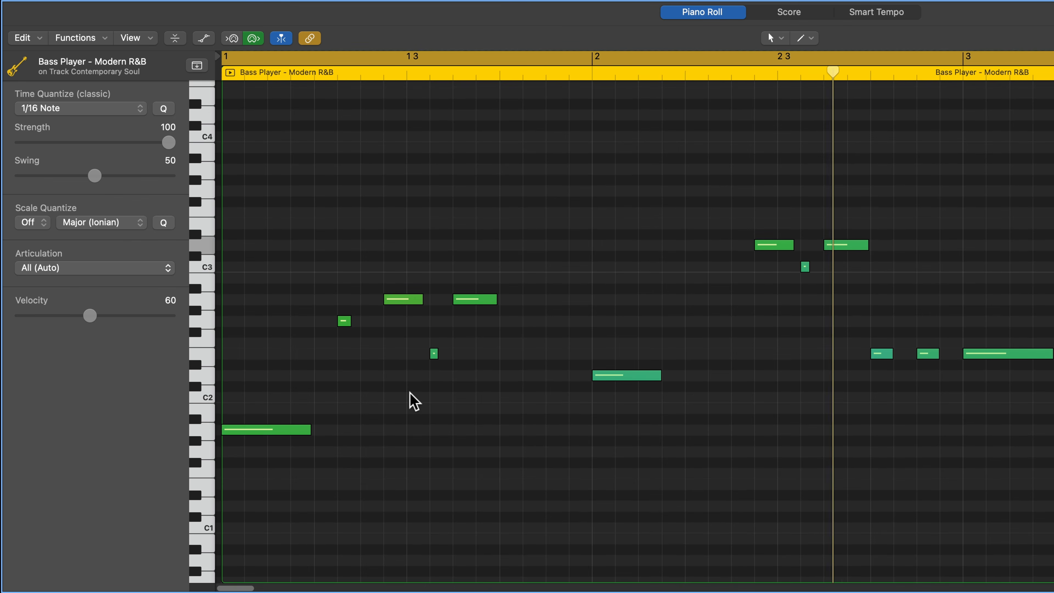
key(space)
Step: Switch the short note after beat 3 of bar 1 to the Dead Note Harmonic articulation and play the region from bar 1
click(434, 354)
click(84, 269)
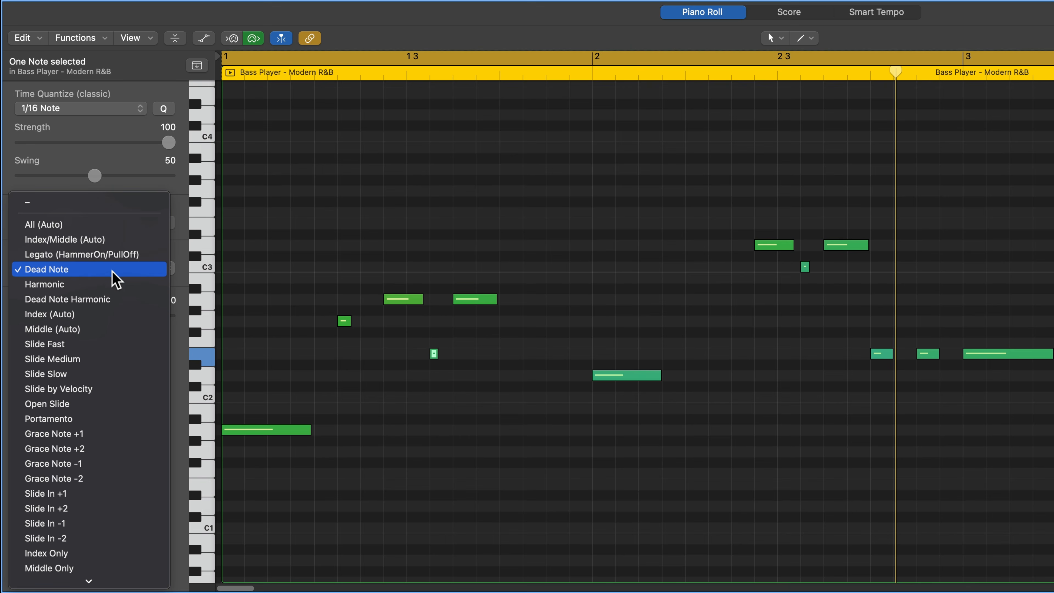
click(116, 299)
click(453, 202)
key(space)
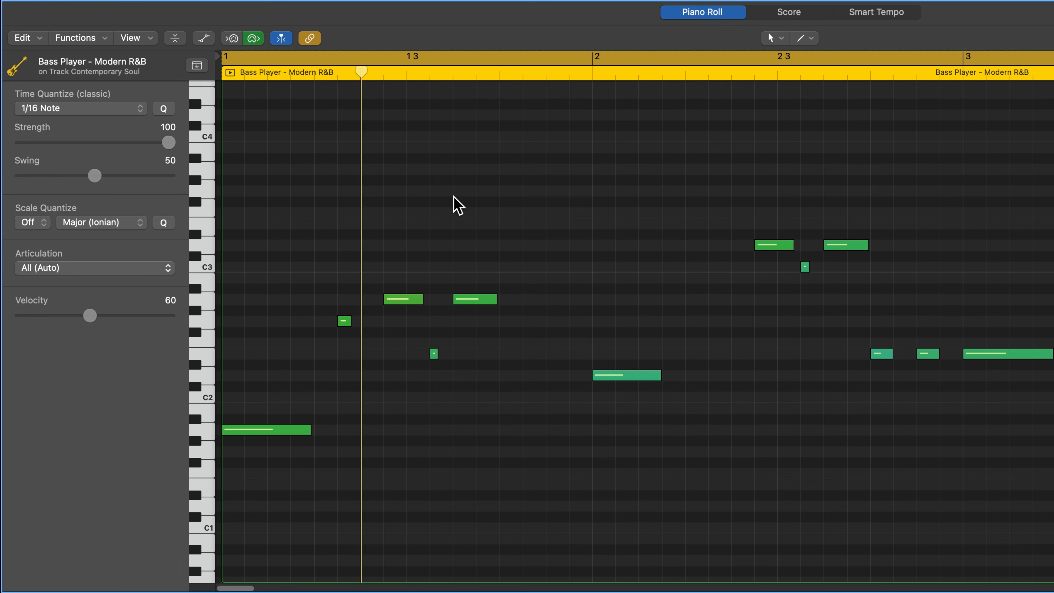
Step: Delete the loud red note just after beat 3 of bar 3
scroll(477, 238, right, 5)
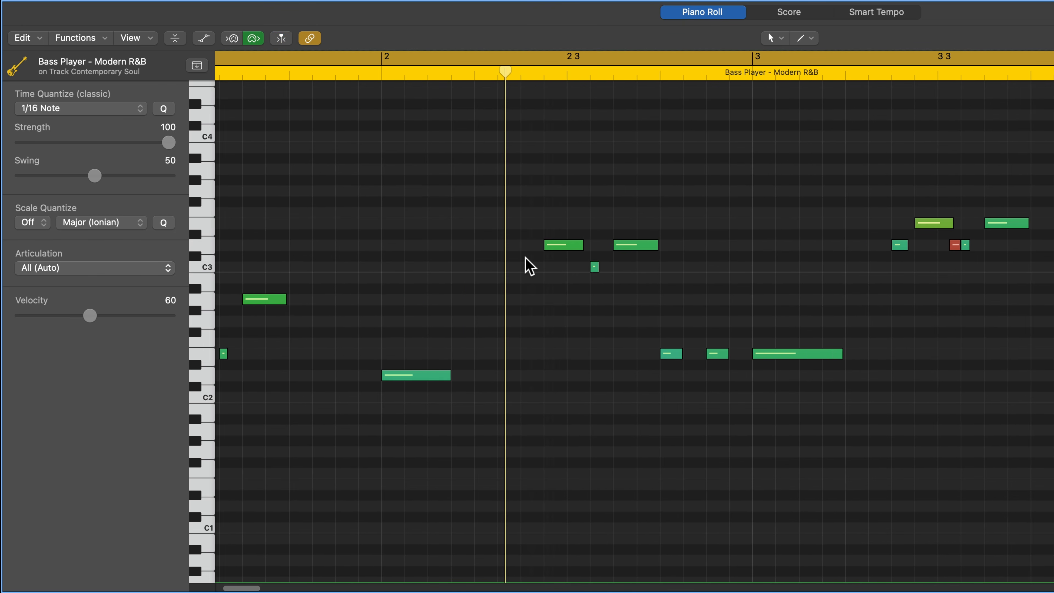
scroll(525, 270, right, 8)
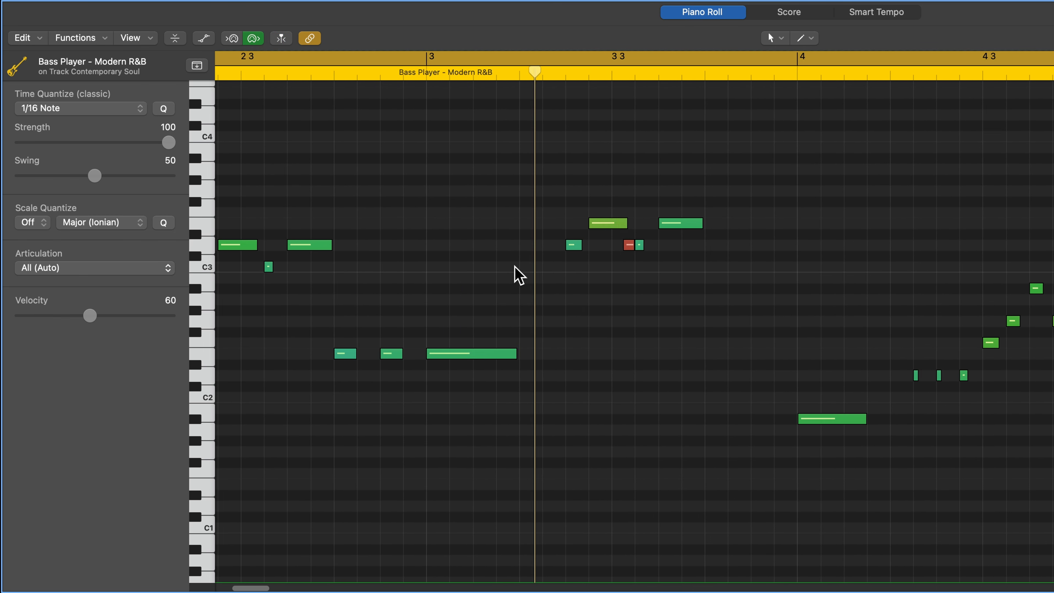
scroll(514, 267, left, 1)
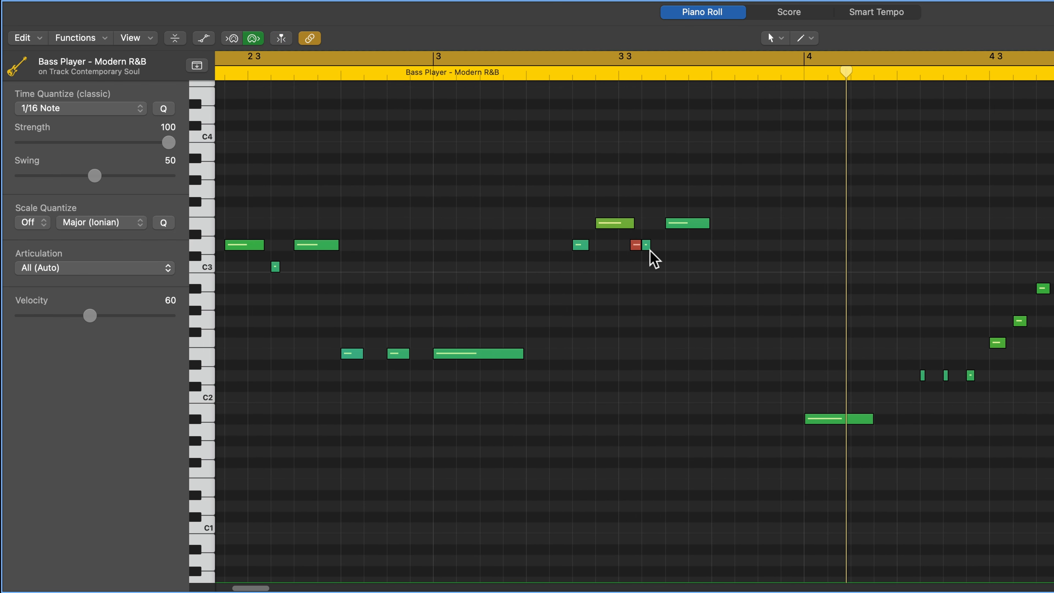
click(646, 246)
click(633, 246)
key(Delete)
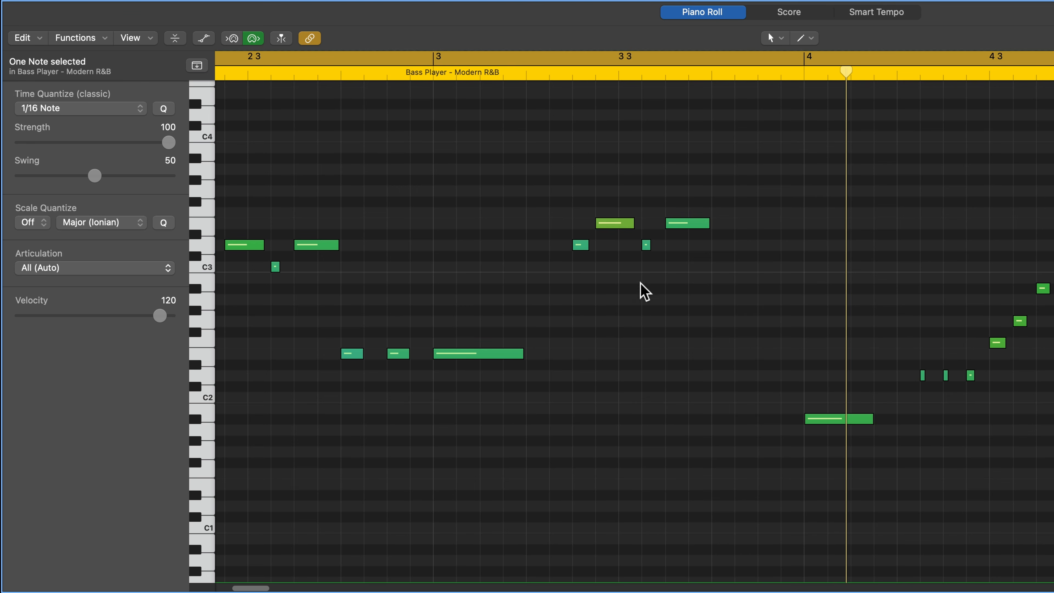
Step: Set the remaining short note after beat 3 of bar 3 to Dead Note Harmonic and play the region
click(646, 245)
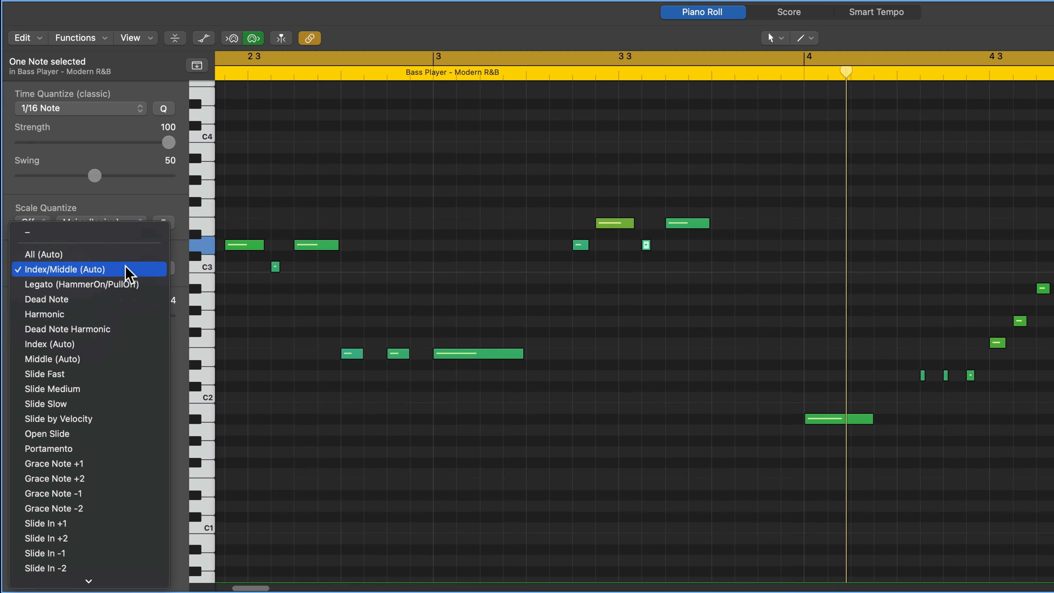
click(631, 315)
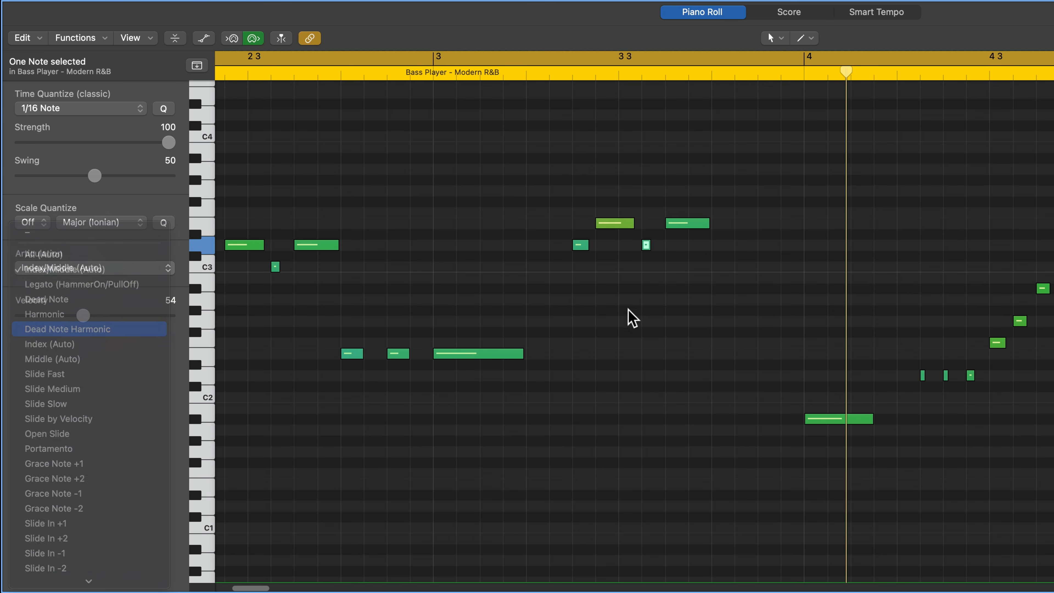
double_click(552, 77)
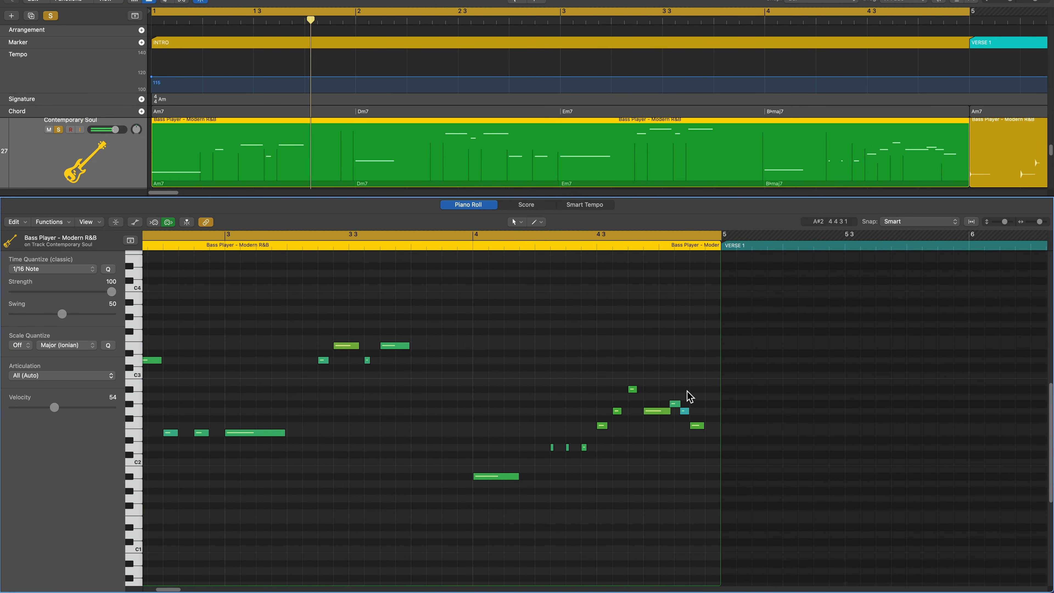
Step: Delete the quiet short note after beat 4 of bar 4 and lengthen the slightly higher note before it
click(686, 412)
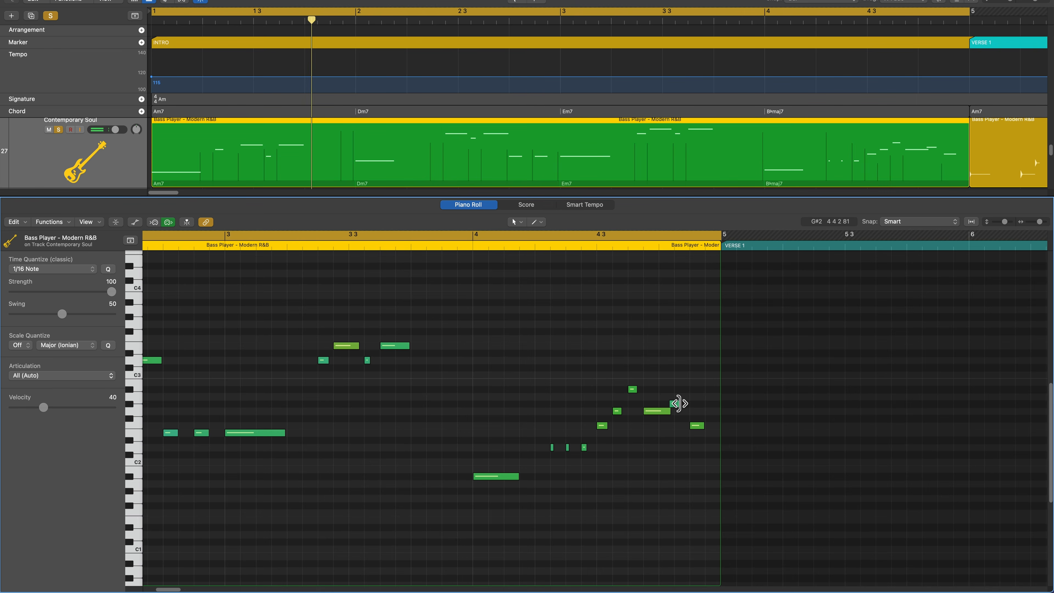
click(679, 403)
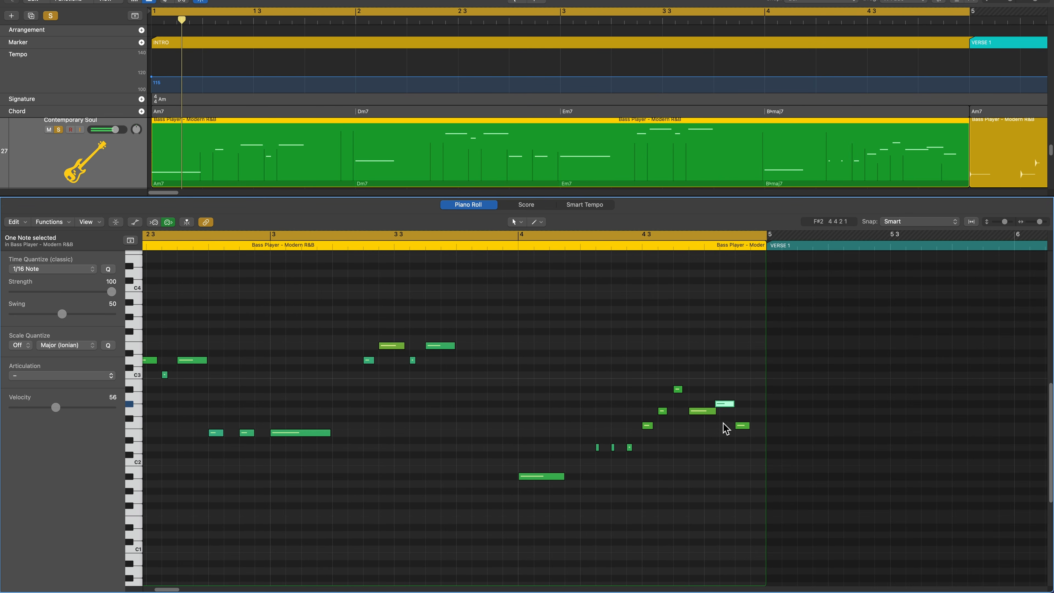
Step: Adjust the last three notes of bar 4 to run end to end, the second starting on beat 4 and the third ending at bar 5
scroll(722, 423, right, 3)
click(683, 332)
key(super+Right)
key(super+Right)
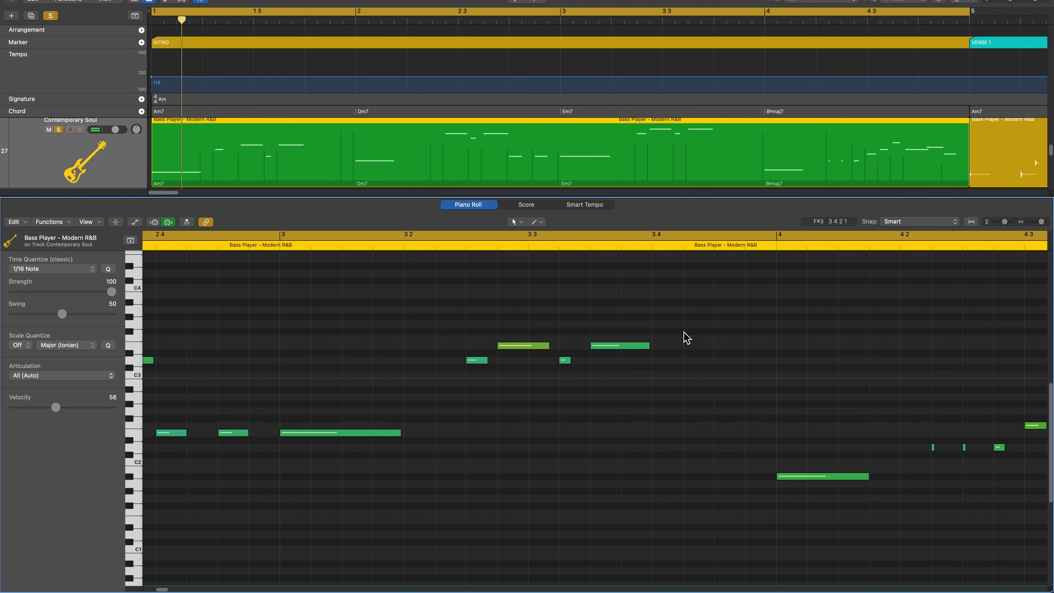
scroll(628, 383, right, 15)
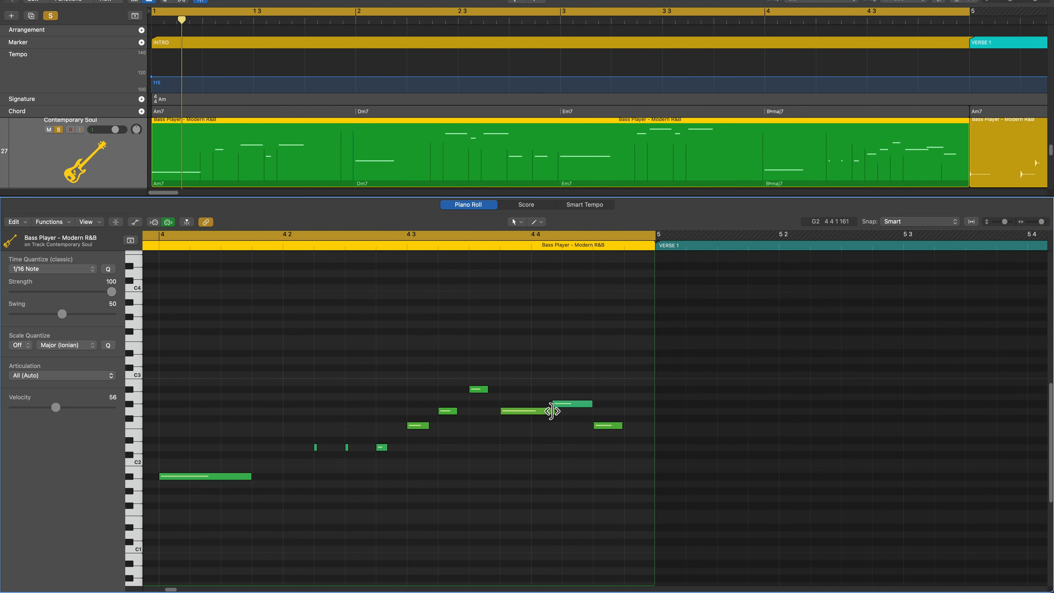
mouse_move(551, 411)
mouse_down()
mouse_move(525, 418)
mouse_move(548, 408)
mouse_up()
mouse_move(608, 428)
mouse_down()
mouse_move(596, 430)
mouse_move(611, 430)
mouse_up()
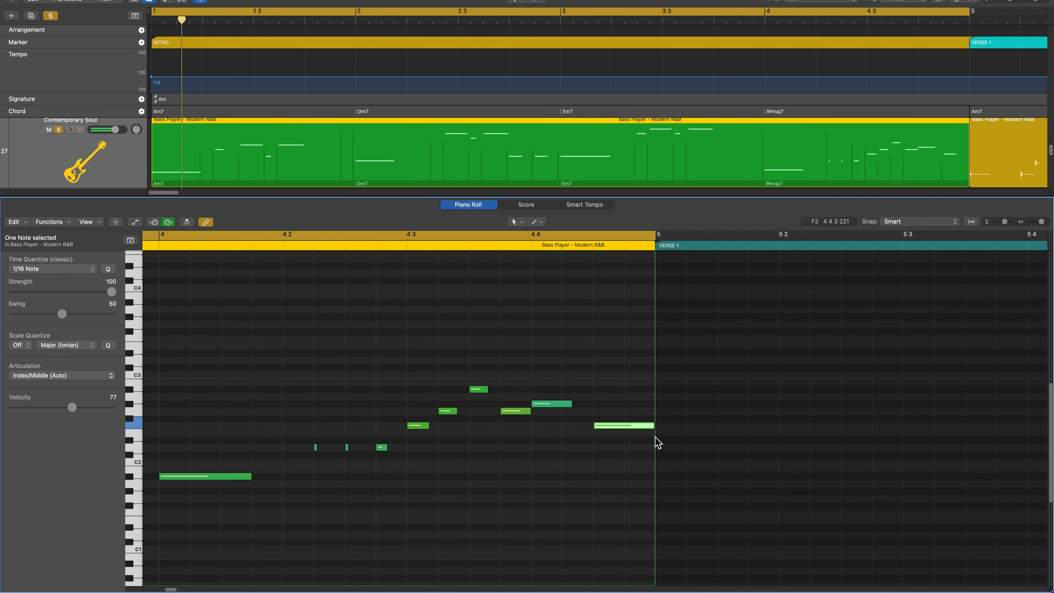
drag(569, 403, 654, 460)
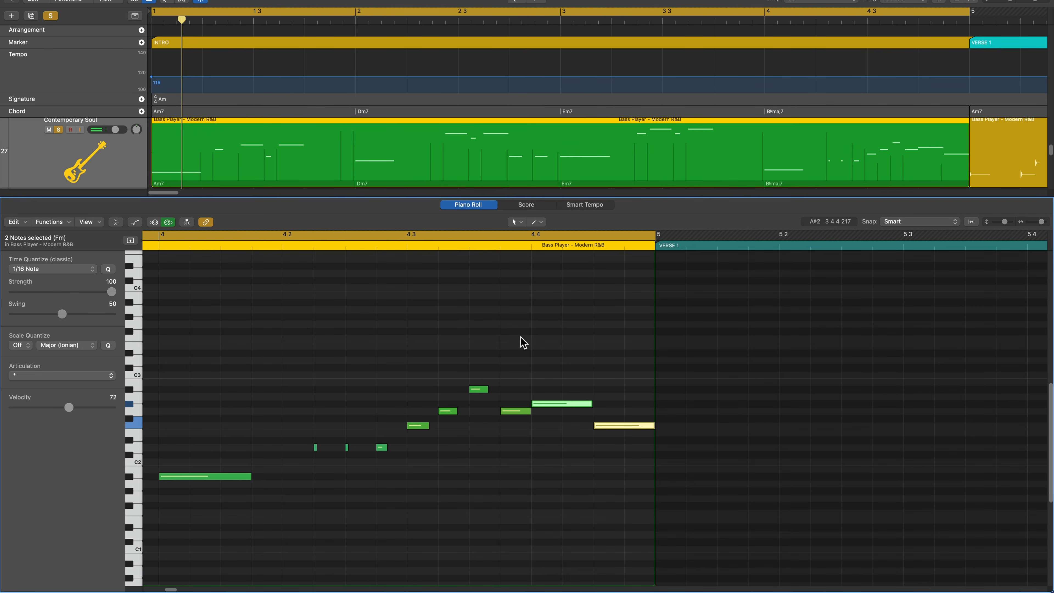
Step: Raise the velocities of the notes in bar 4, setting its long first note to 88
drag(572, 364, 566, 405)
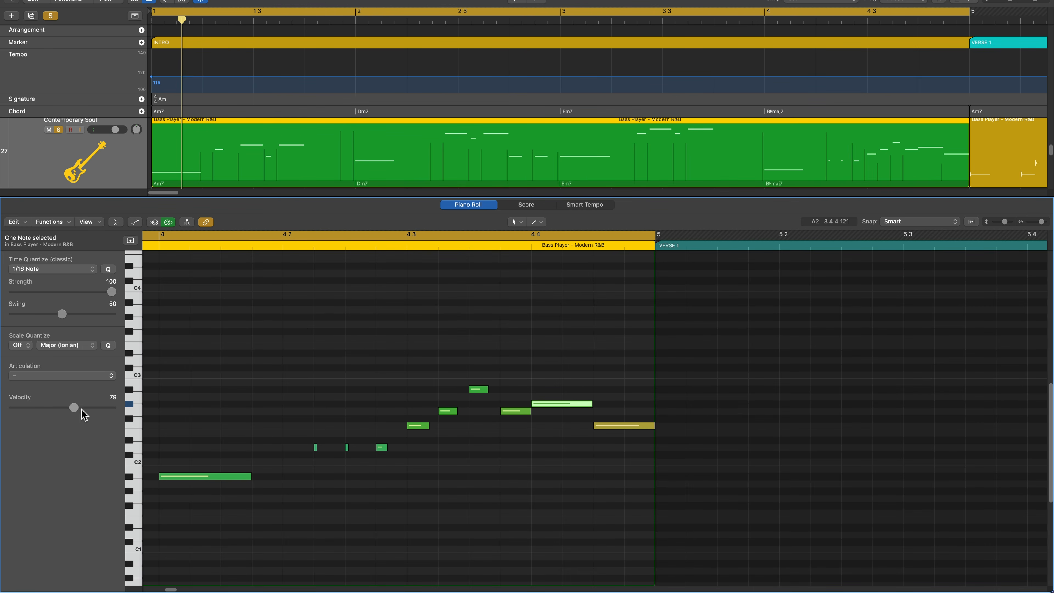
drag(316, 333, 524, 499)
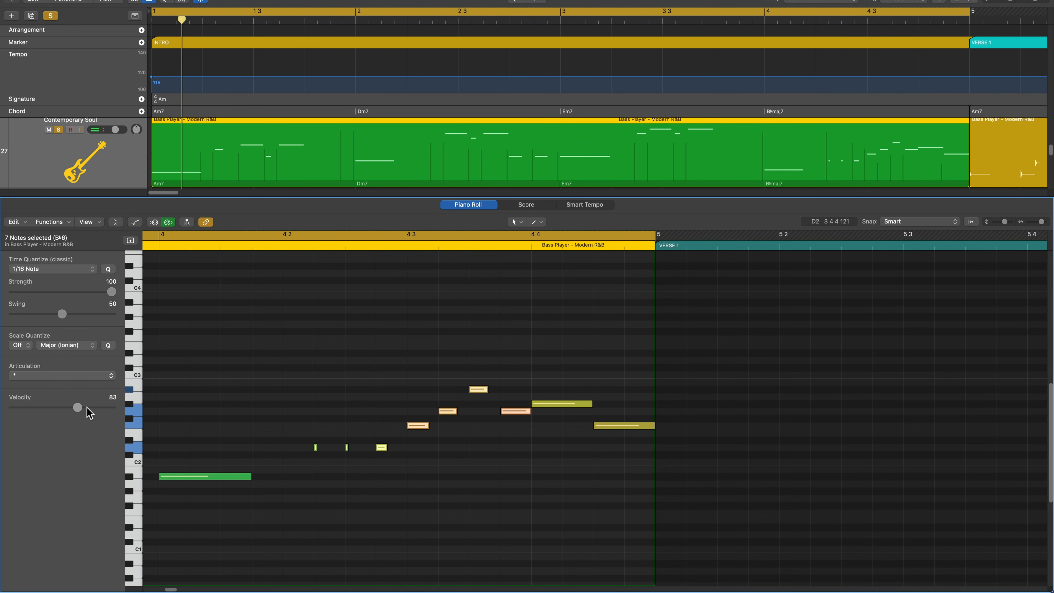
click(206, 477)
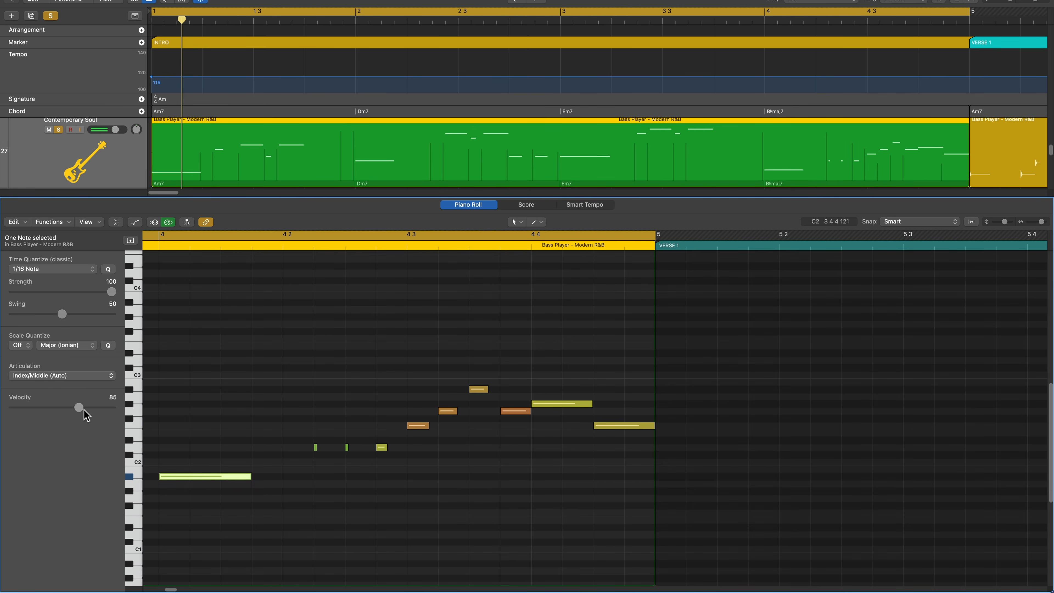
click(256, 362)
Step: Play the edited bass region from the start of bar 1
key(super+Left)
key(super+Left)
key(super+Left)
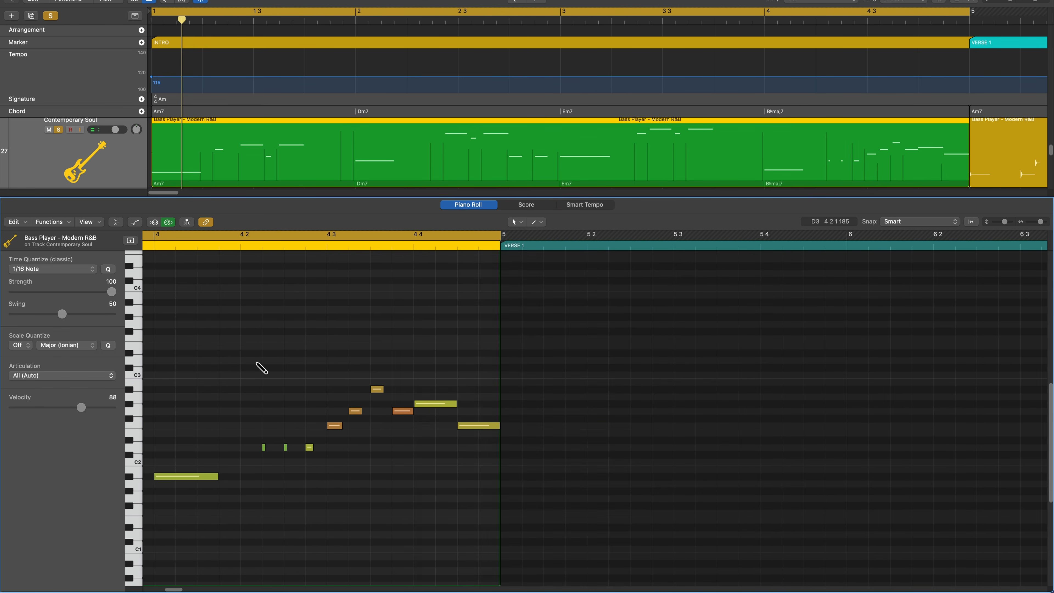
key(Return)
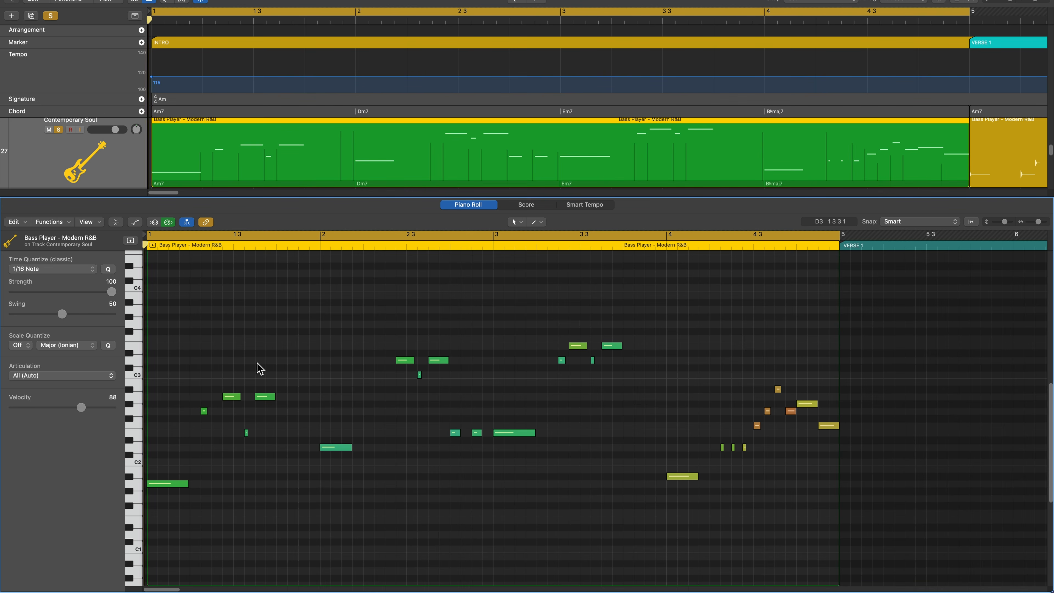
key(space)
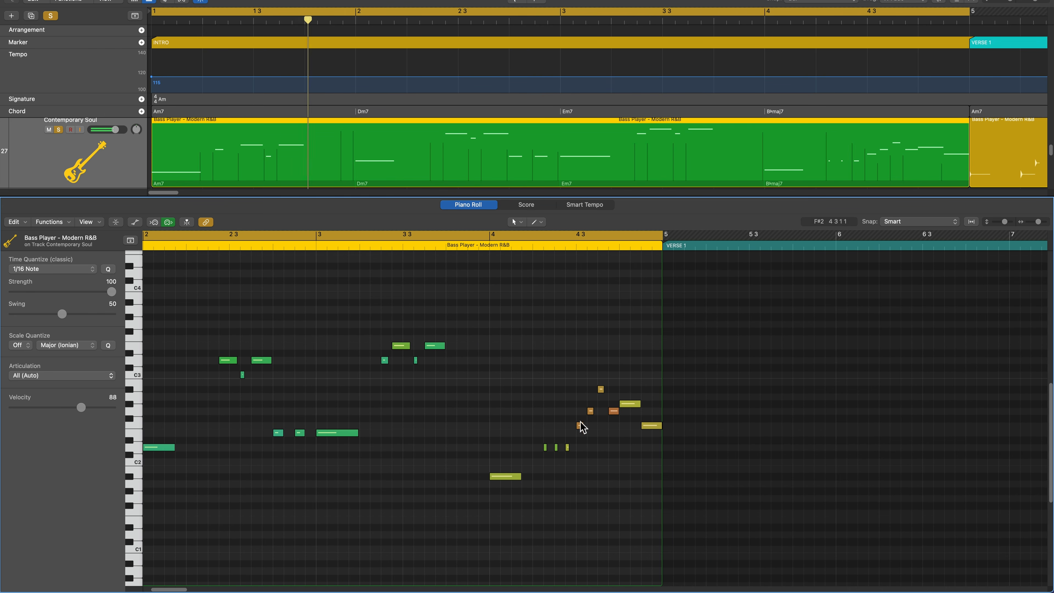
Step: Set the articulation of the note just before beat 4 of bar 4 to Dead Note and play the end of the intro
click(612, 410)
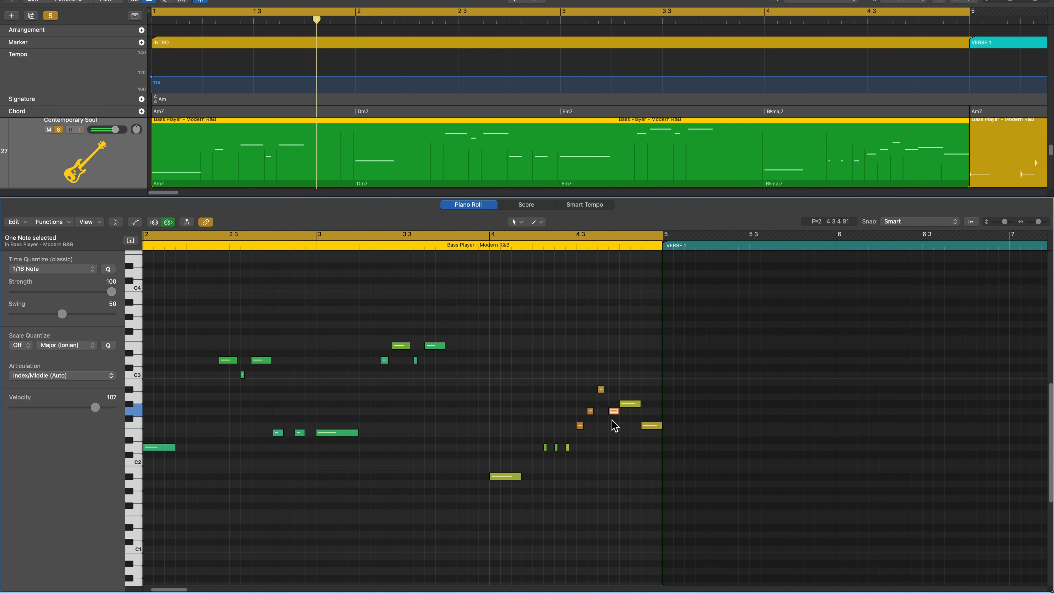
click(67, 376)
click(85, 396)
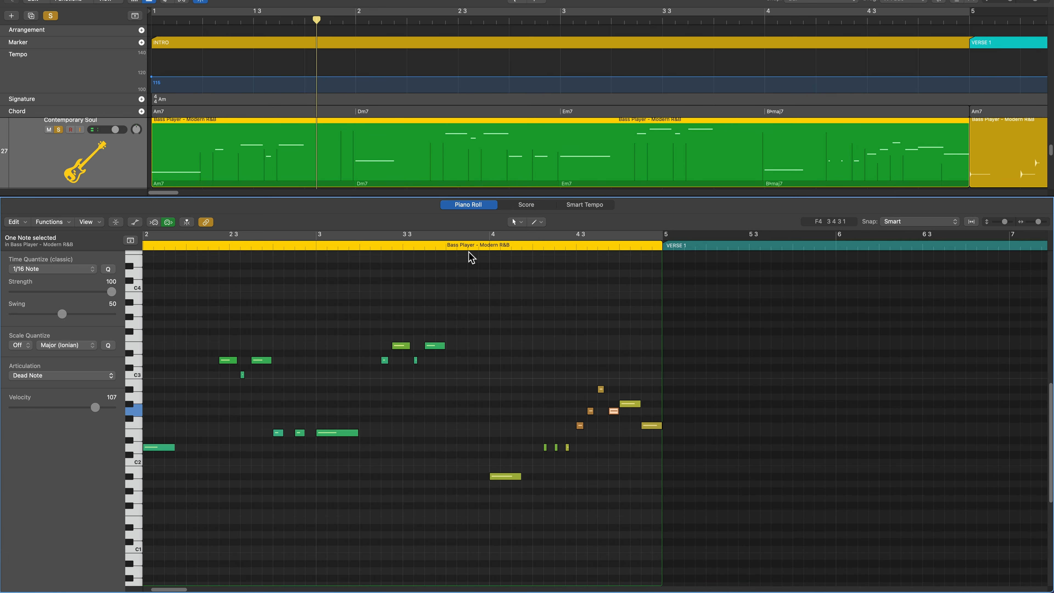
click(474, 245)
key(space)
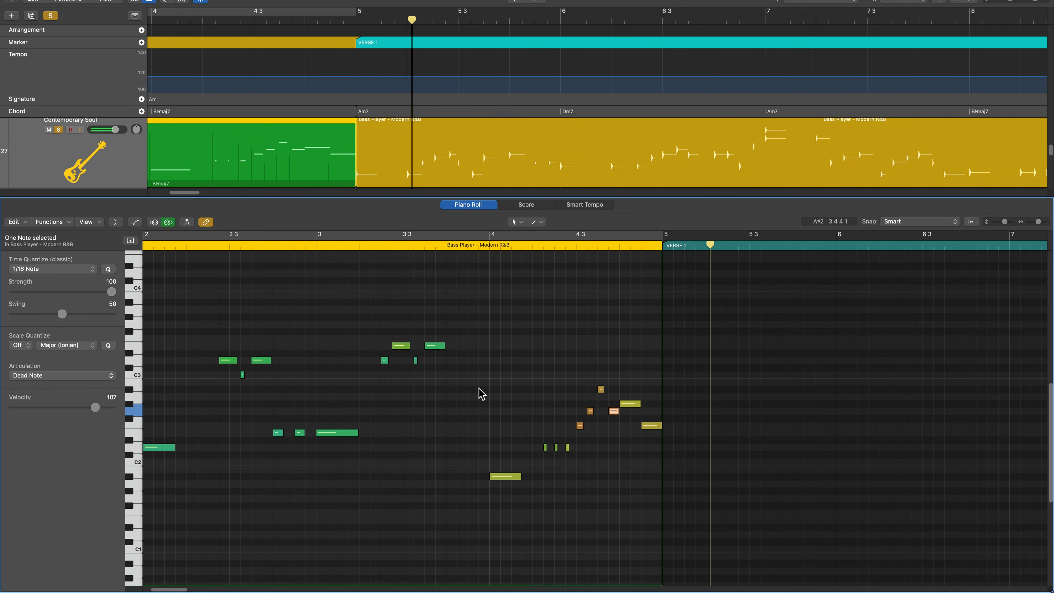
Step: Convert the Classic Wurlitzer's intro Keyboard Player region to a MIDI region, open it in the Piano Roll and play it
right_click(283, 385)
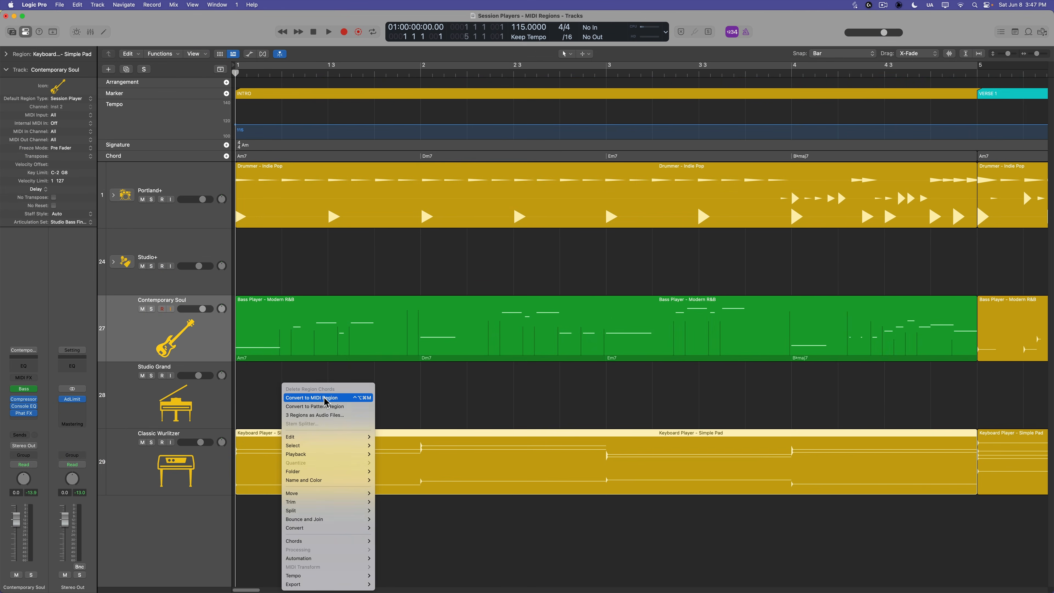
click(326, 398)
double_click(314, 447)
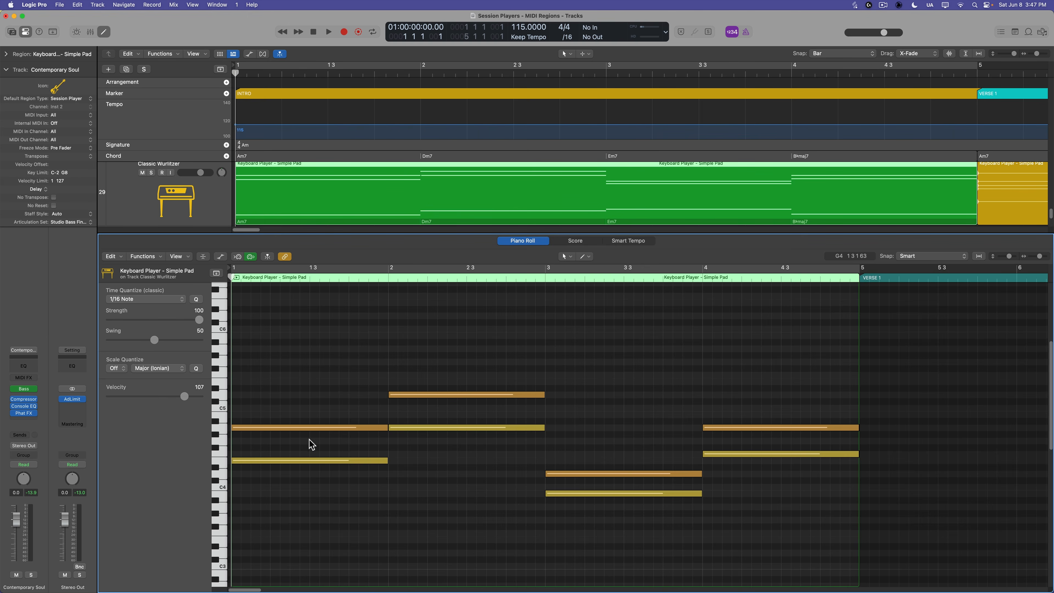
key(space)
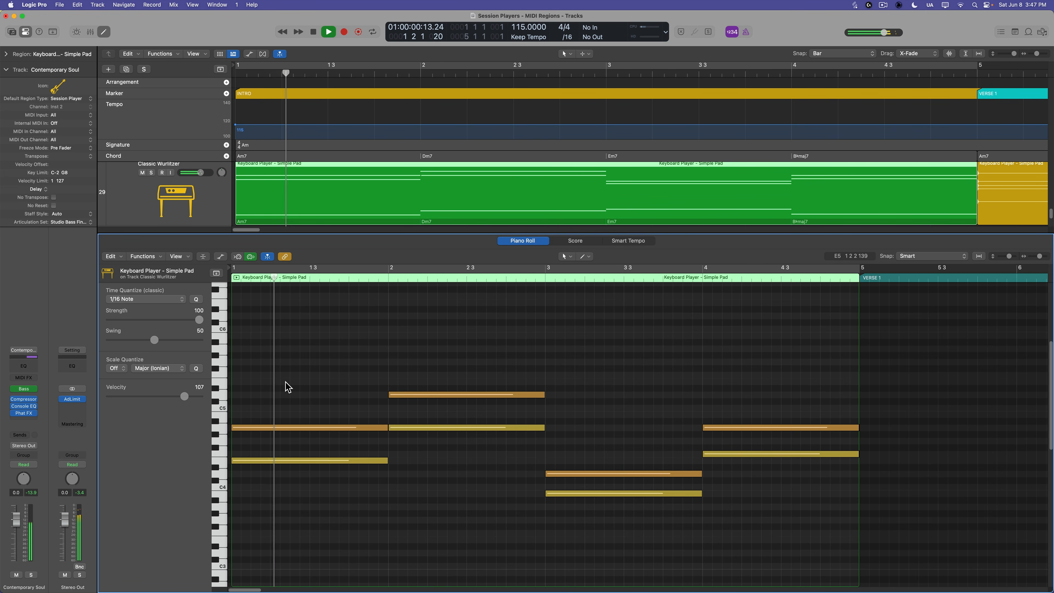
Step: Transpose the lowest note of each of the four chords in the Classic Wurlitzer's intro region up two octaves
scroll(288, 387, down, 5)
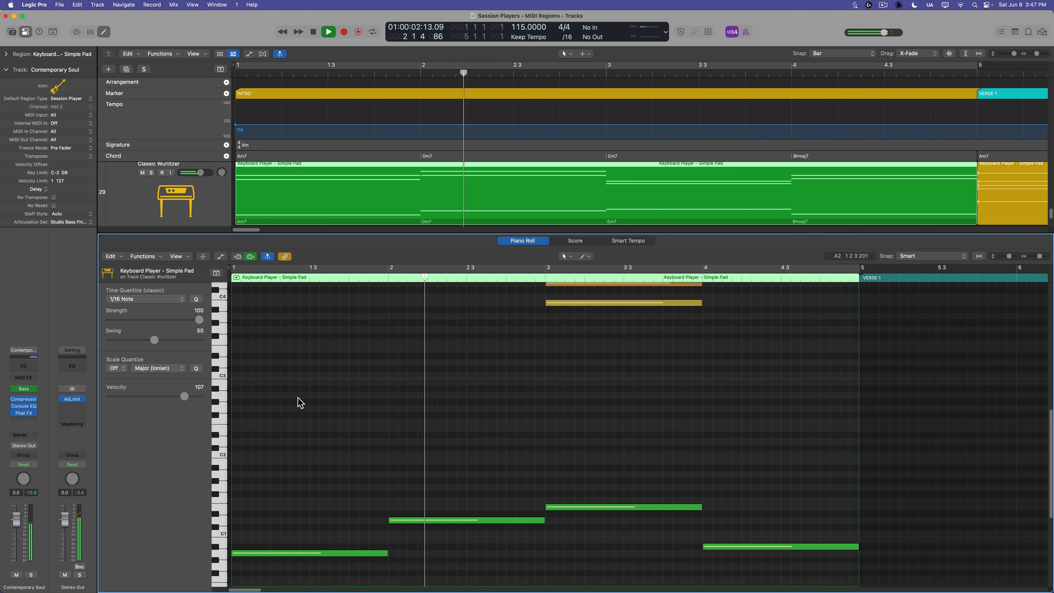
scroll(298, 397, up, 1)
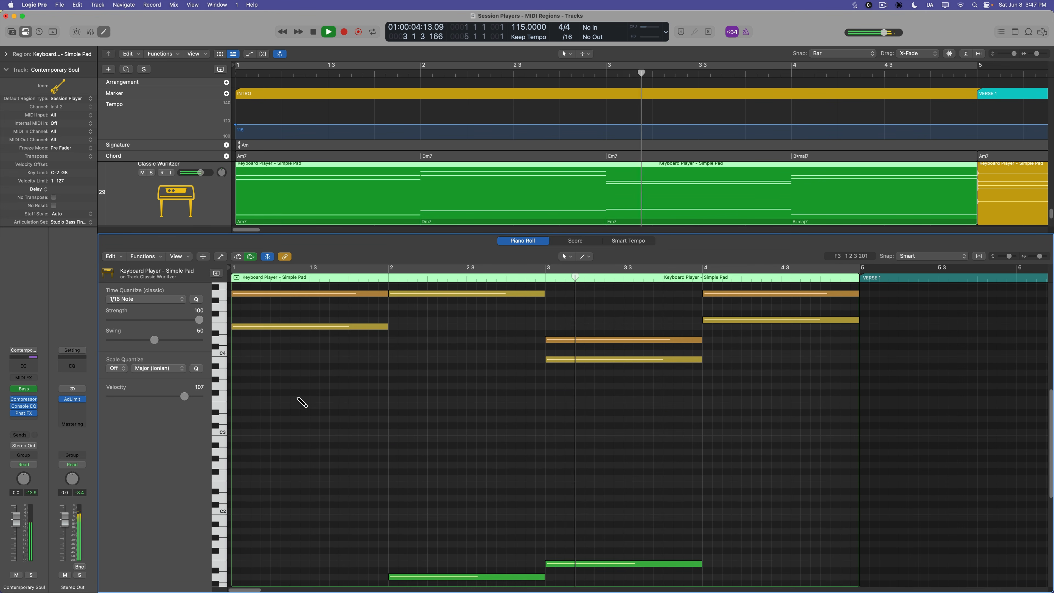
key(super+Up)
key(super+Left)
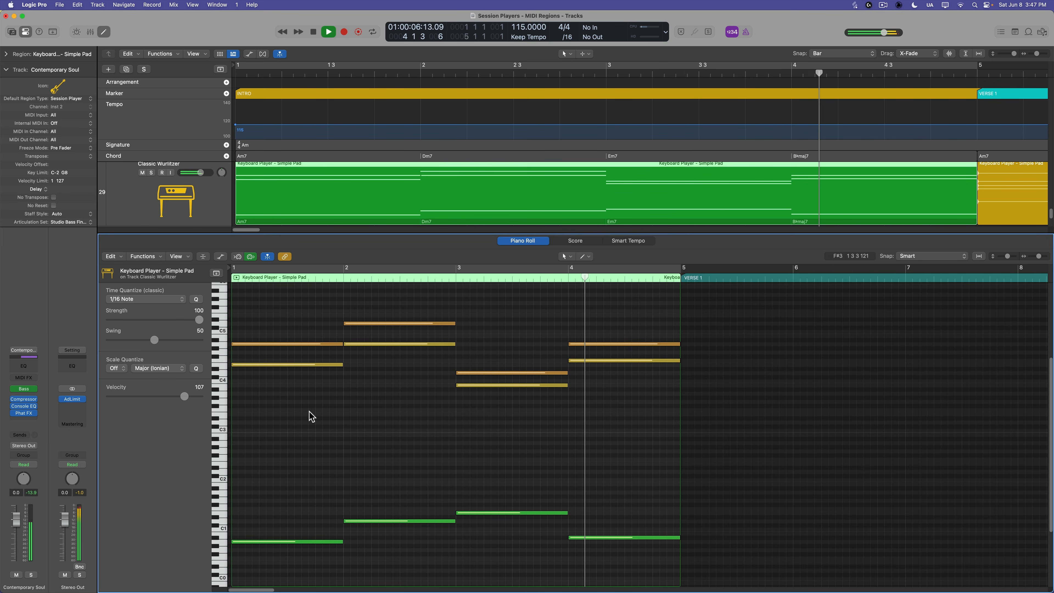
key(space)
drag(313, 456, 607, 553)
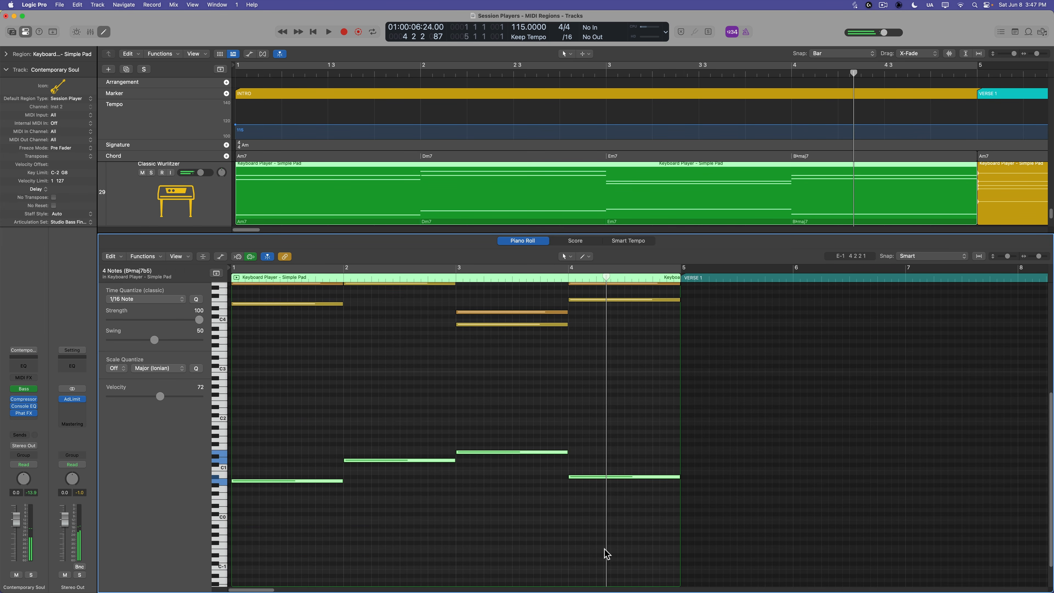
key(alt+shift+Up)
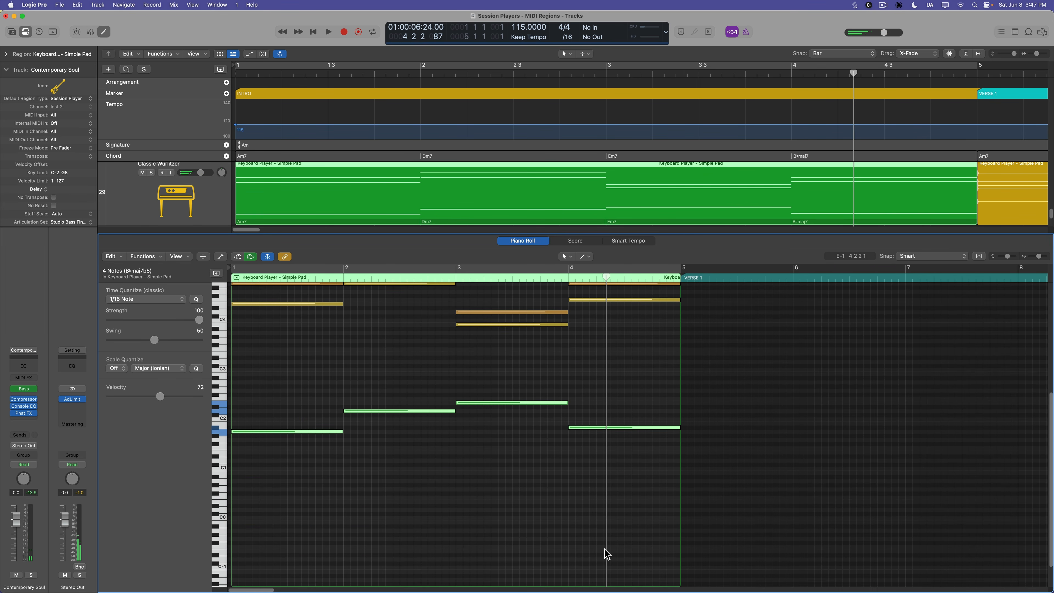
scroll(390, 514, up, 5)
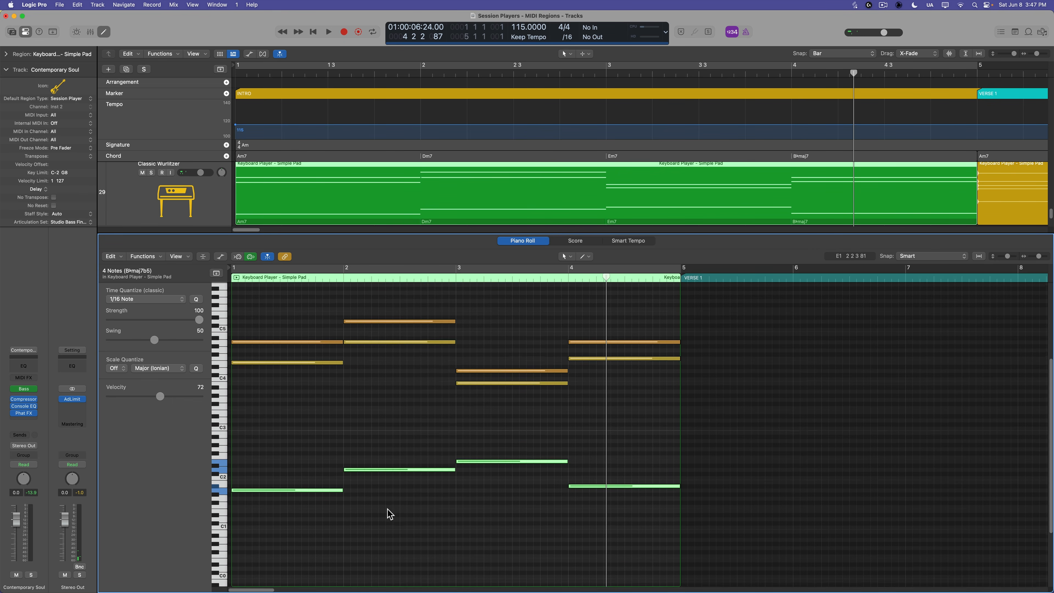
key(alt+shift+Up)
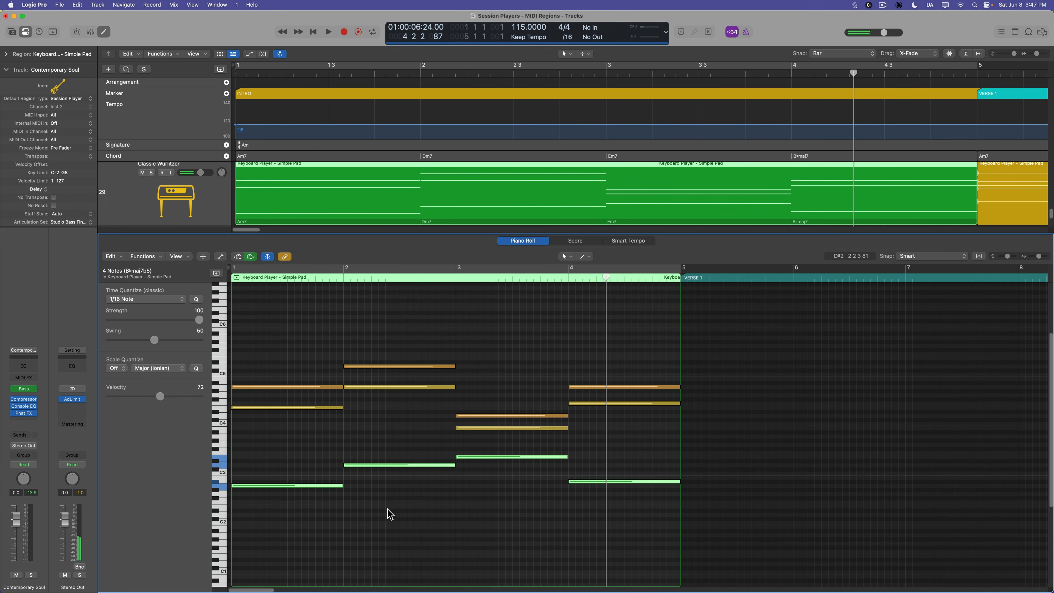
Step: Set the velocity of the four lowest Wurlitzer notes in the intro to 90
click(390, 514)
drag(307, 442, 618, 532)
drag(162, 397, 181, 399)
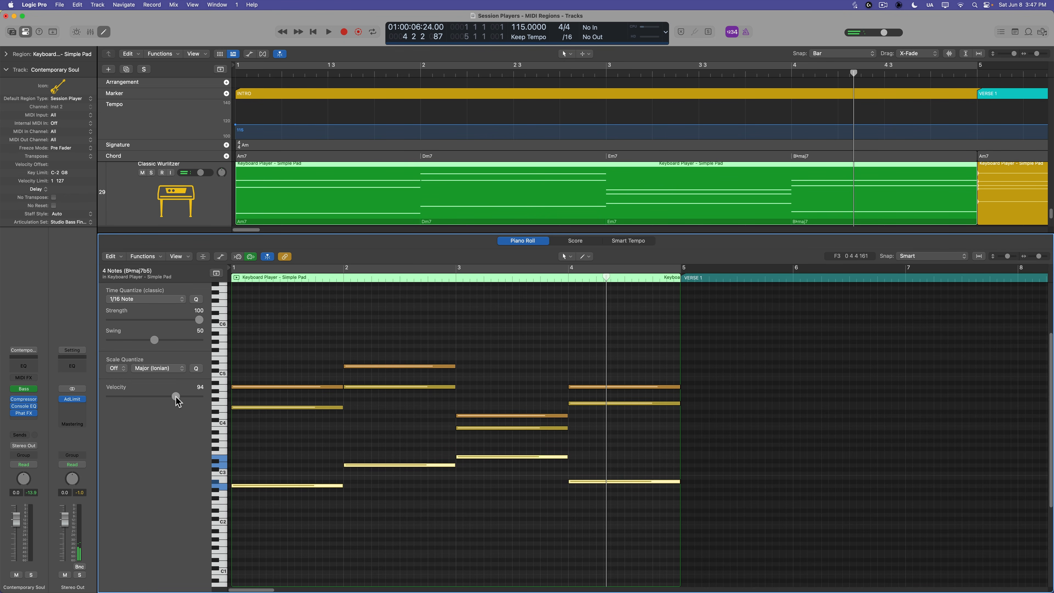
click(306, 437)
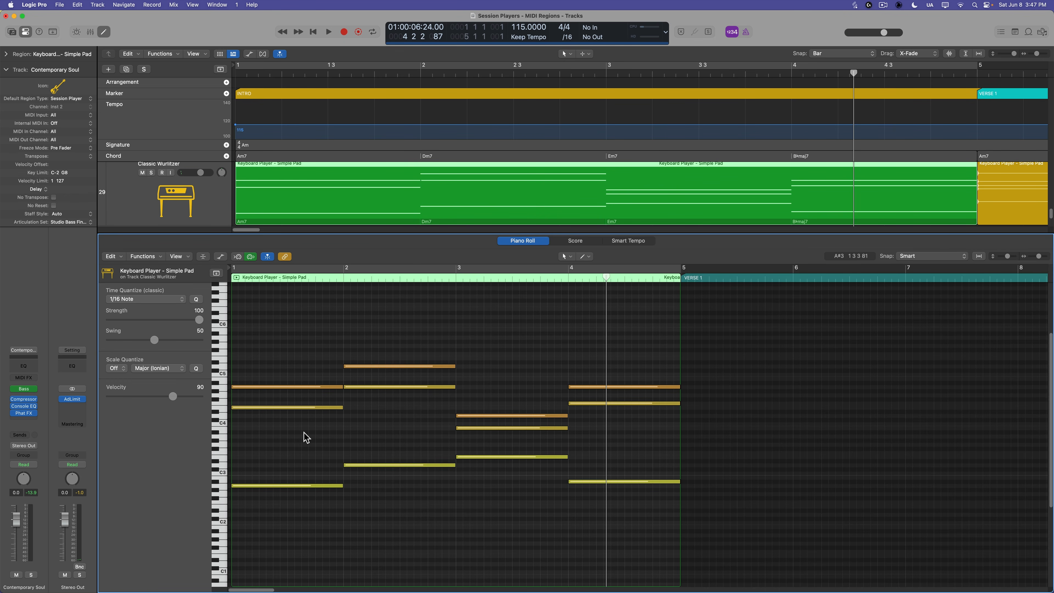
Step: Reopen the Classic Wurlitzer regions in the Piano Roll and play them from the start of bar 1
key(Return)
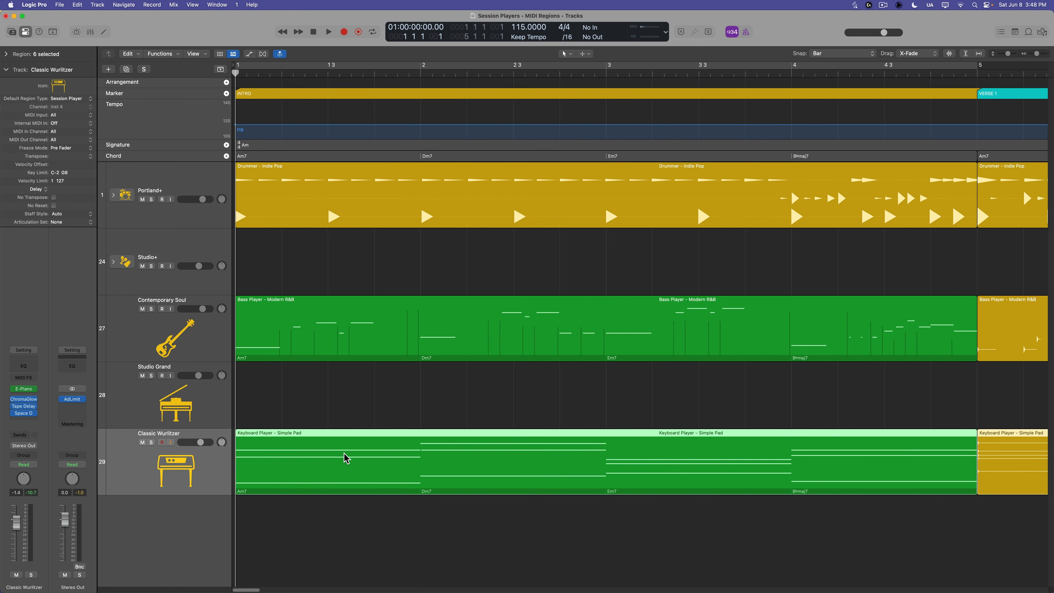
double_click(341, 458)
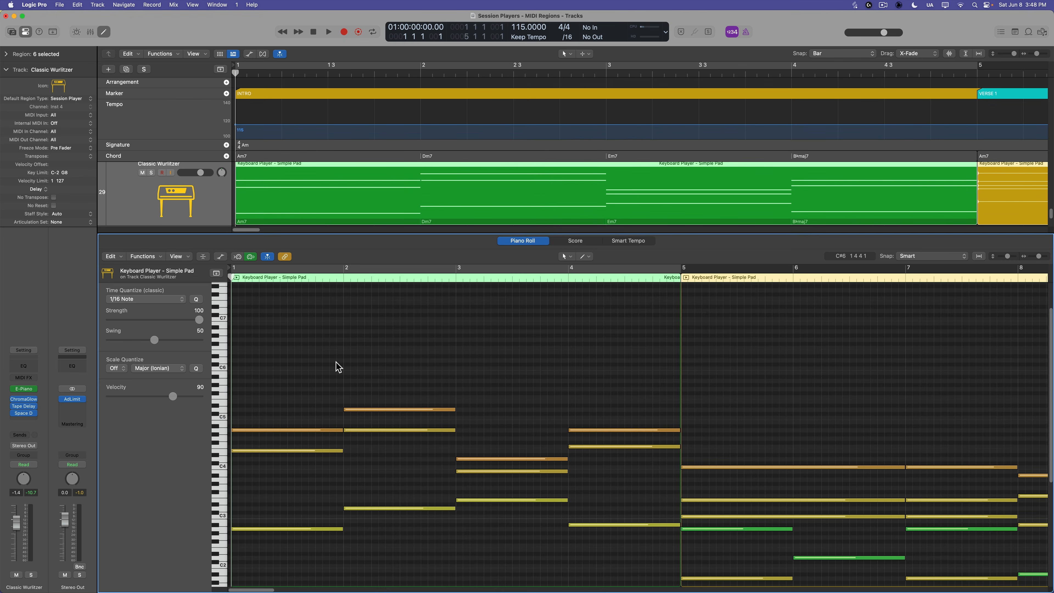
key(space)
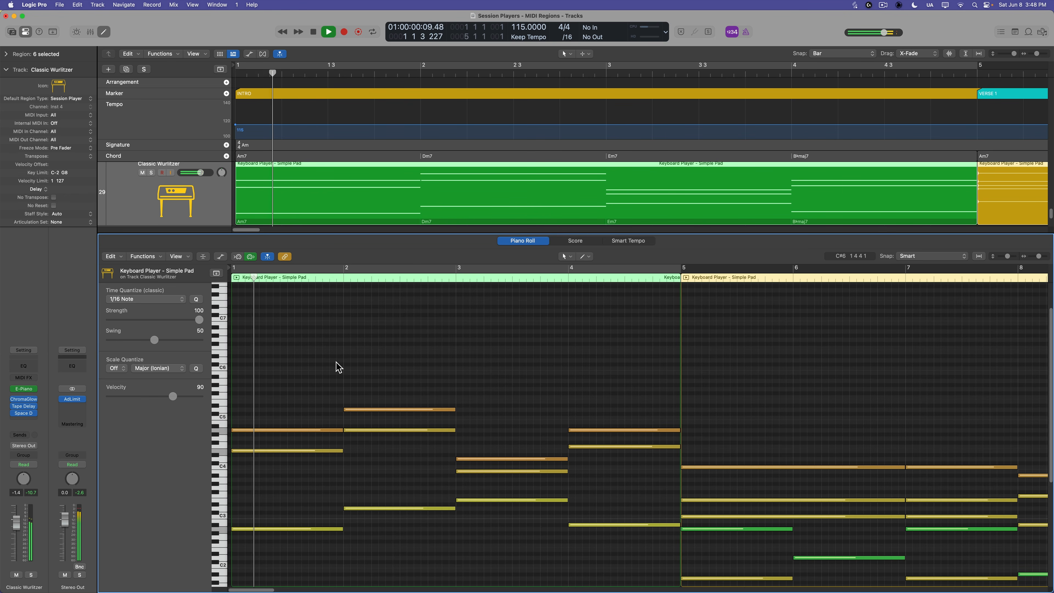
key(super+Left)
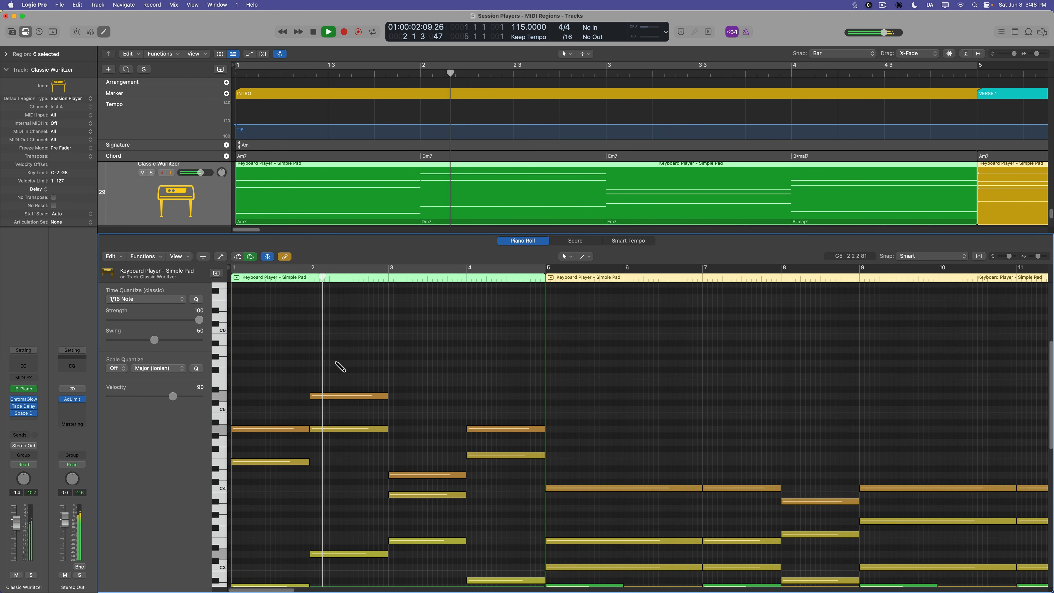
key(super+Down)
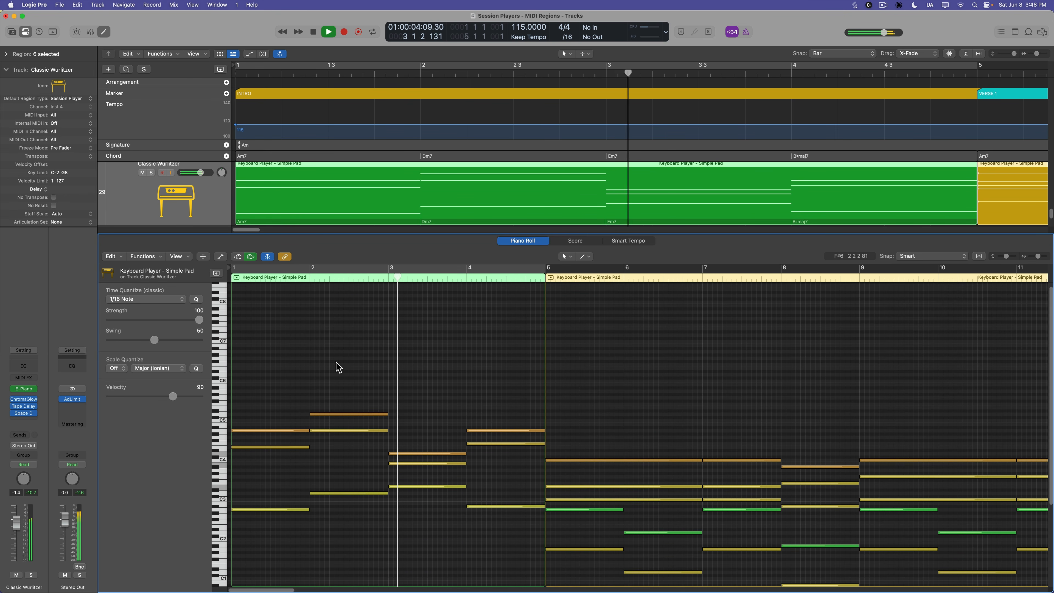
Step: Close the Piano Roll and listen to the full arrangement on into Verse 1
key(e)
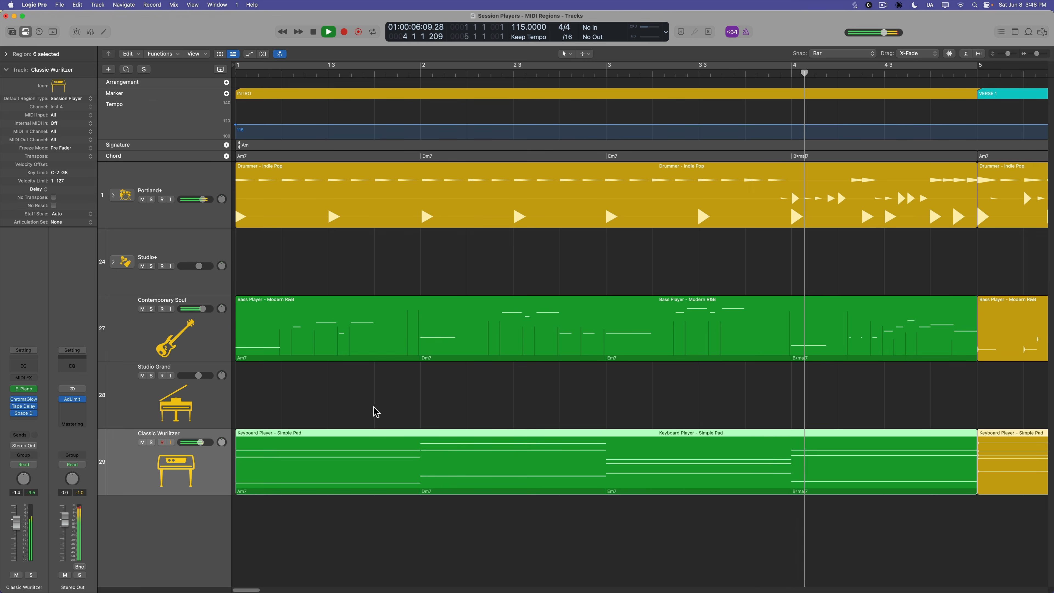
click(388, 405)
key(super+Left)
key(super+Left)
key(super+Left)
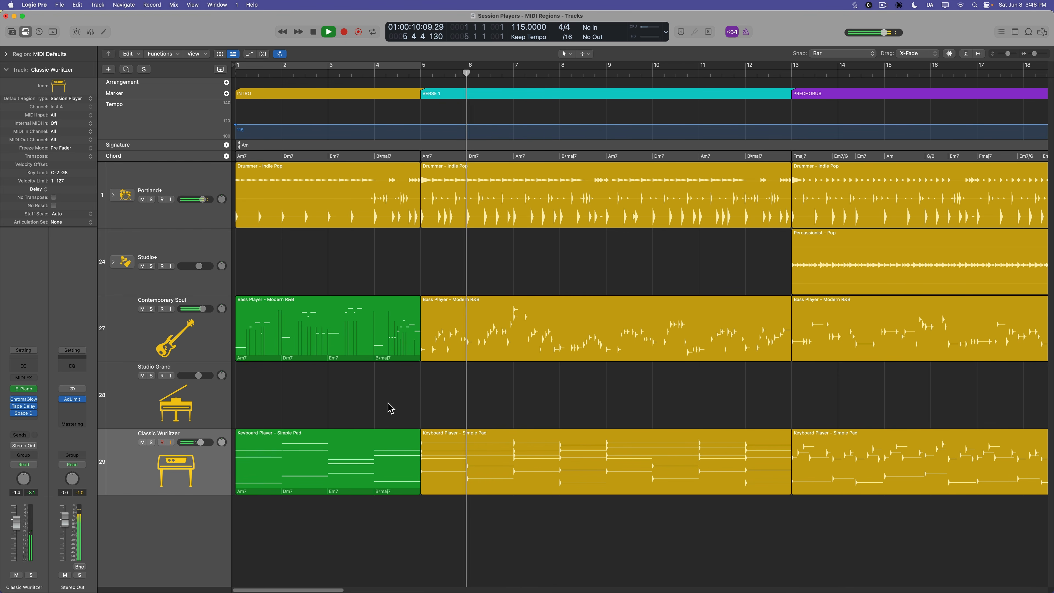
scroll(389, 405, right, 1)
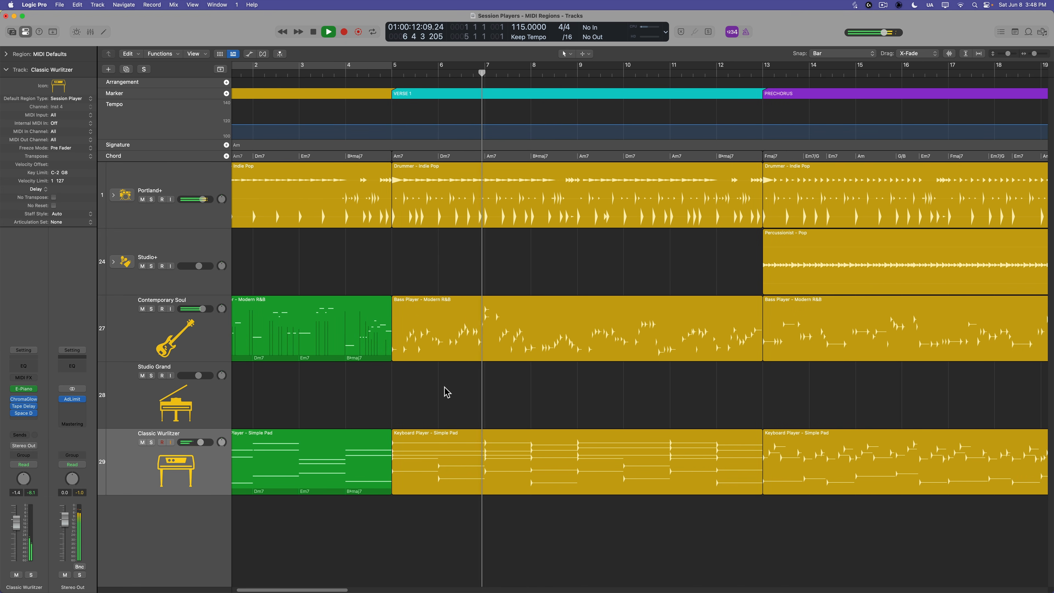
scroll(435, 405, right, 1)
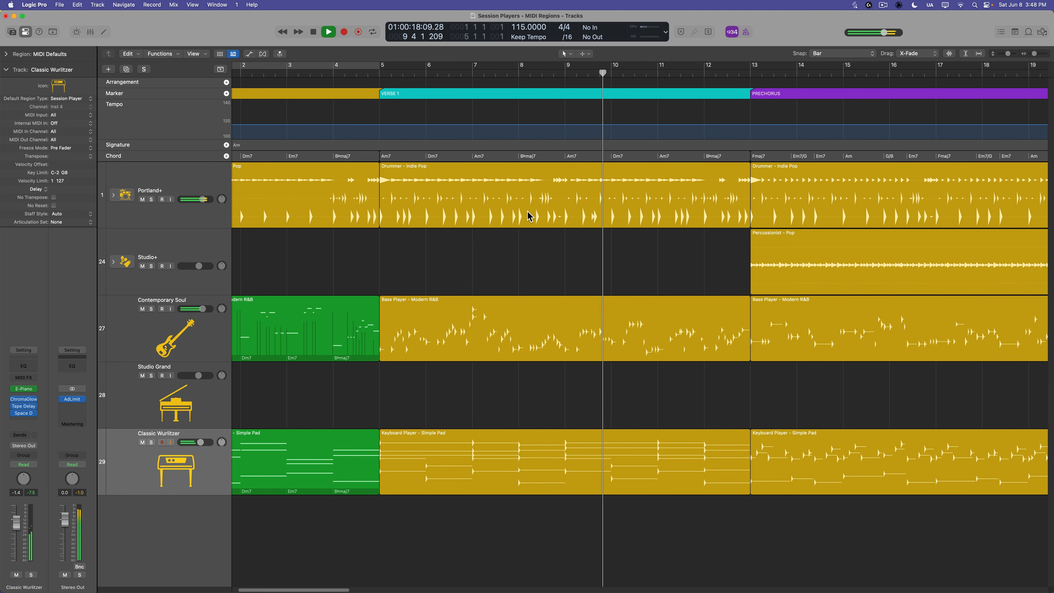
key(space)
Step: Convert the Portland+ Drummer region in Verse 1 to a MIDI region
click(512, 196)
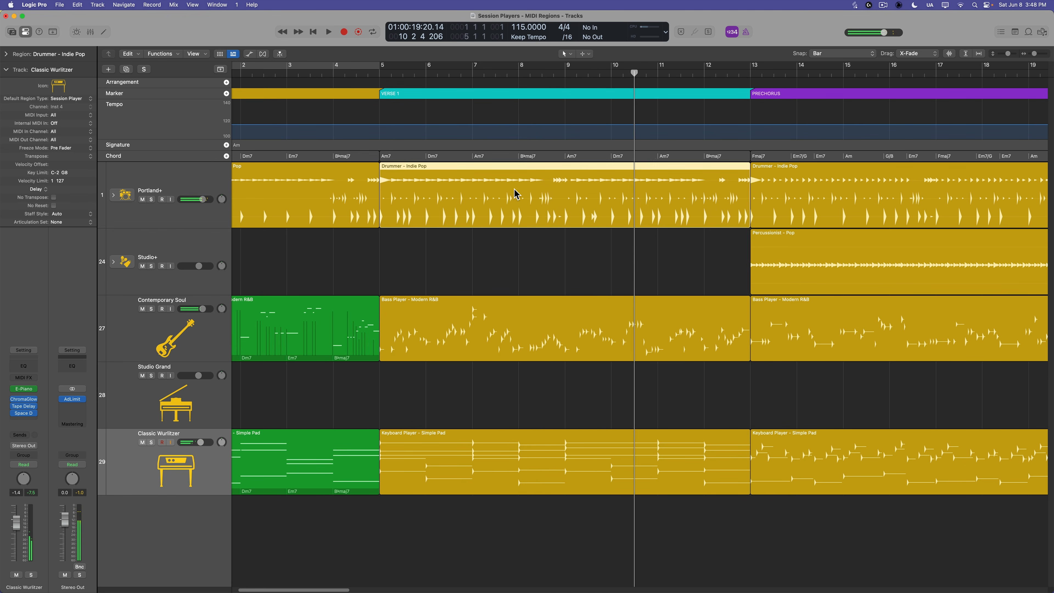
right_click(514, 190)
click(516, 254)
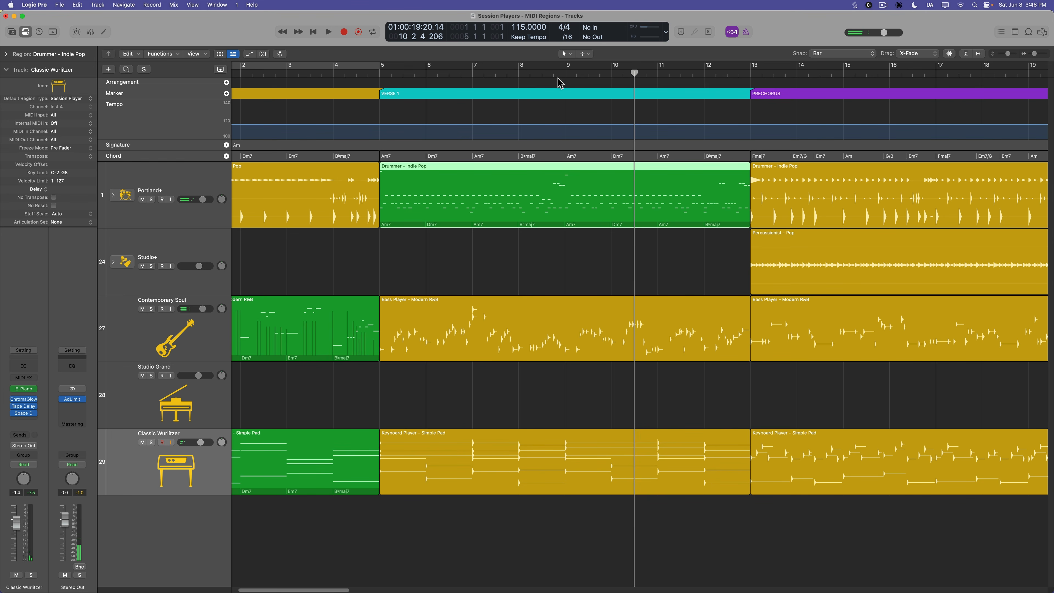
Step: Set a cycle over bars 8 and 9 and play the converted drum region in the Piano Roll
drag(520, 65, 598, 67)
key(p)
key(space)
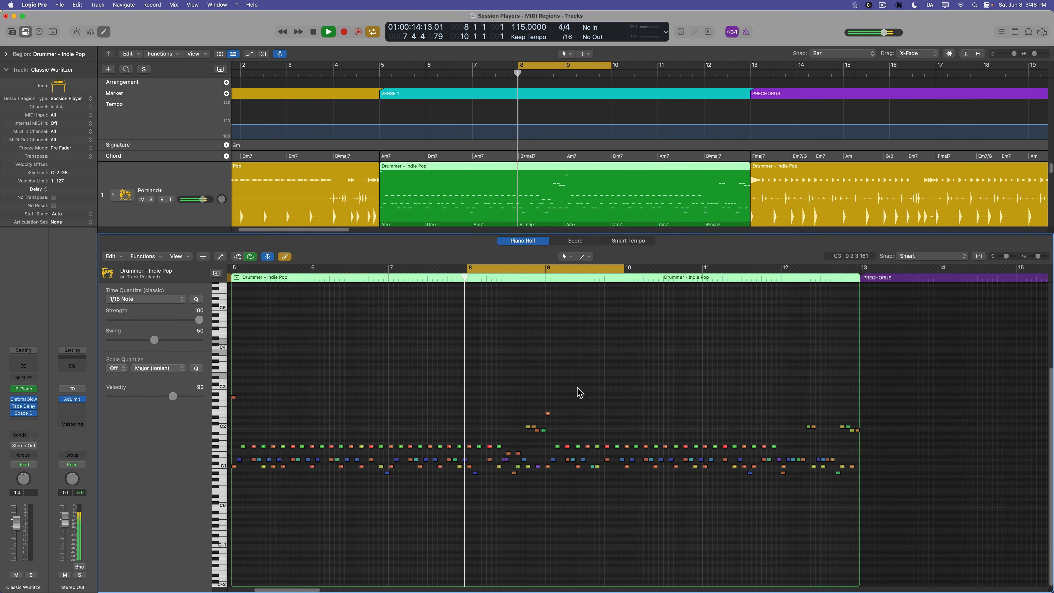
key(super+Right)
key(super+Right)
key(super+Right)
key(super+Right)
key(super+Right)
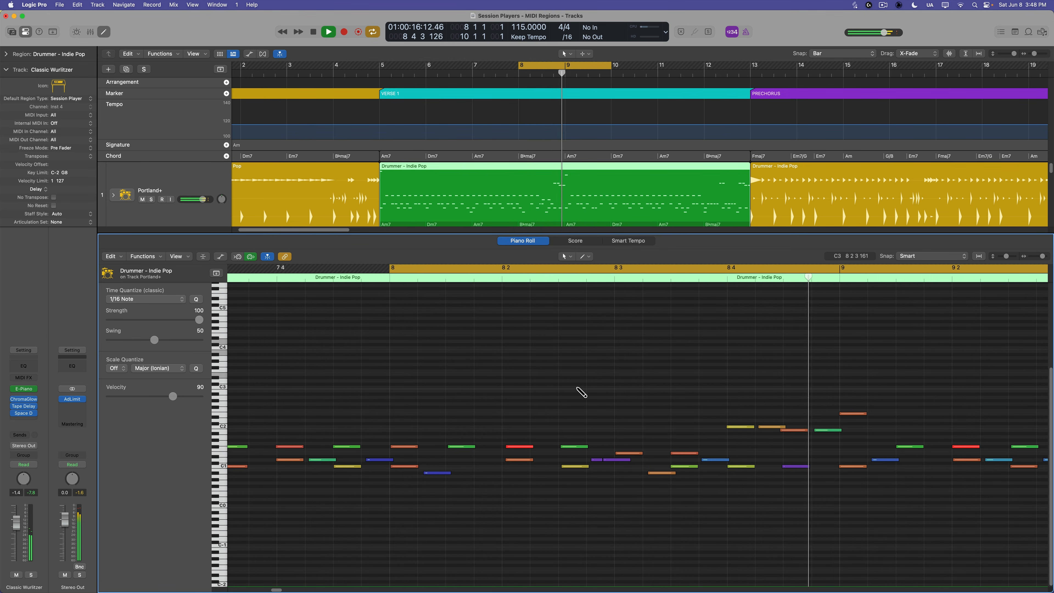
key(super+Left)
key(super+Left)
Step: Delete the last tom note just before bar 9 of the drum region and play the shortened fill
key(space)
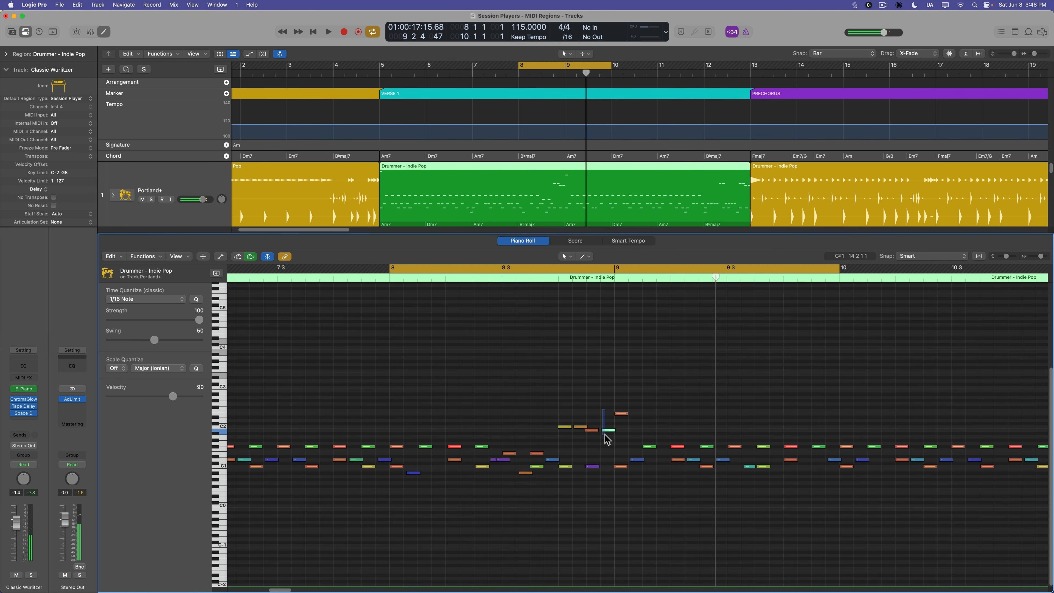
key(Delete)
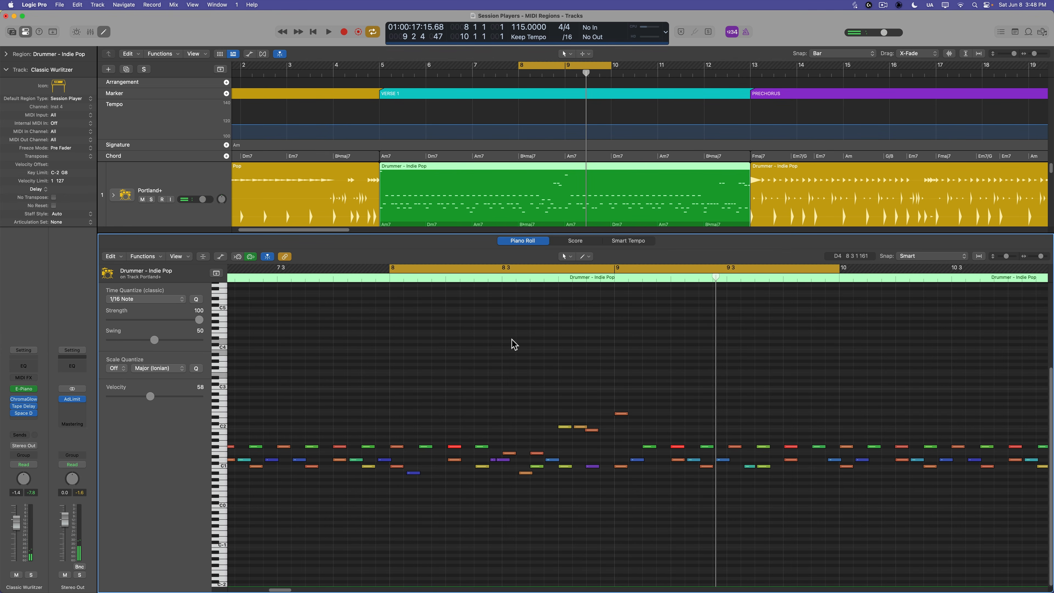
key(space)
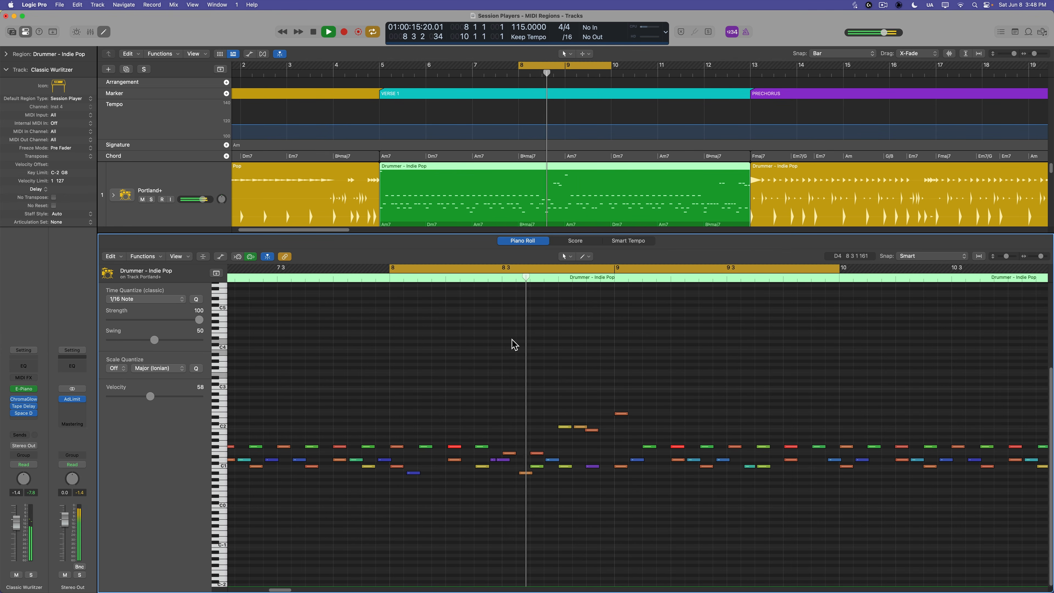
key(space)
key(space)
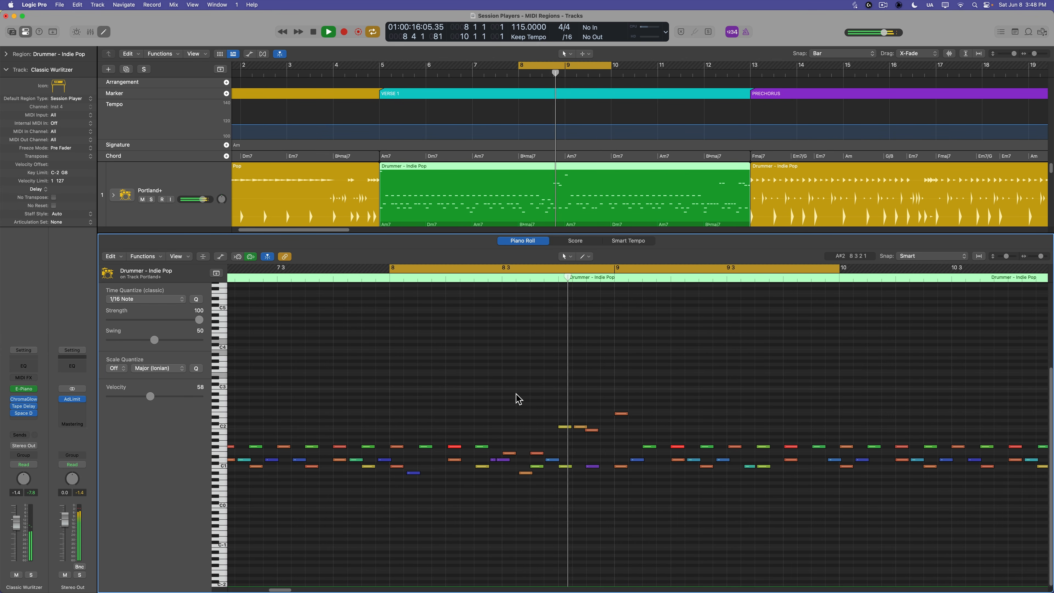
key(space)
Step: Move the Ride Edge note at the start of bar 9 up to Crash Right
drag(648, 387, 617, 427)
key(super+Right)
key(super+Down)
key(super+Down)
key(super+Down)
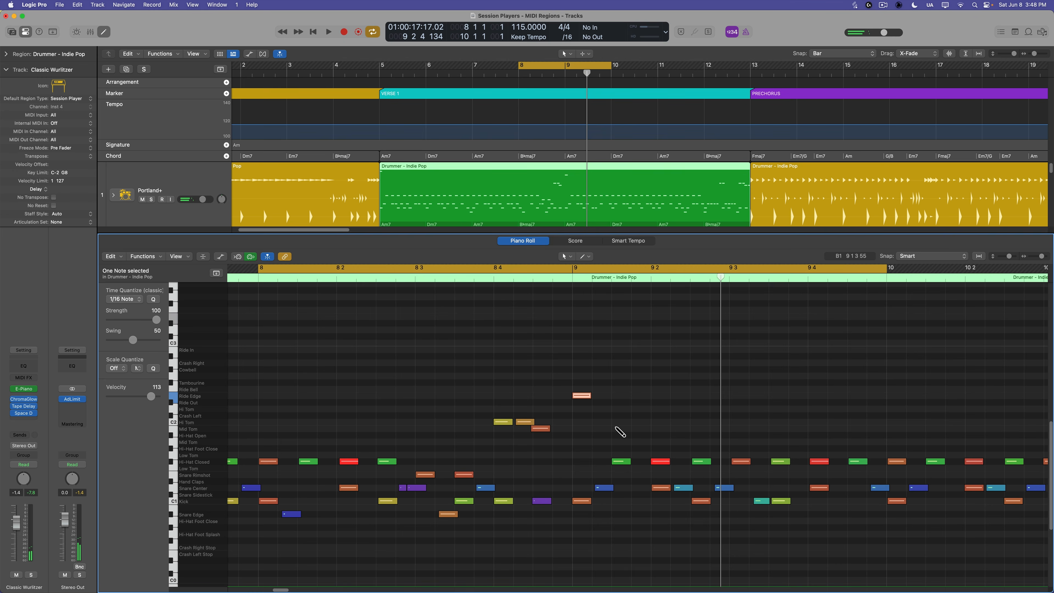
key(alt+Up)
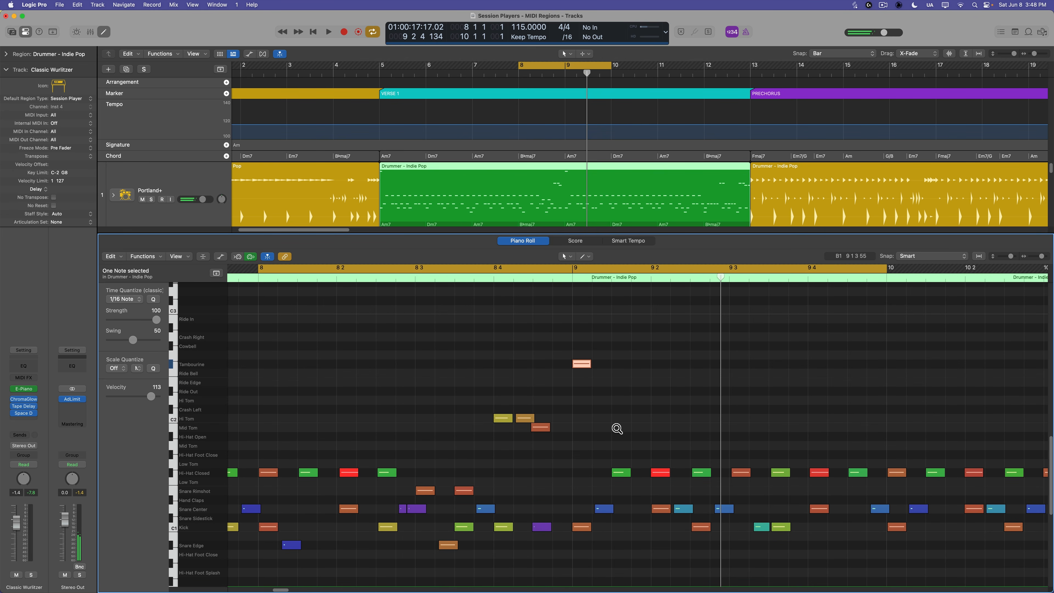
key(alt+Up)
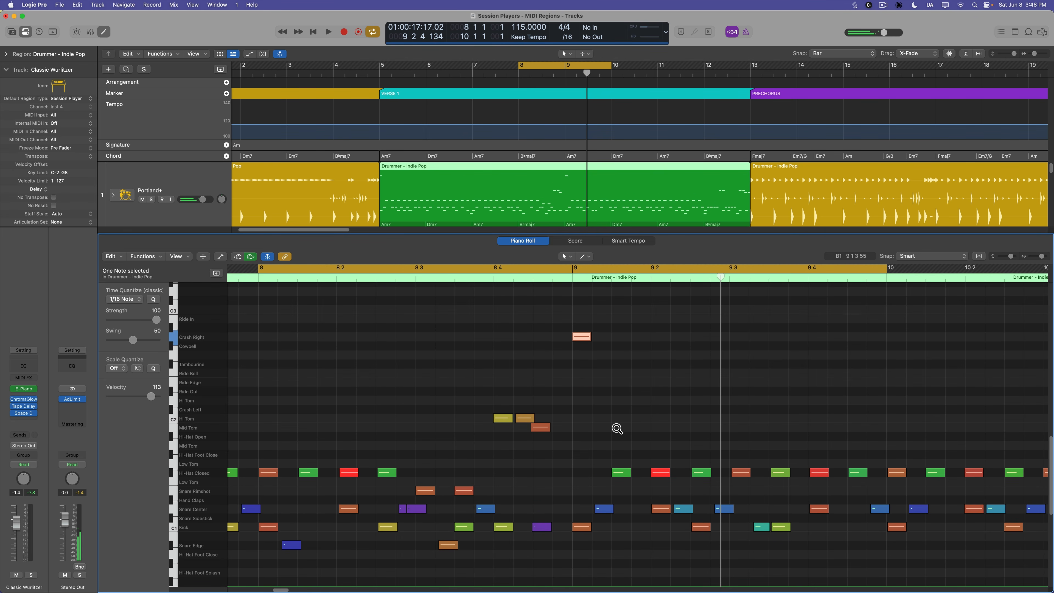
key(alt+Up)
key(alt+Up)
key(alt+Up)
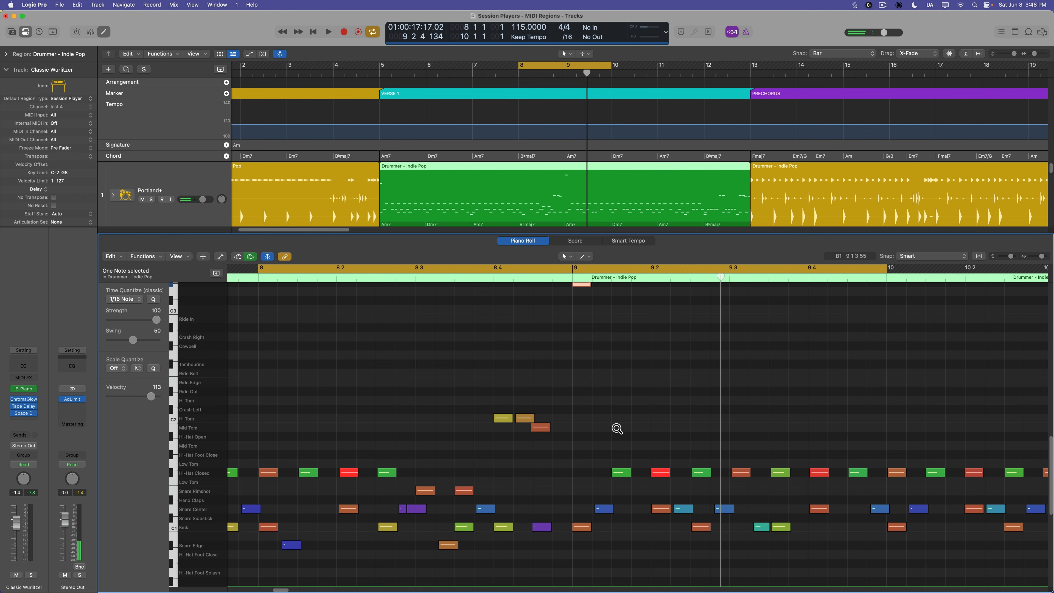
key(alt+Down)
key(alt+Down)
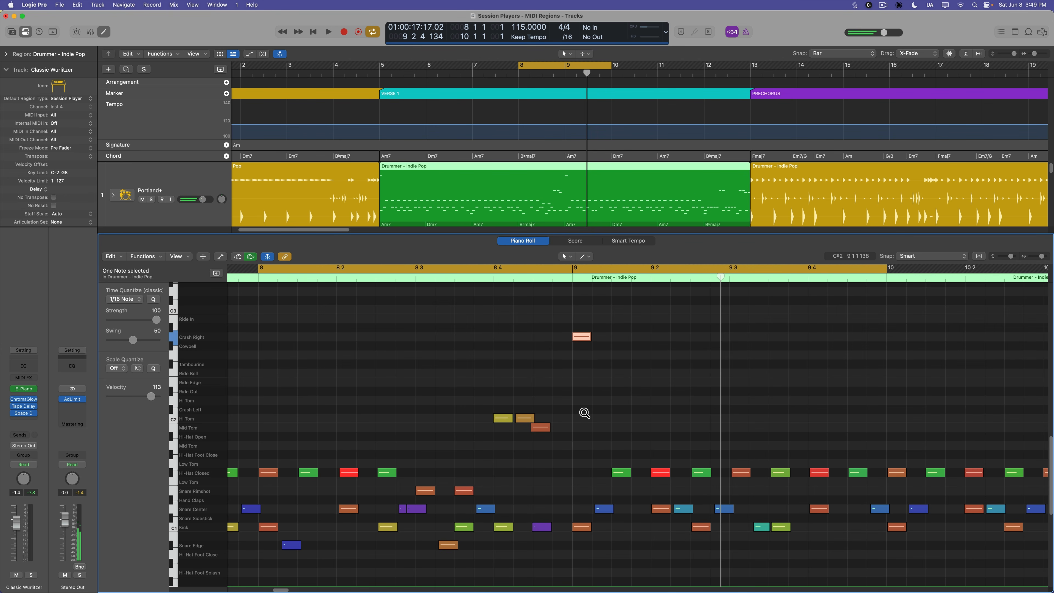
Step: Copy the Crash Right note at the start of bar 5 down to Crash Left
click(379, 75)
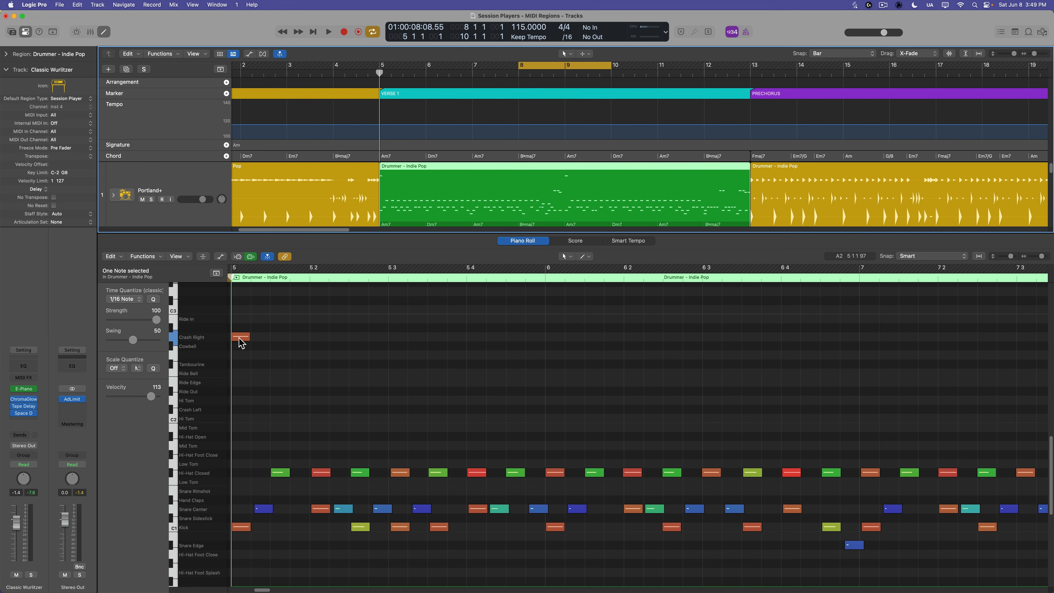
drag(241, 343, 241, 410)
click(271, 323)
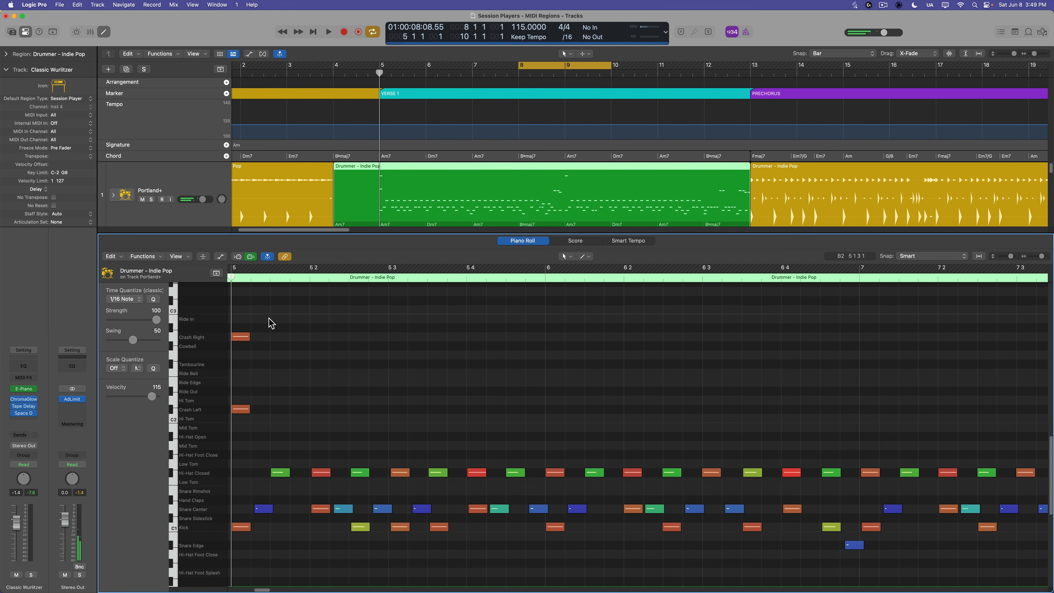
Step: Play the drum region in cycle with the added crash and undo the copied note
click(440, 178)
key(u)
key(space)
key(space)
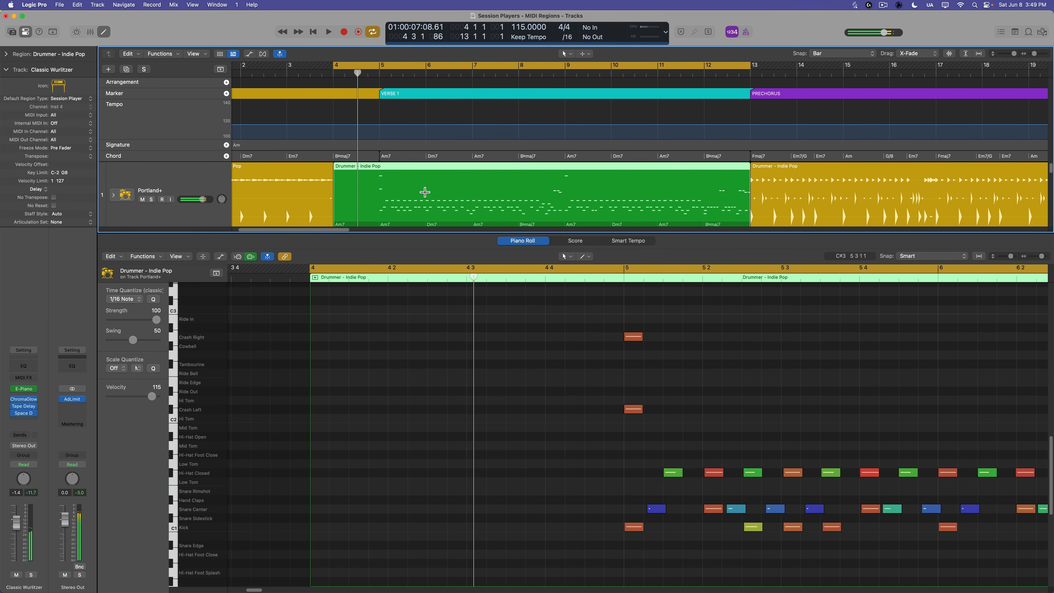
key(super+z)
key(super+z)
Step: Cycle the Verse 1 drum region from bar 5 to bar 13 and start playback
click(470, 295)
click(446, 197)
key(space)
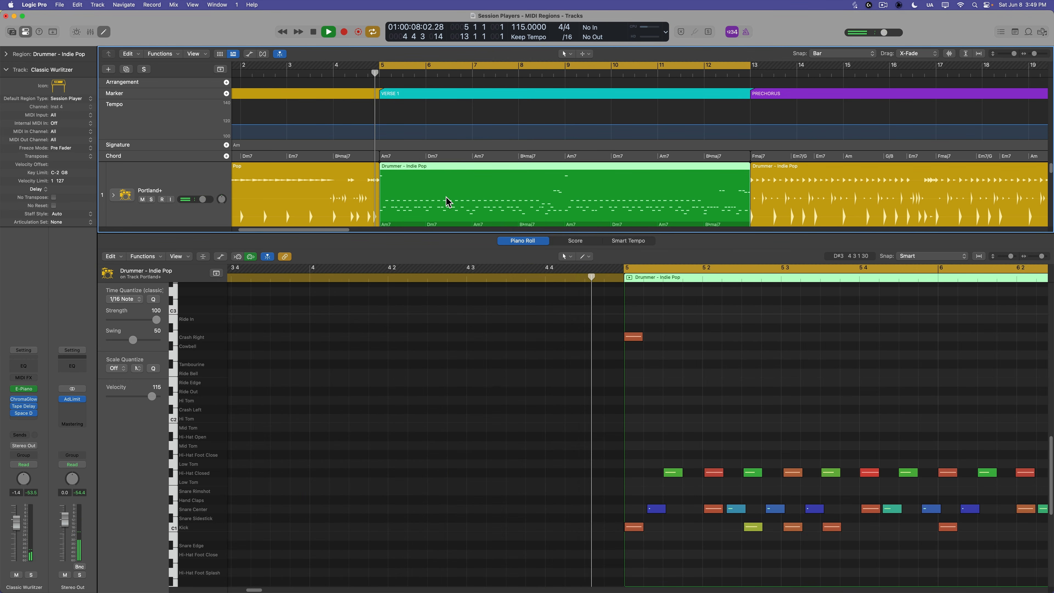
Step: Stop playback and copy the Crash Right note at the start of bar 5 down to Crash Left
key(space)
click(635, 339)
drag(636, 343, 637, 411)
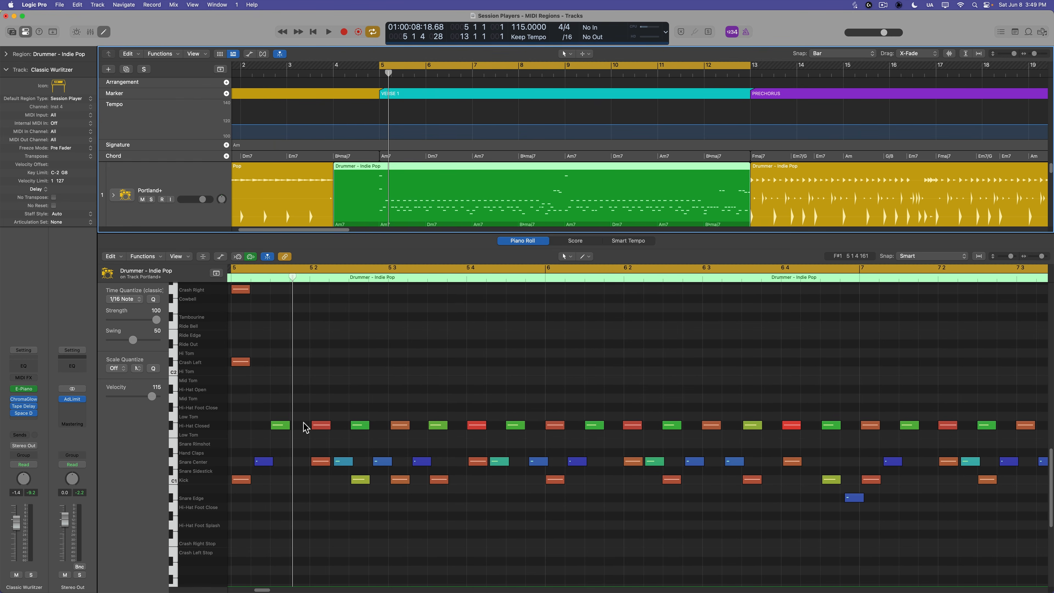
Step: Quantize both crash notes and the kick note at the start of bar 5 to 1/16 notes
scroll(305, 427, left, 5)
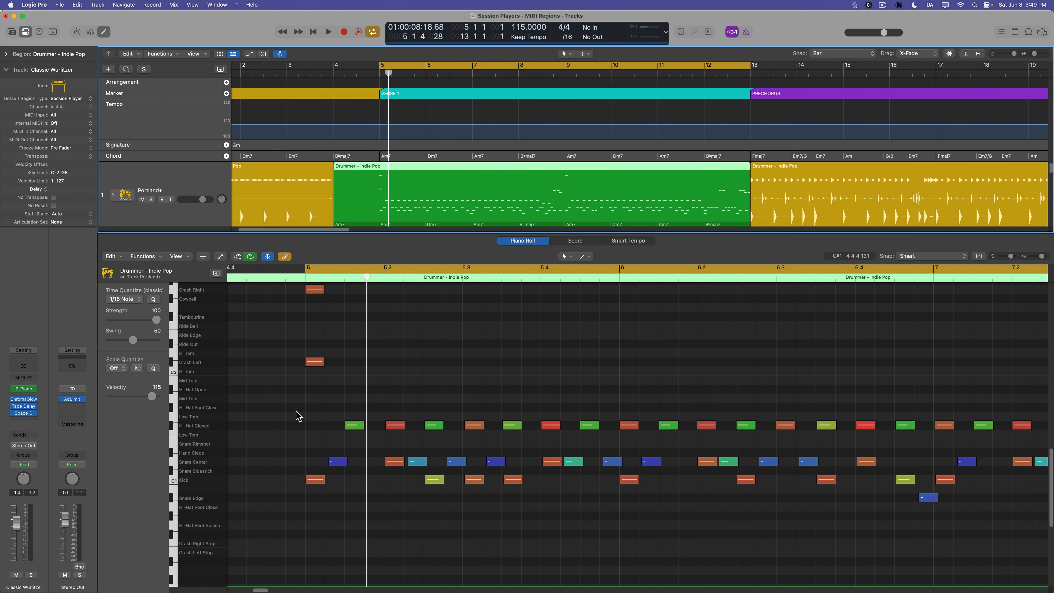
scroll(294, 415, up, 5)
drag(289, 354, 331, 511)
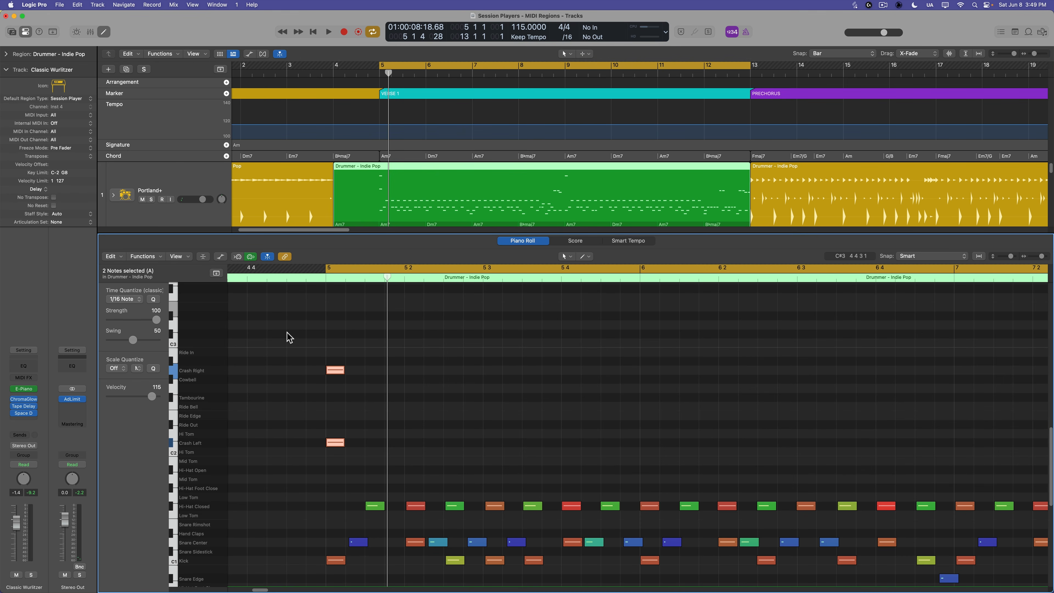
drag(290, 362, 344, 583)
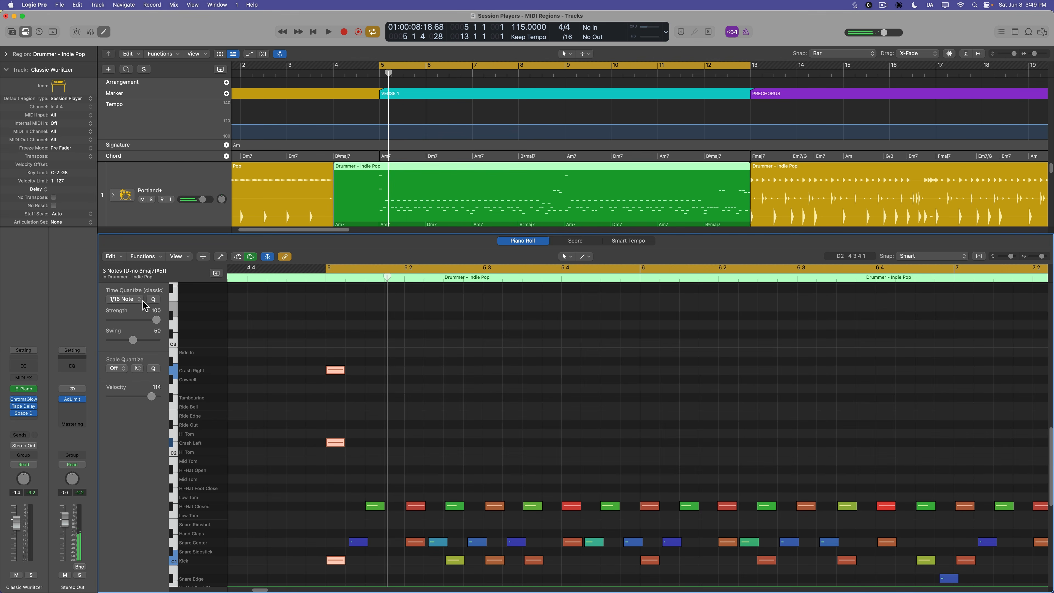
click(153, 299)
click(380, 345)
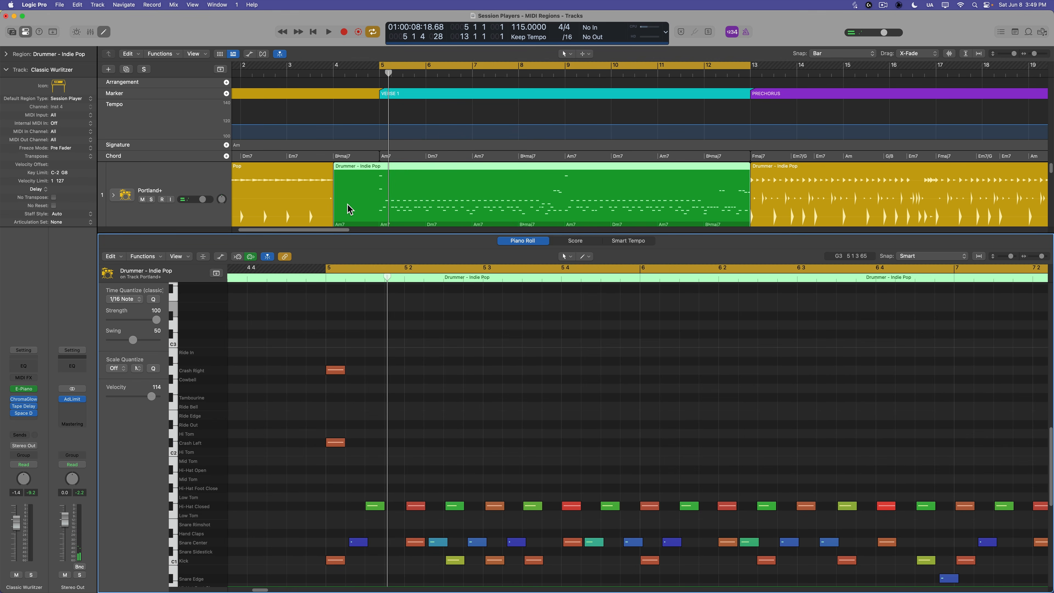
Step: Close the Piano Roll and trim the start of the Verse 1 drum region to bar 5
key(e)
click(358, 250)
drag(336, 225, 373, 239)
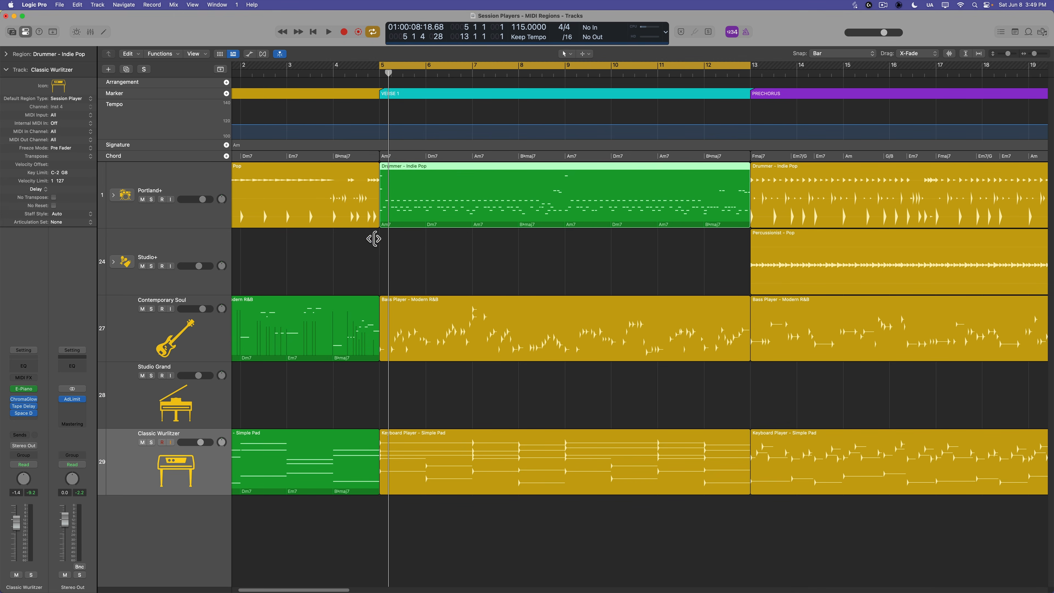
Step: Reopen the Verse 1 drum region in the Piano Roll and play it from bar 9 with cycling off
double_click(426, 195)
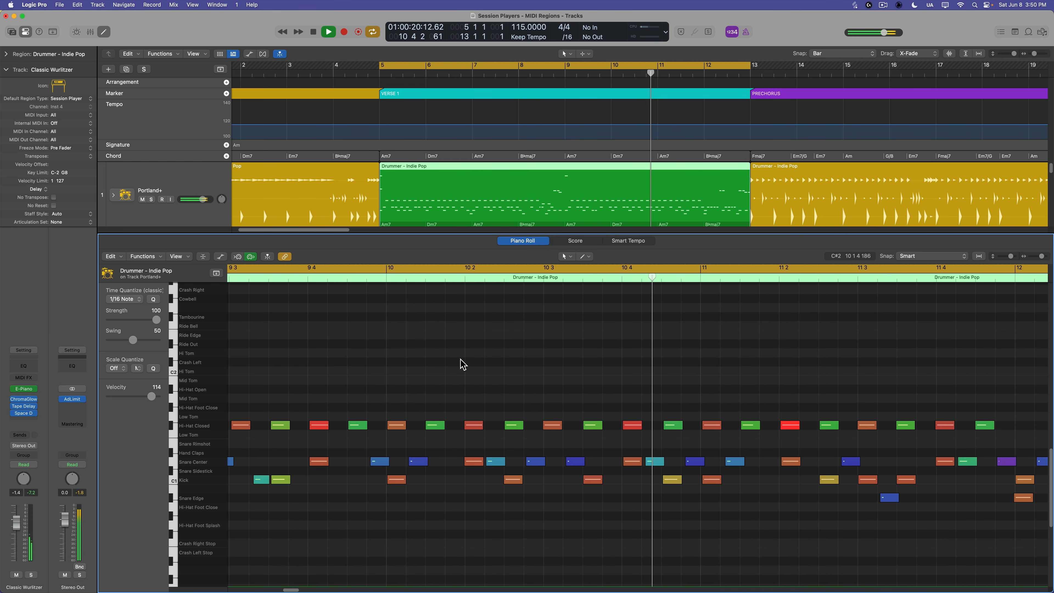
scroll(449, 332, up, 10)
scroll(448, 332, left, 5)
key(space)
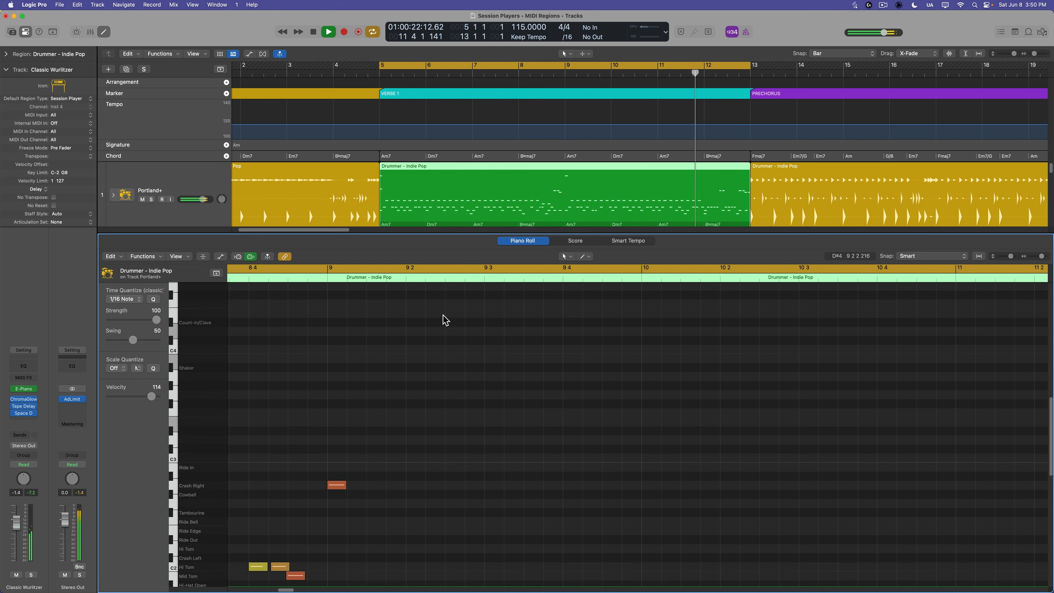
key(c)
click(565, 74)
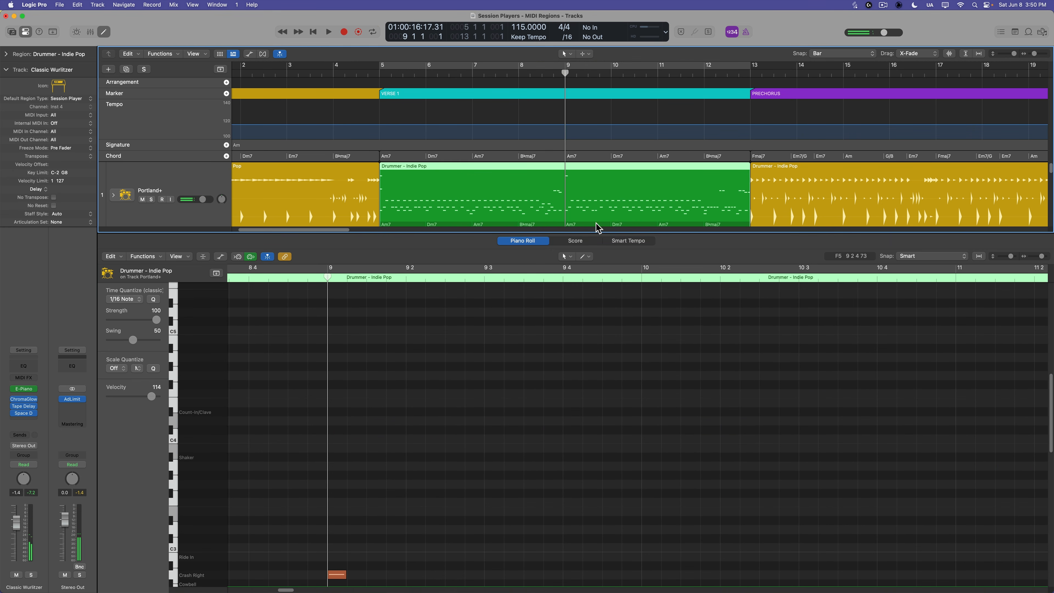
key(space)
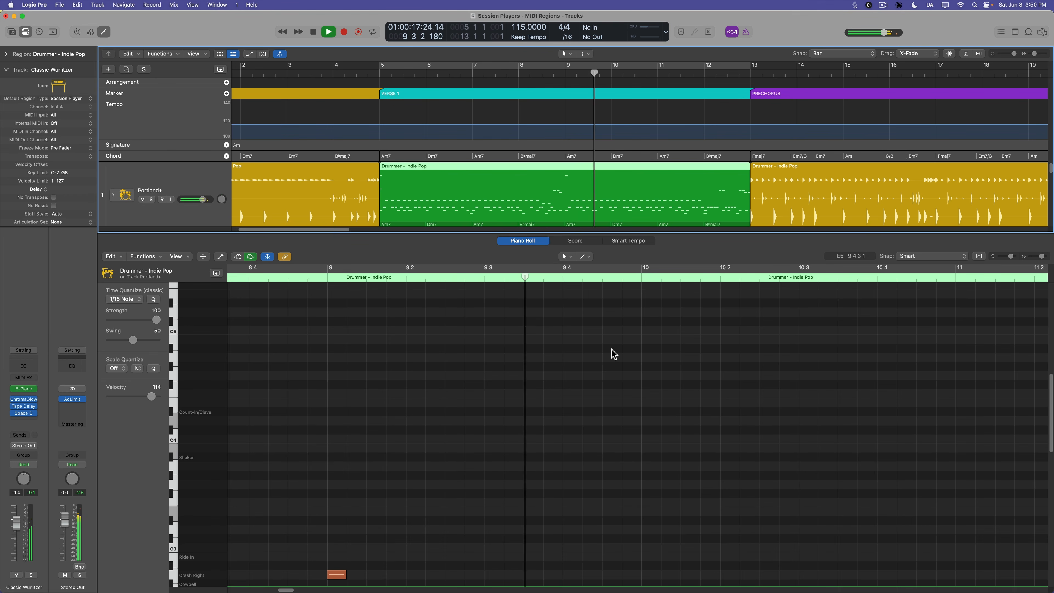
scroll(659, 404, down, 8)
scroll(659, 404, down, 3)
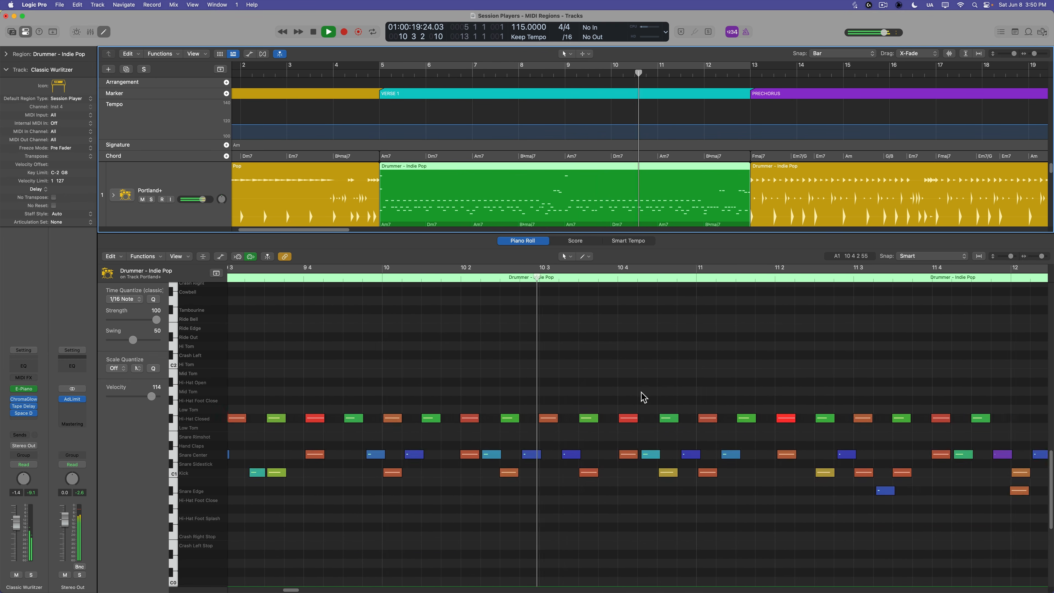
key(space)
Step: Move the Hi-Hat Closed note at the start of bar 11 up to Hi-Hat Open and play it
click(412, 418)
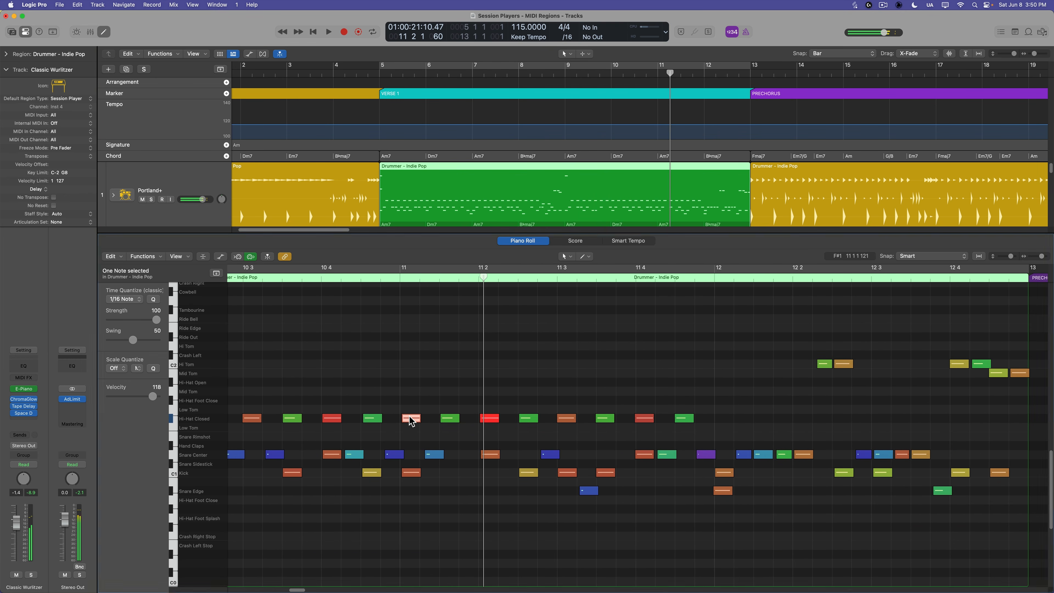
key(alt+Up)
key(alt+Up)
key(alt+Up)
key(alt+Up)
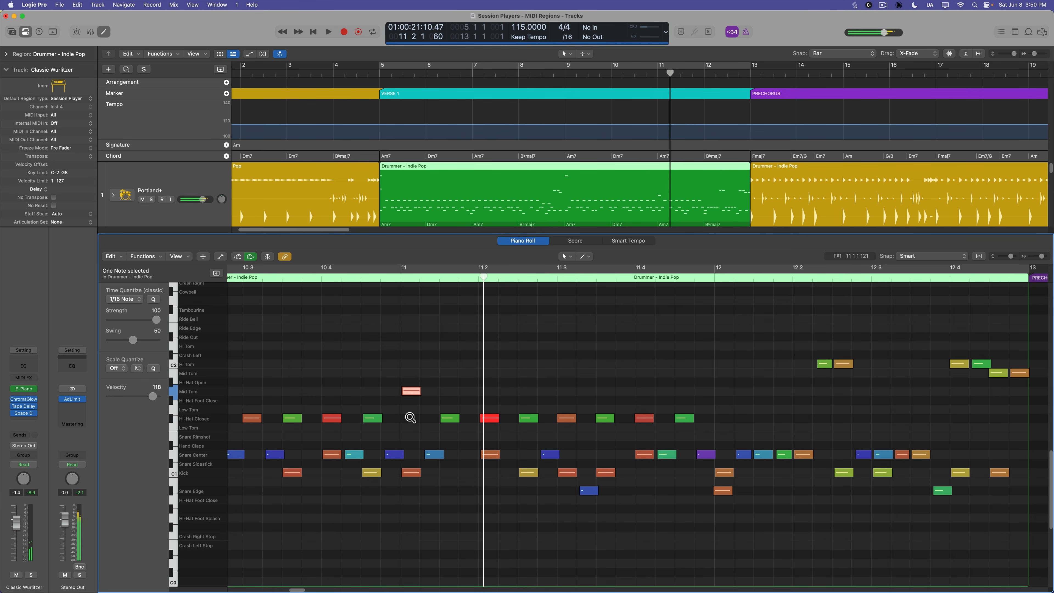
key(space)
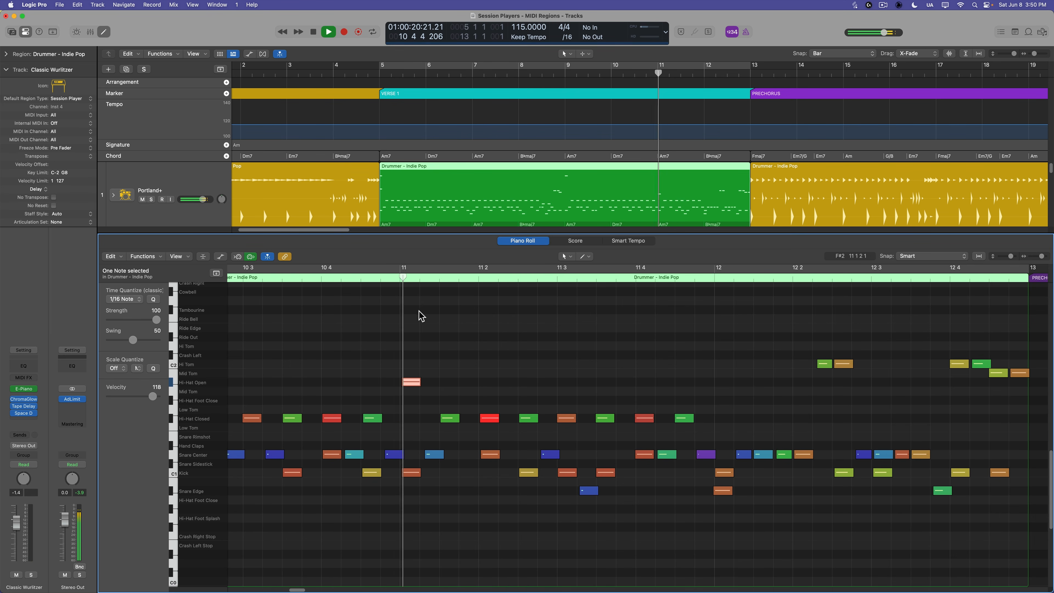
key(space)
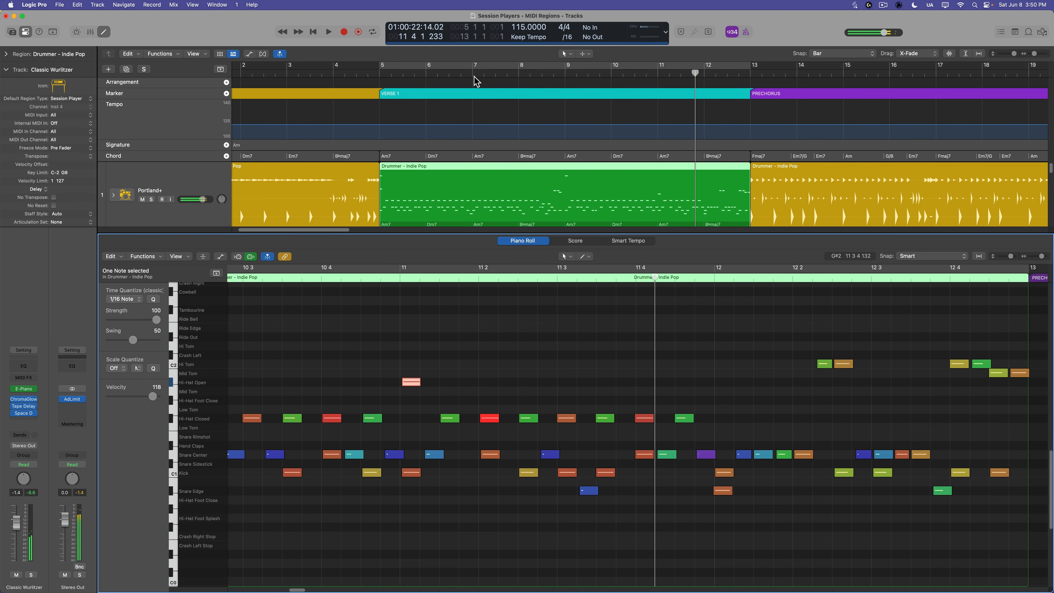
Step: Move the Hi-Hat Closed note at the start of bar 7 up to Hi-Hat Open
click(473, 74)
scroll(349, 403, left, 5)
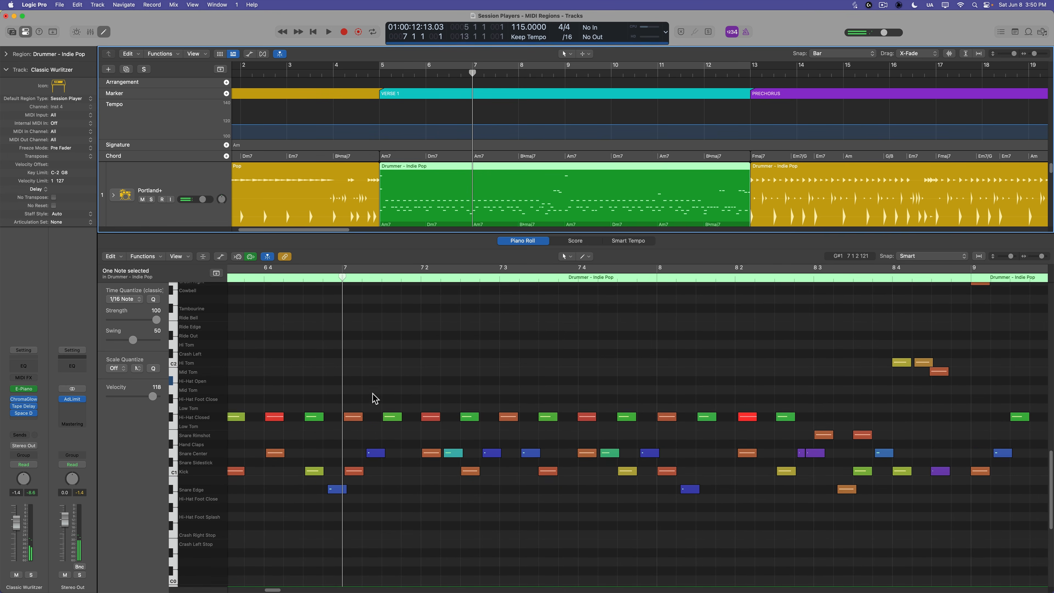
scroll(365, 405, down, 1)
click(359, 411)
scroll(359, 410, down, 1)
key(alt+Up)
key(alt+Up)
key(alt+Up)
key(alt+Up)
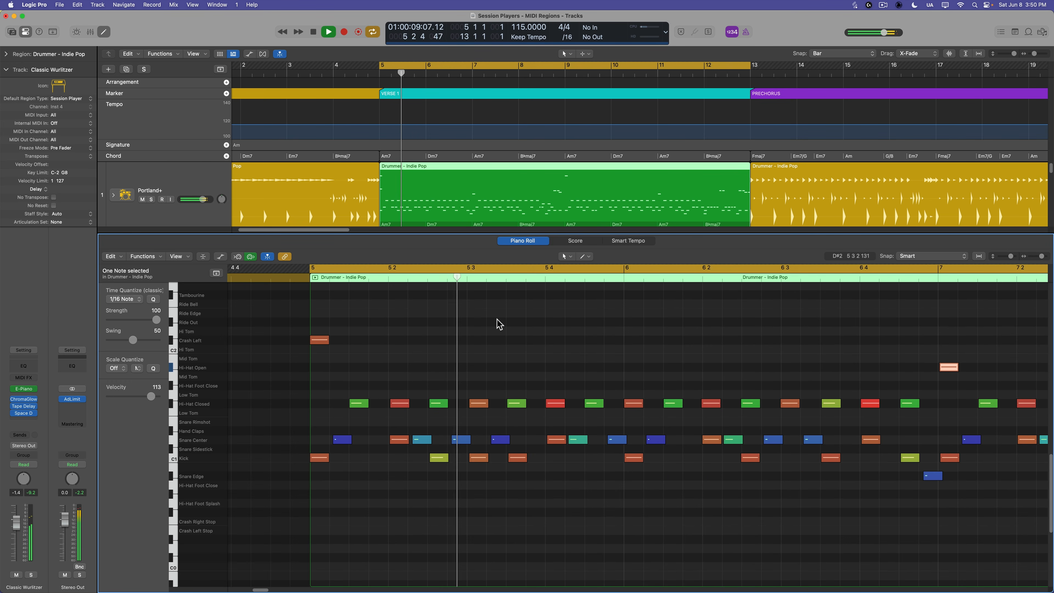
Step: Play the edited drum part with cycling off and close the Piano Roll
key(c)
key(e)
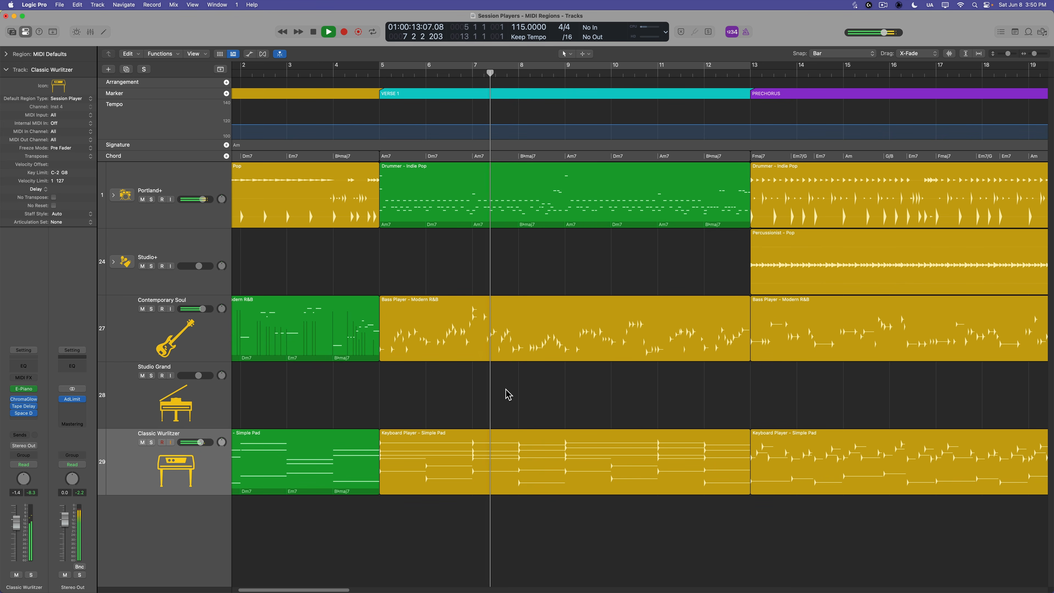
key(space)
Step: Lower the Complexity of the Verse 1 bass player and make its rhythm also follow the Portland+ track
double_click(501, 329)
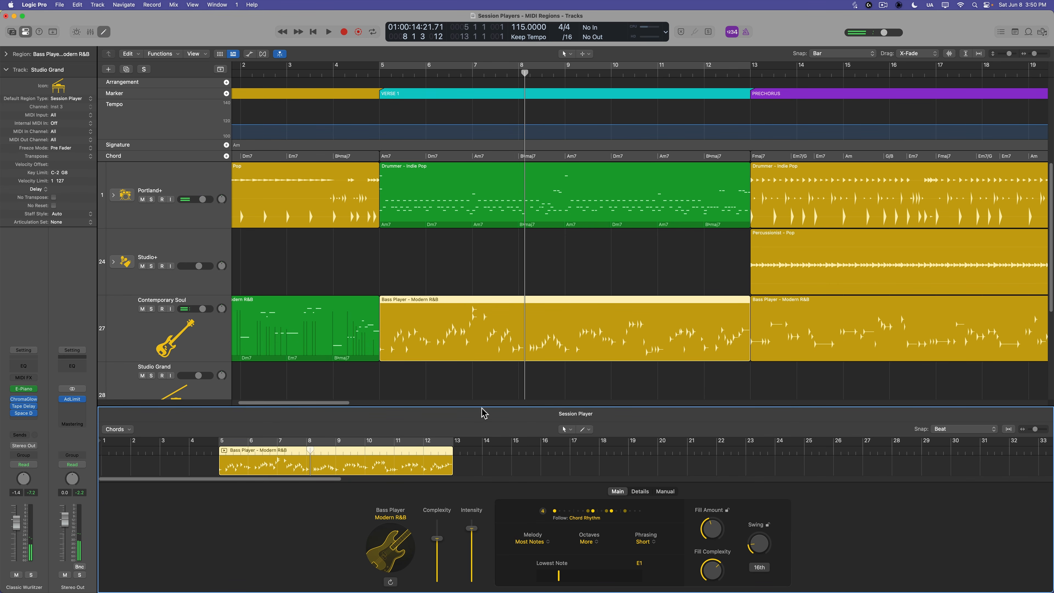
drag(443, 561, 442, 556)
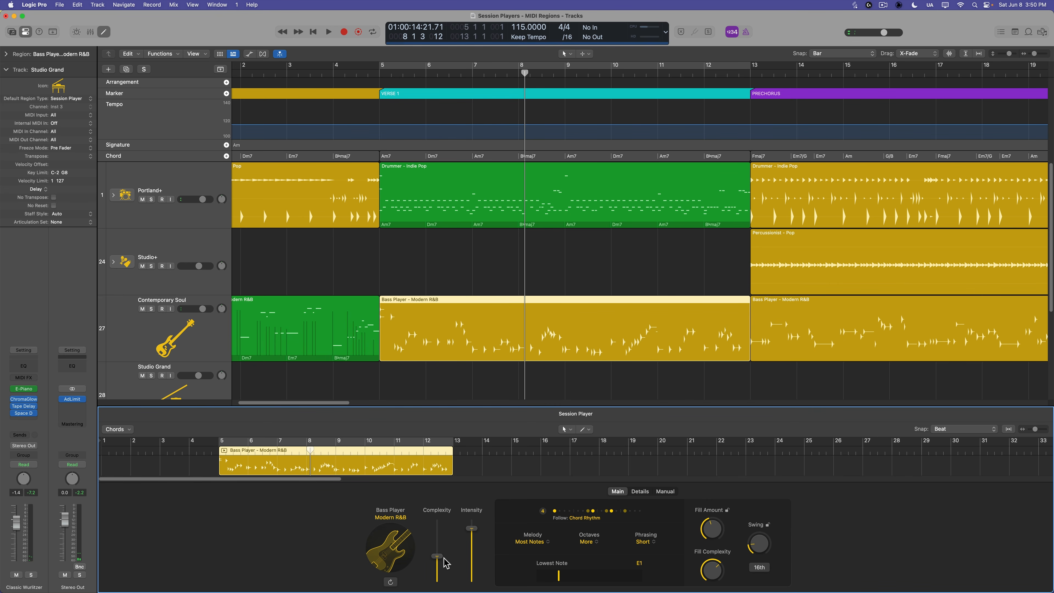
click(587, 519)
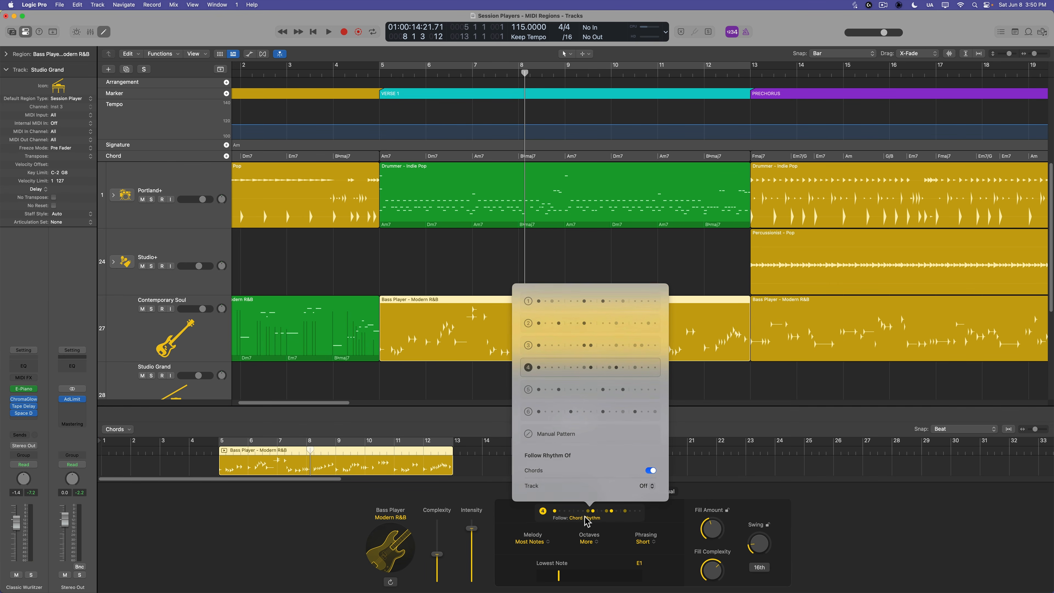
click(644, 486)
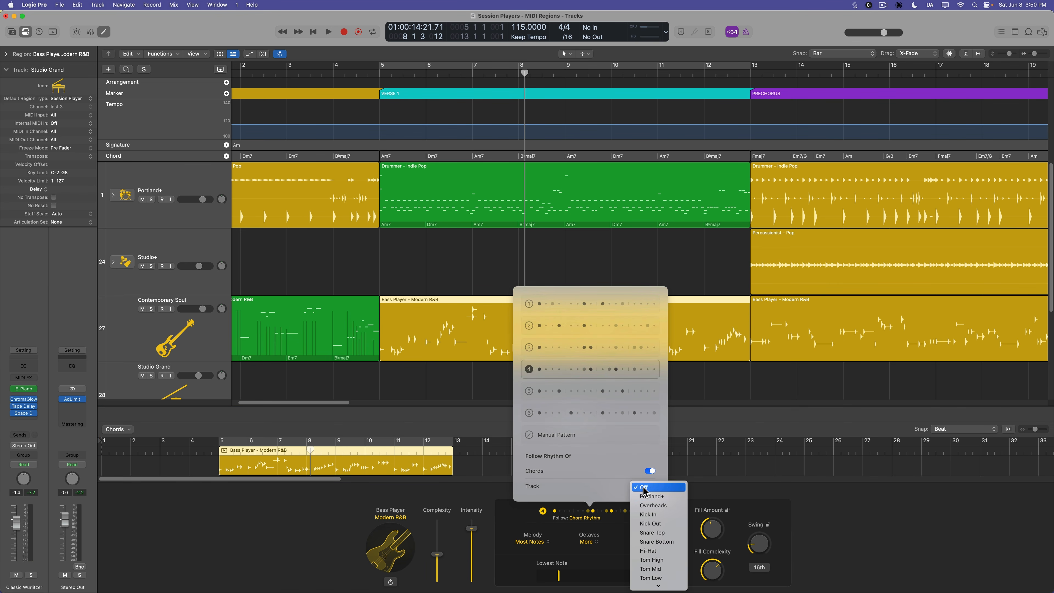
click(651, 496)
click(853, 553)
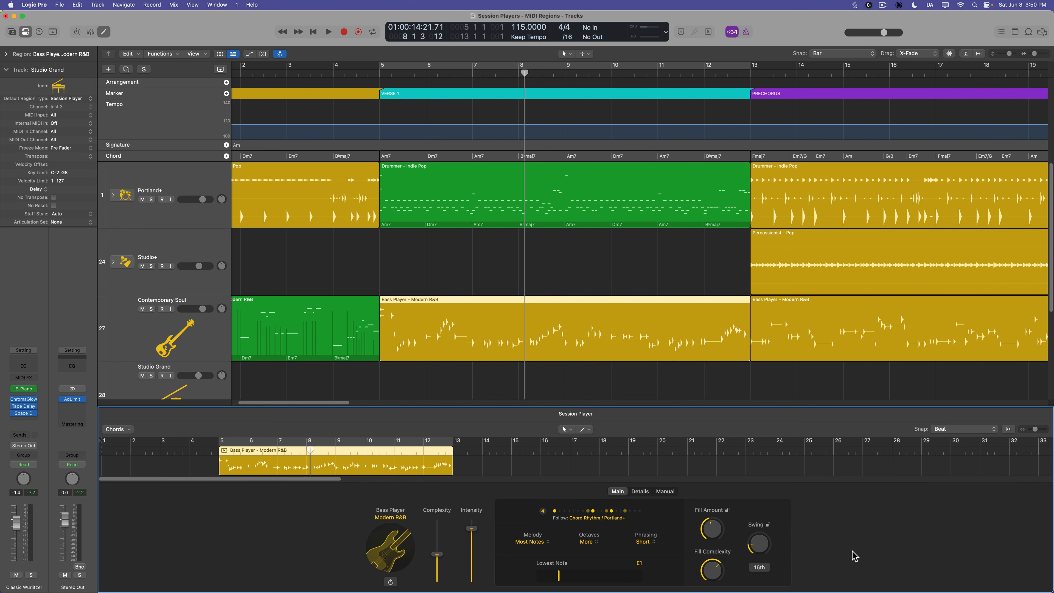
Step: Play the bass region with the drums and cycle it from bar 5 to bar 13
key(space)
click(621, 353)
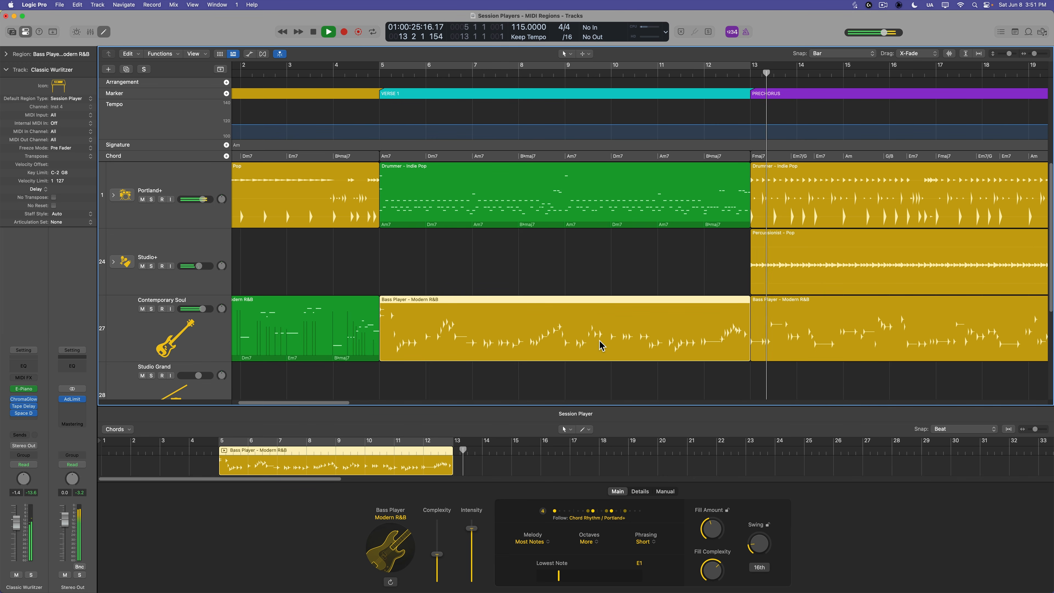
key(c)
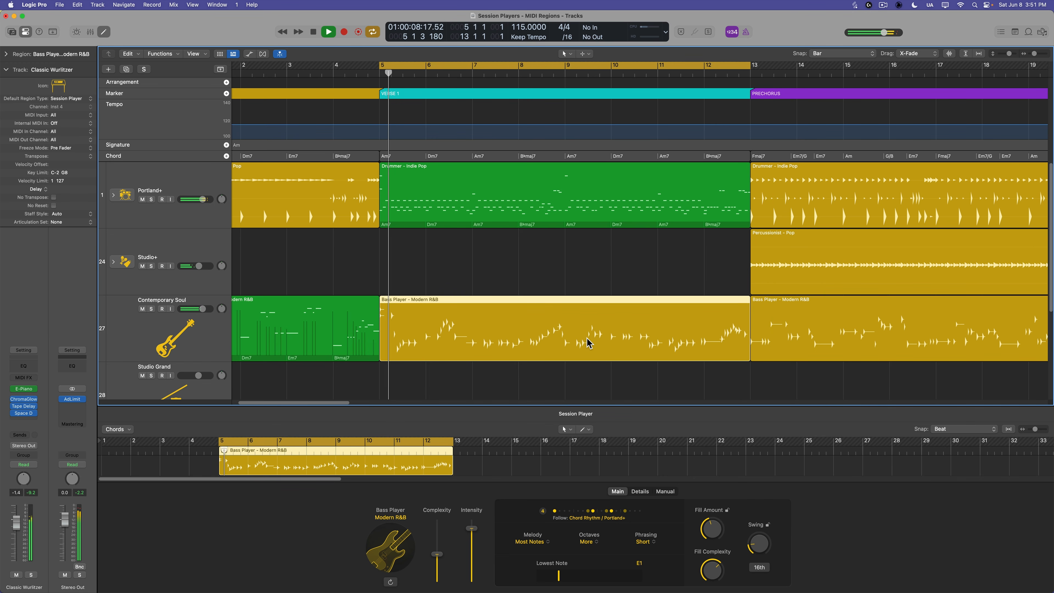
key(space)
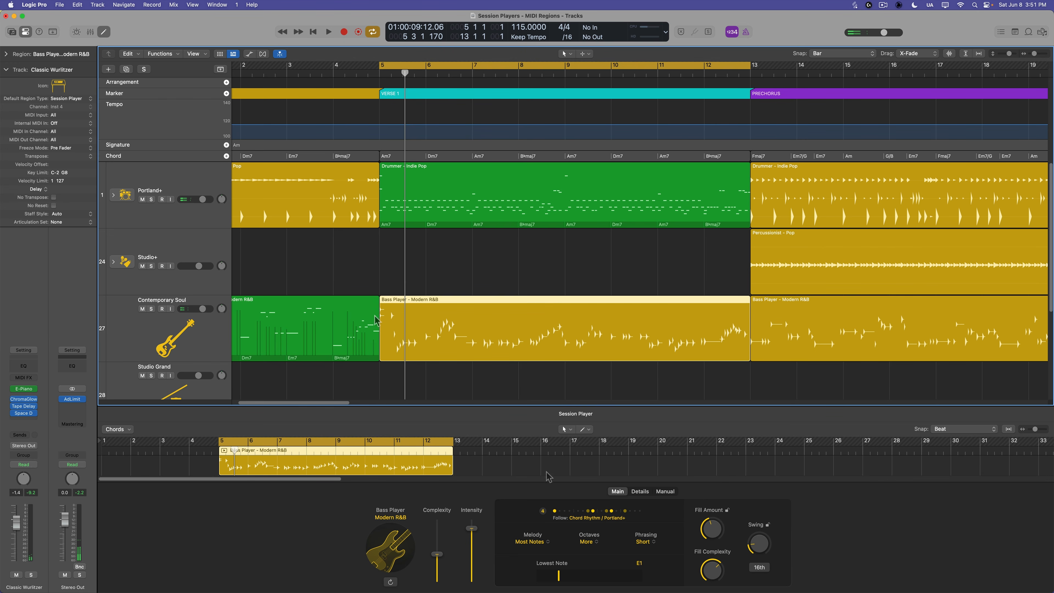
Step: Set the Verse 1 bass player's Double Stops to 0, play the result and close the Session Player editor
click(639, 491)
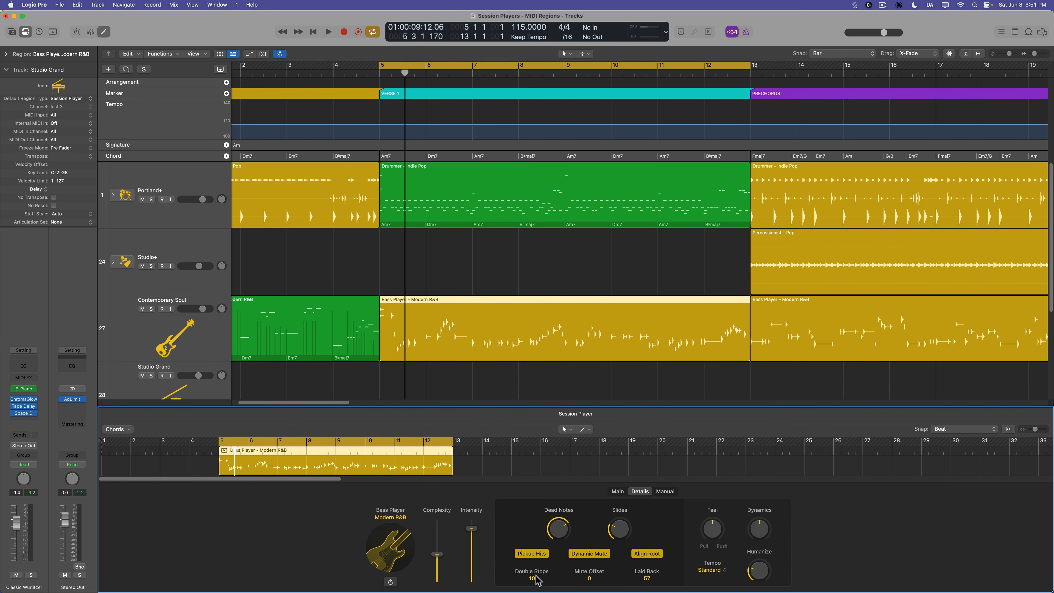
drag(534, 576, 535, 584)
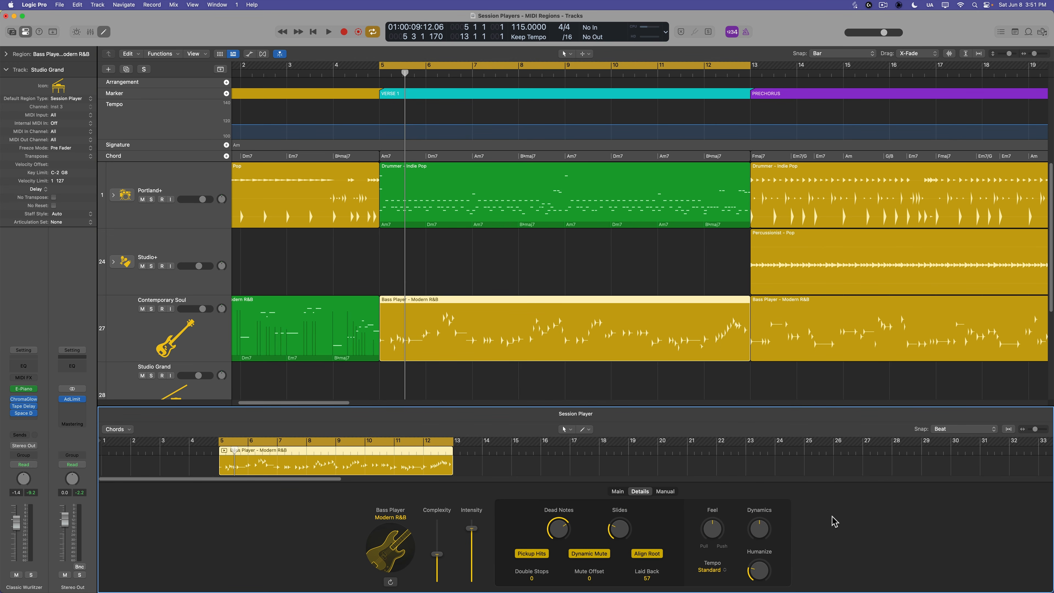
key(space)
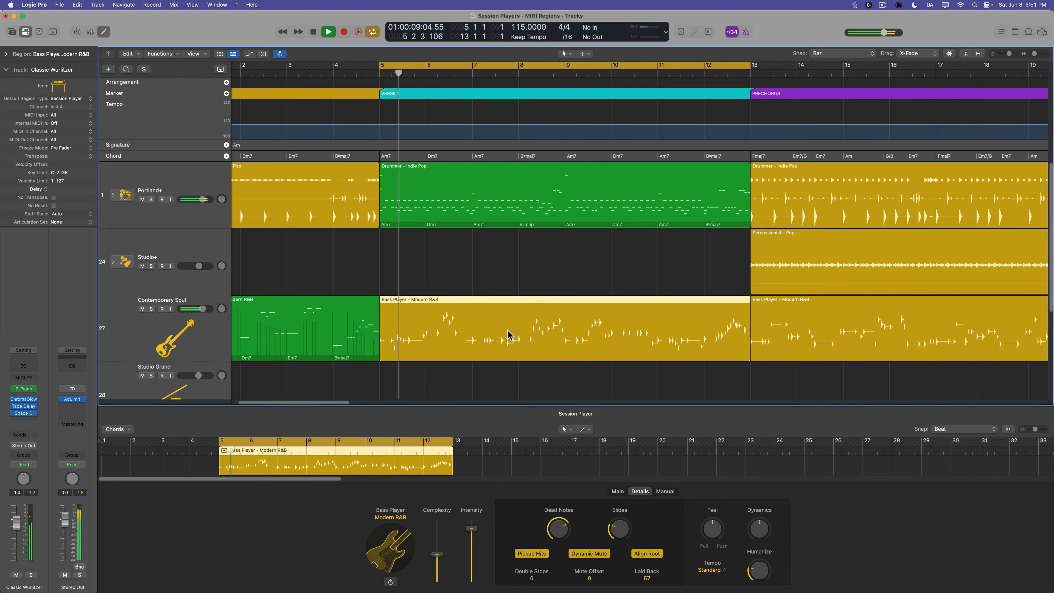
click(507, 335)
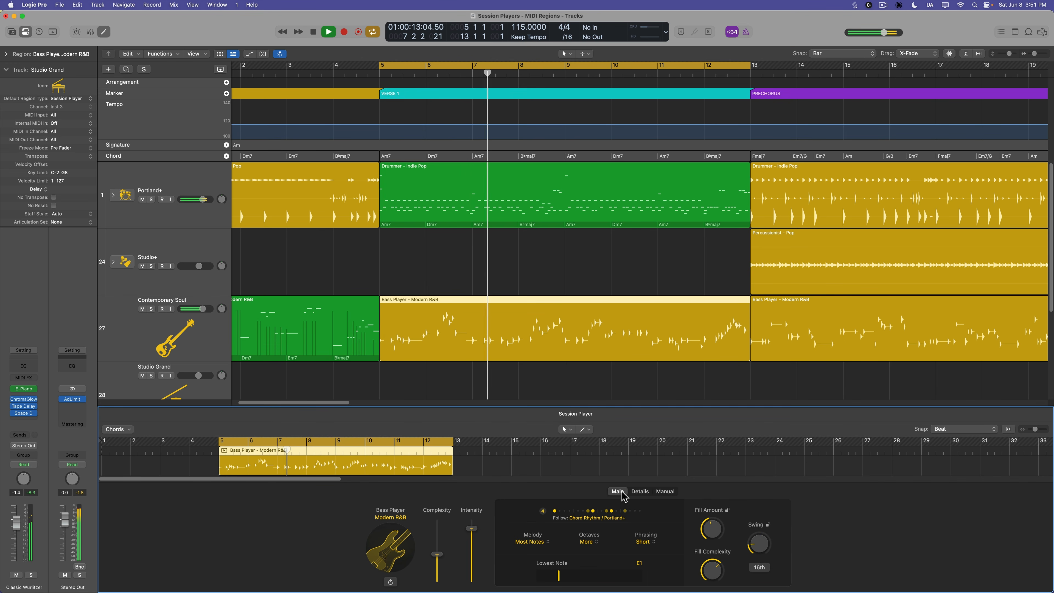
key(e)
click(550, 380)
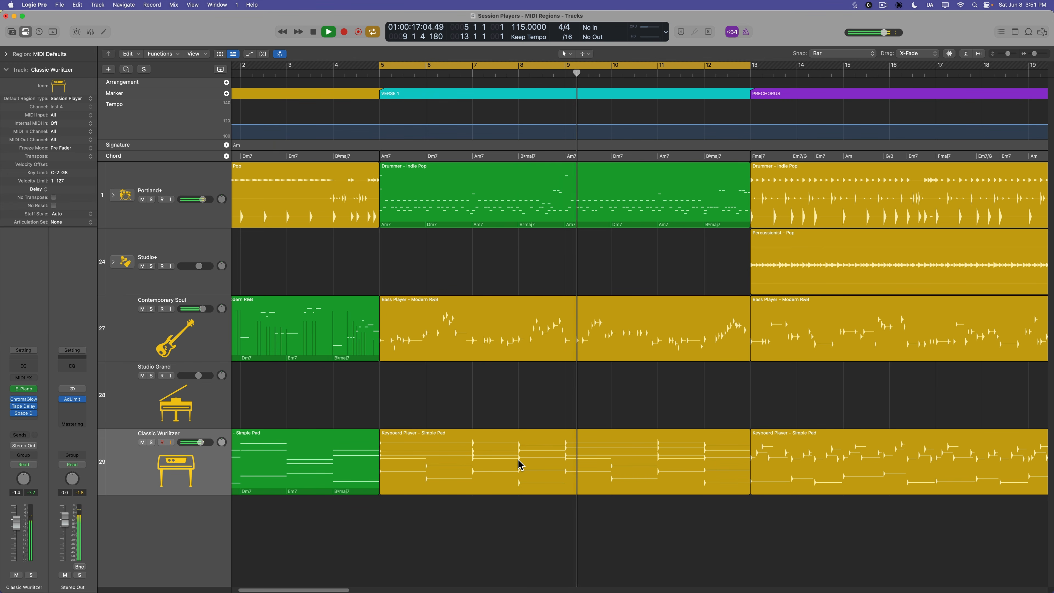
Step: Convert the Verse 1 Keyboard Player region on the Classic Wurlitzer track to a MIDI region
click(475, 470)
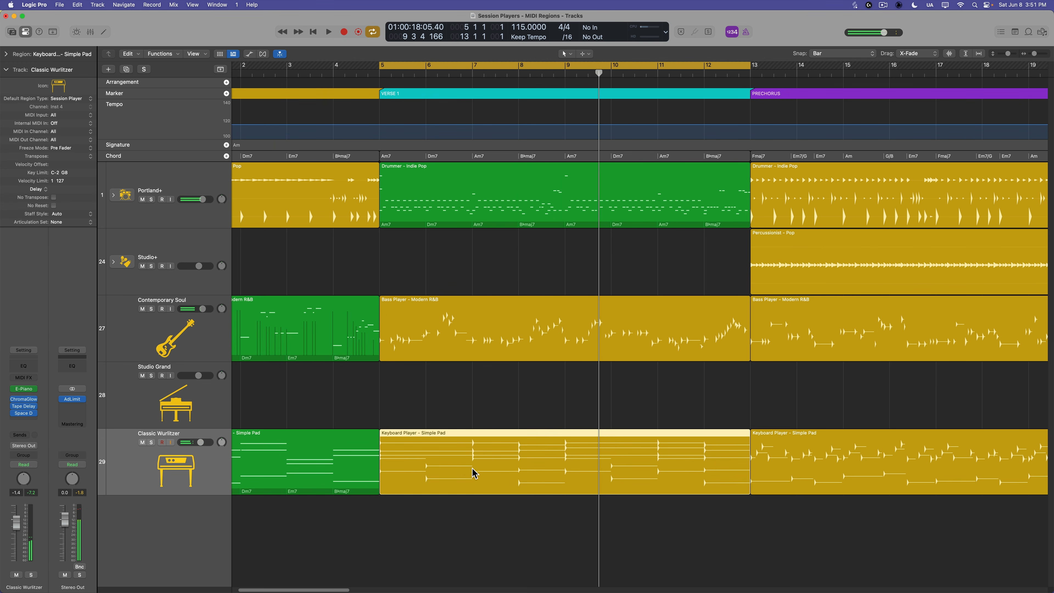
right_click(454, 452)
click(487, 391)
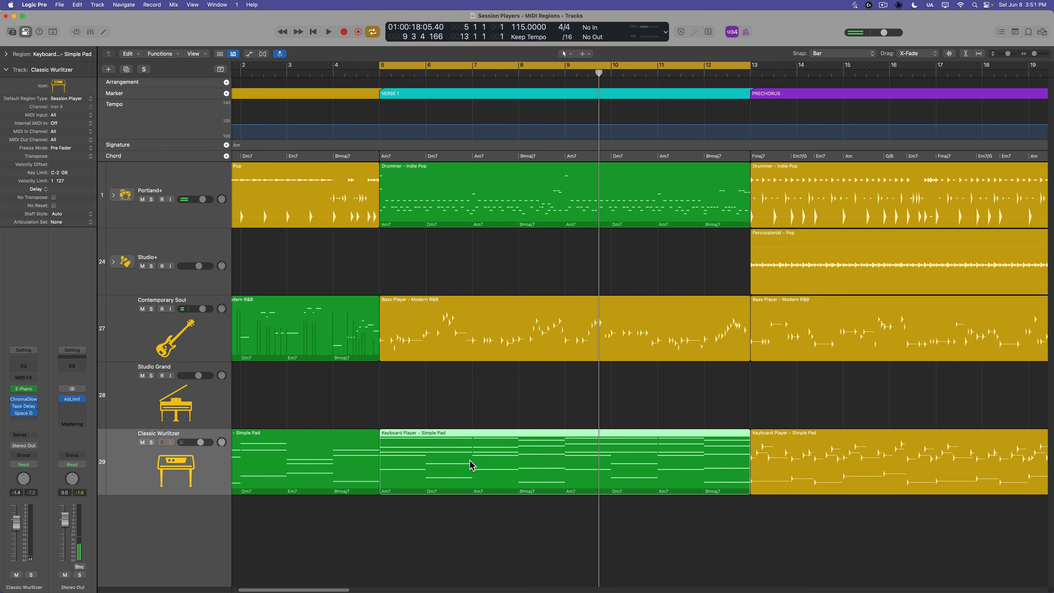
Step: Open the converted Verse 1 keyboard region in the Piano Roll and fit all its notes in view
double_click(467, 467)
key(super+Left)
key(super+Left)
key(super+Left)
key(super+Left)
key(super+Left)
key(super+Left)
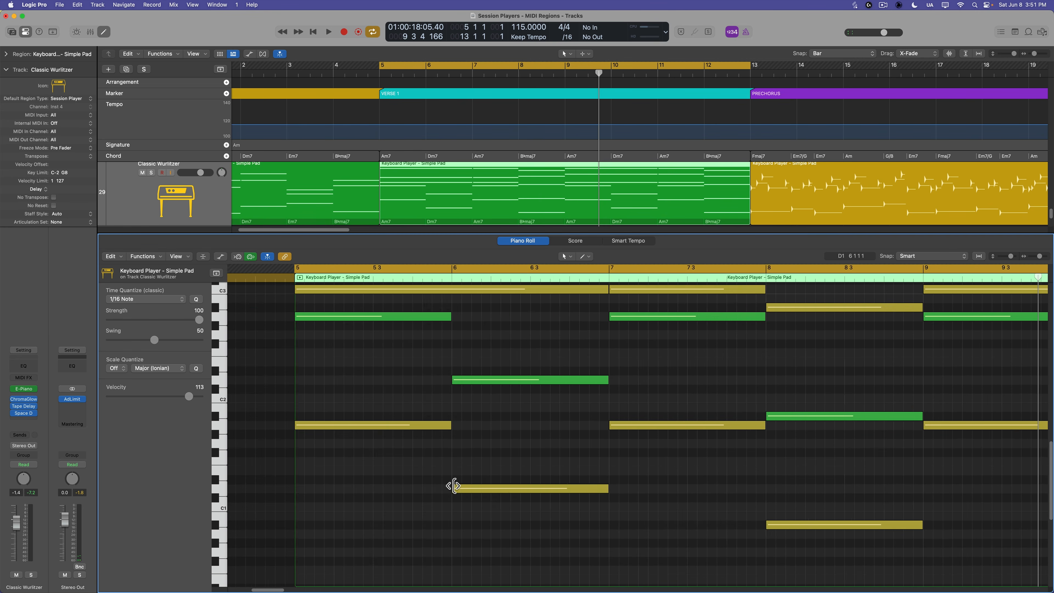
key(super+Up)
key(super+Up)
key(super+Up)
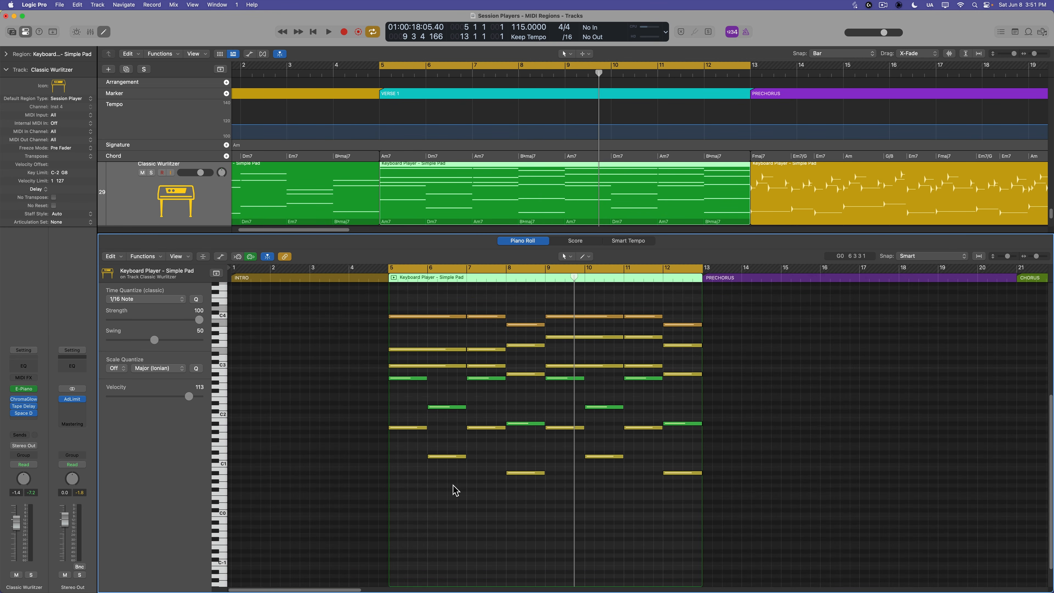
Step: Place the playhead at bar 6, assign the Scissors tool as the Piano Roll's alternate tool and set its snap to Bar
click(428, 281)
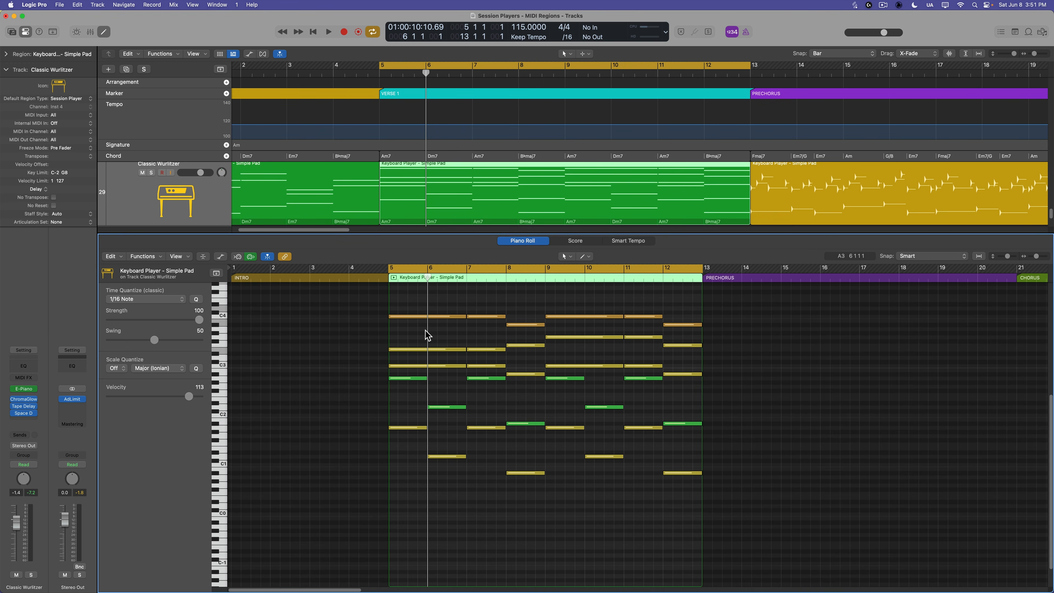
key(super+Right)
key(super+Right)
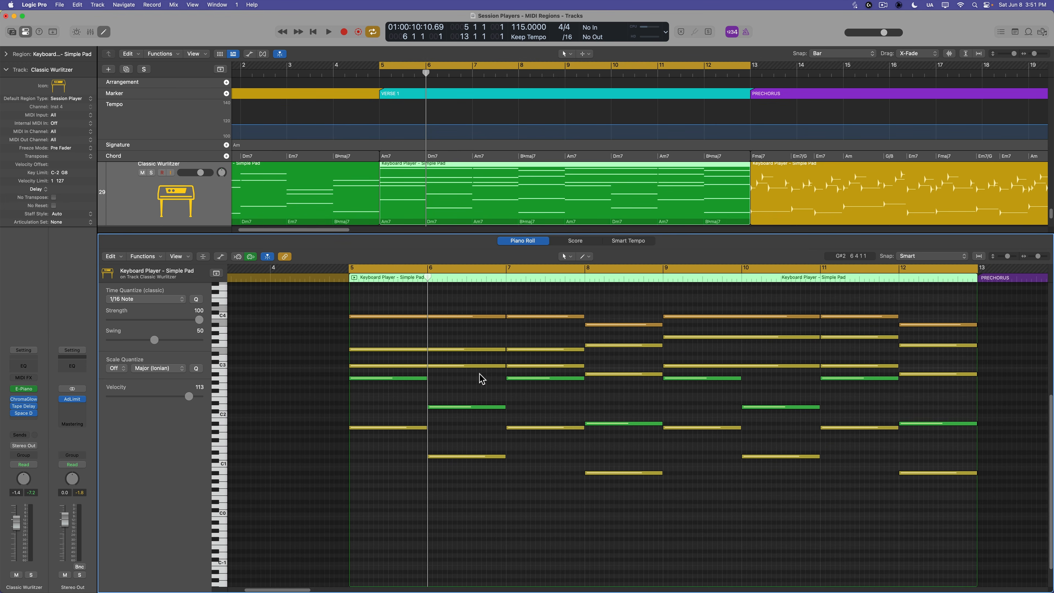
key(super+Down)
key(super+Down)
key(super+Down)
key(super+Down)
key(super+Down)
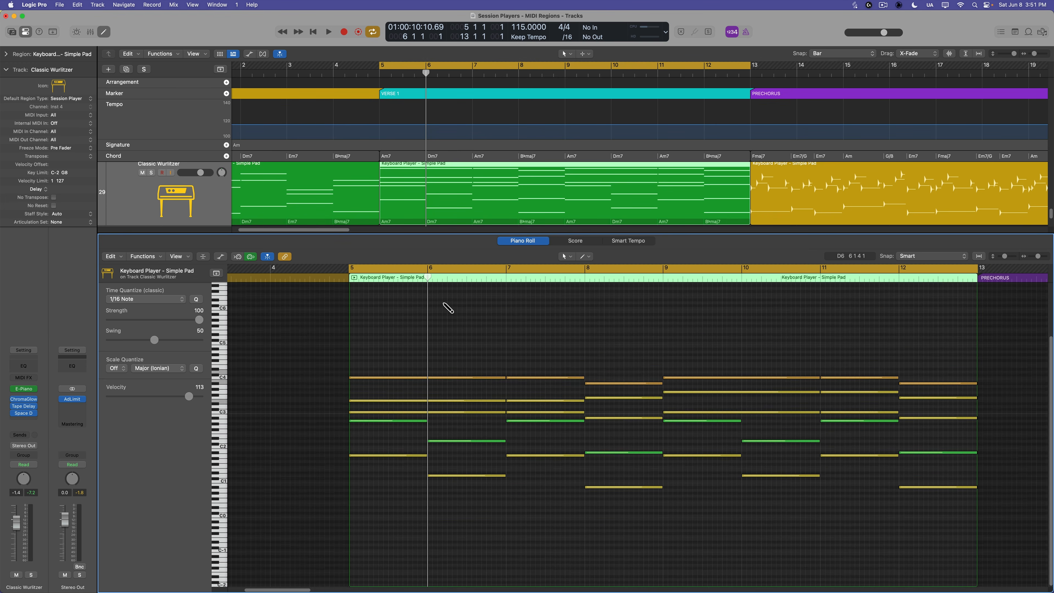
key(super+Up)
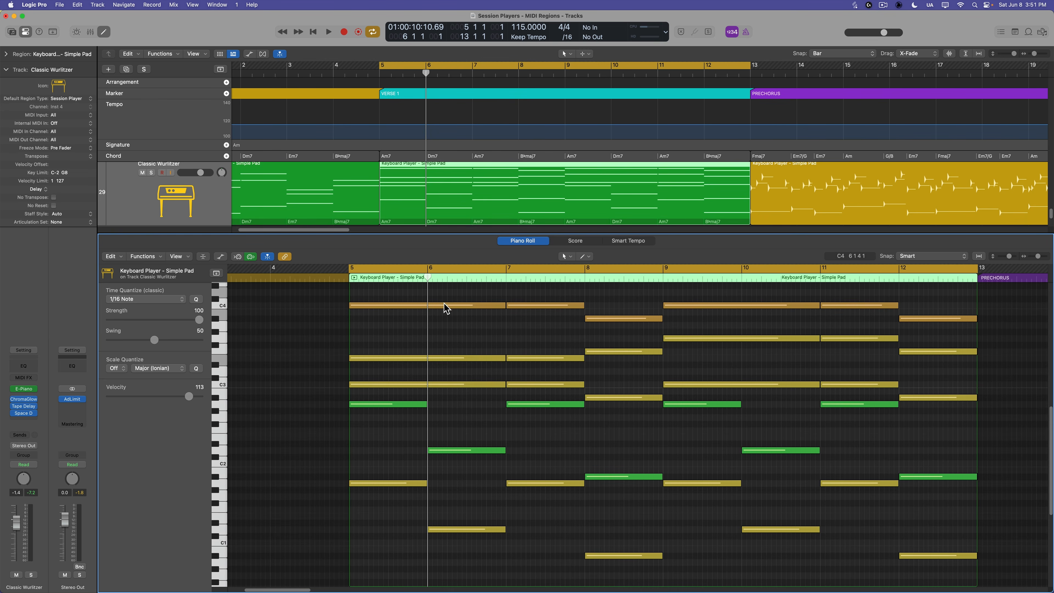
click(591, 261)
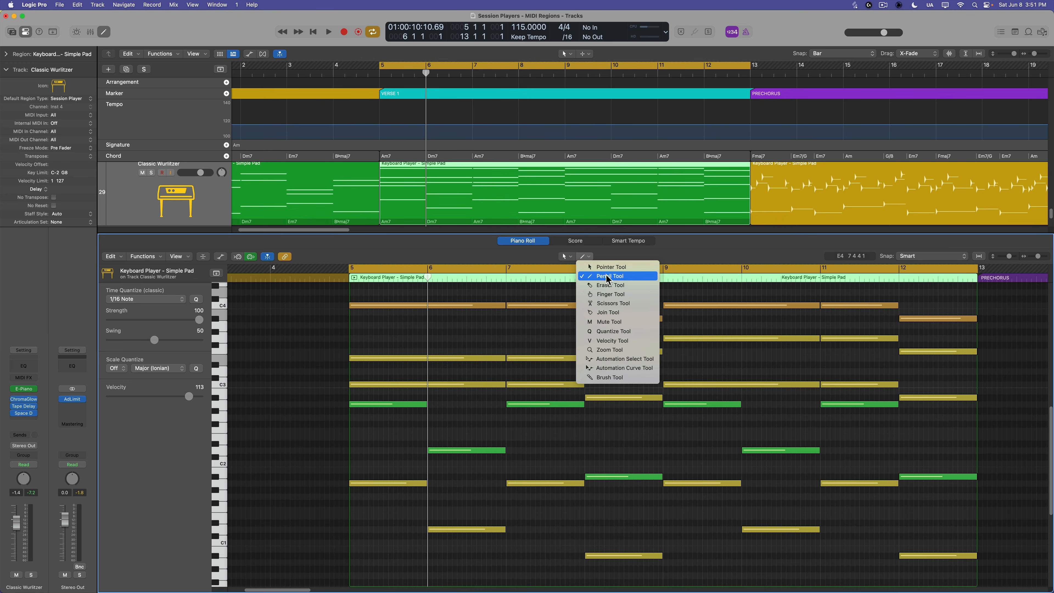
click(598, 308)
click(933, 256)
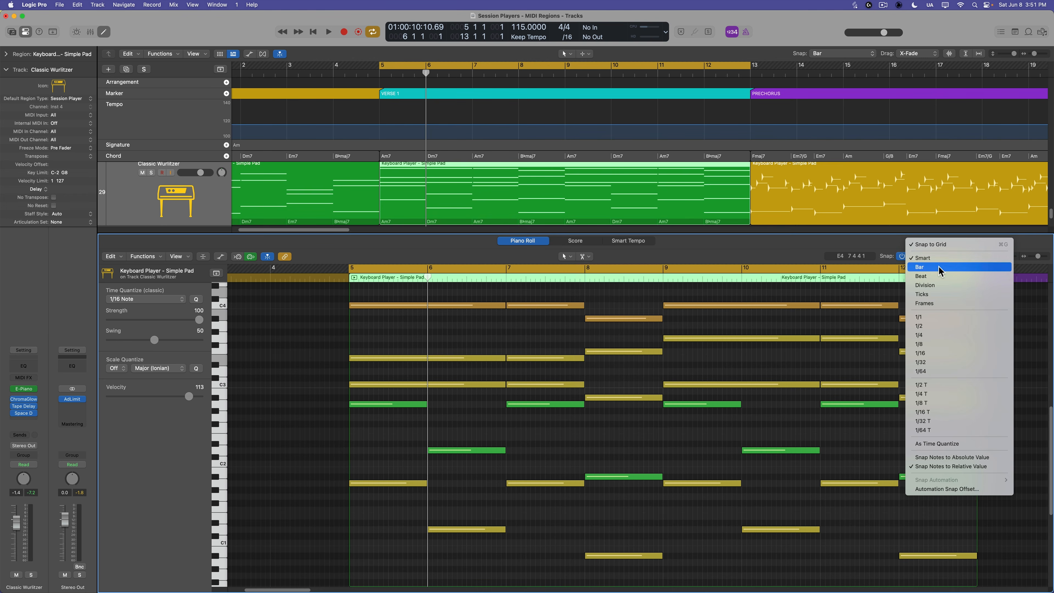
click(921, 267)
Step: Split the three long upper chord notes at bar 6 and at bar 10 of the Verse 1 keyboard region
drag(476, 291, 468, 395)
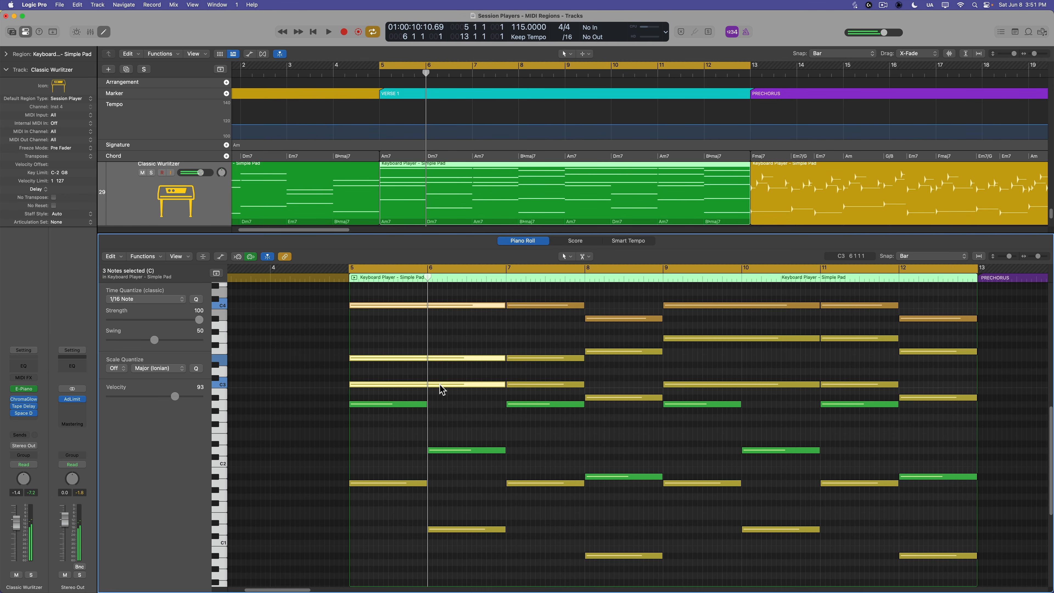
click(428, 384)
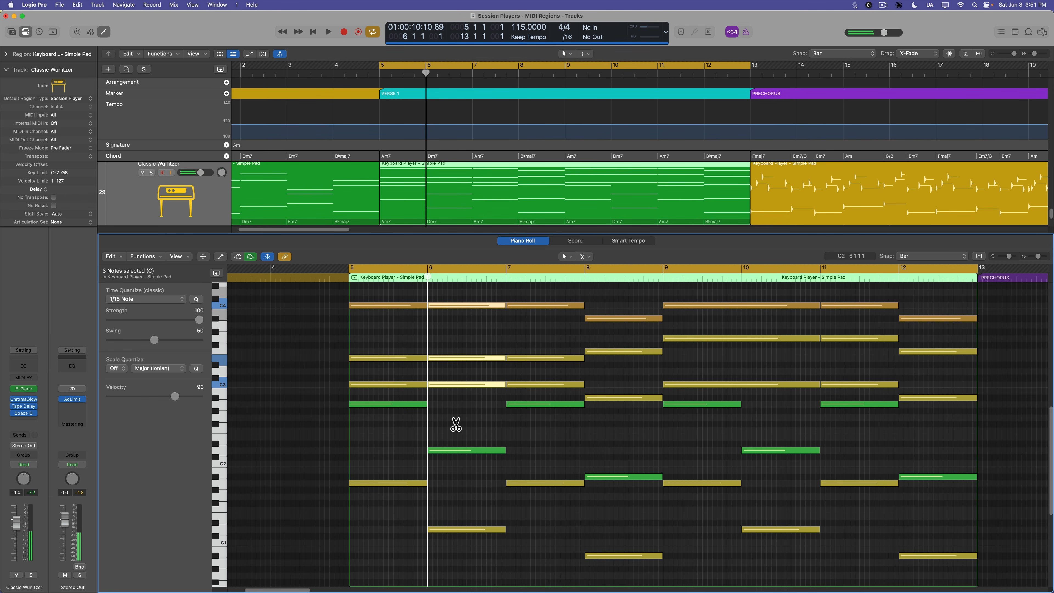
drag(781, 293, 766, 380)
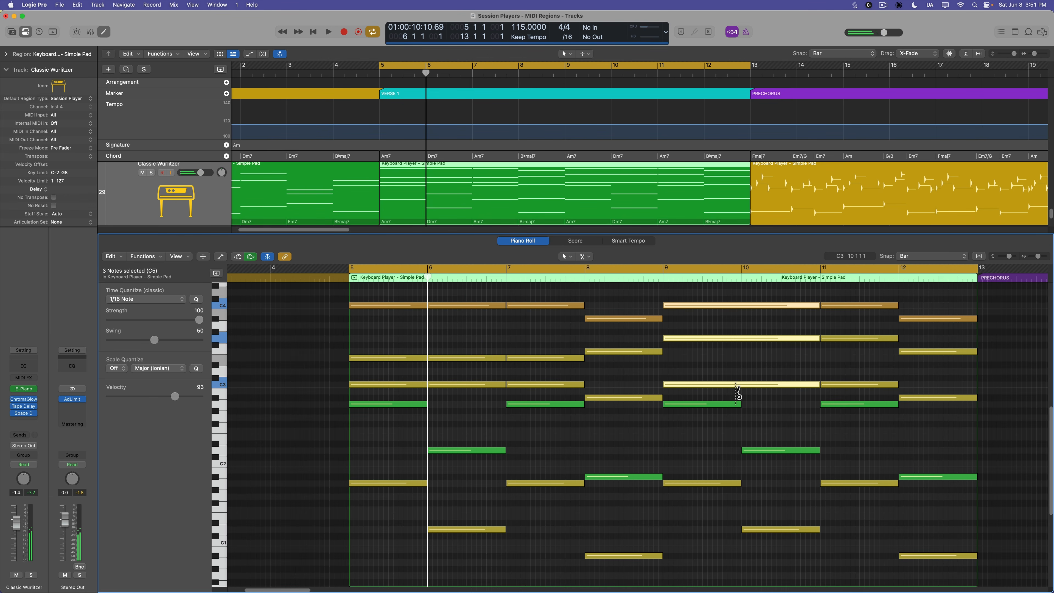
click(742, 384)
Step: Lower the E3 note in bar 6 by two semitones to D3
click(491, 421)
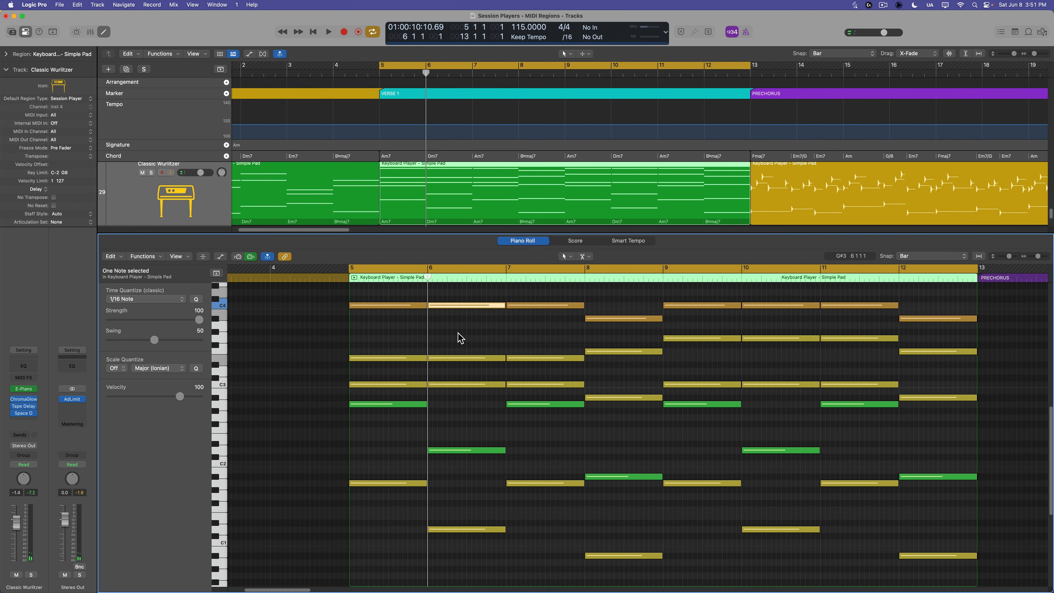
key(Down)
key(Down)
key(Up)
key(Up)
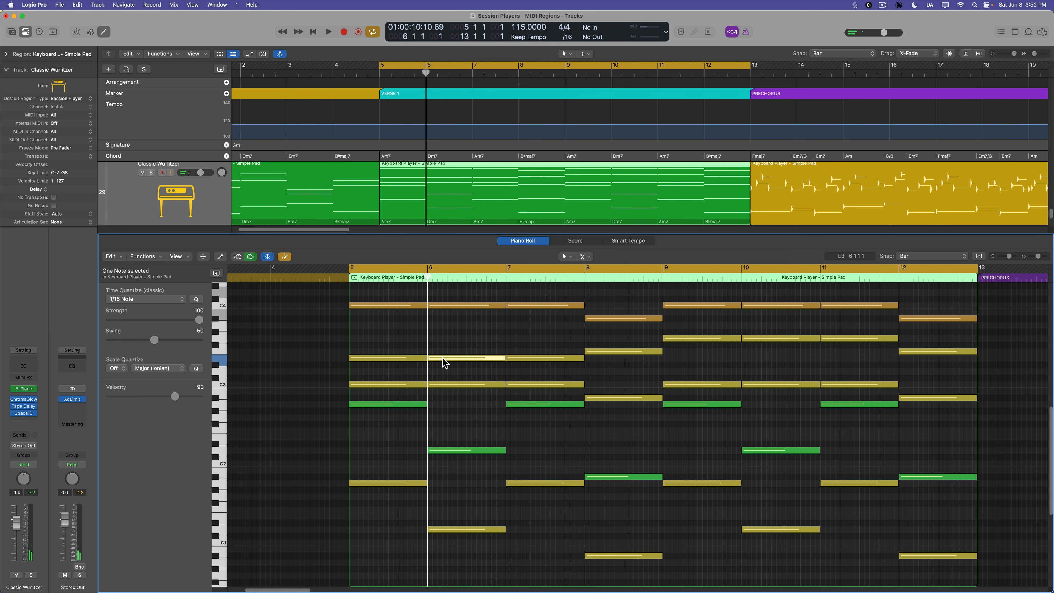
key(alt+Down)
key(alt+Down)
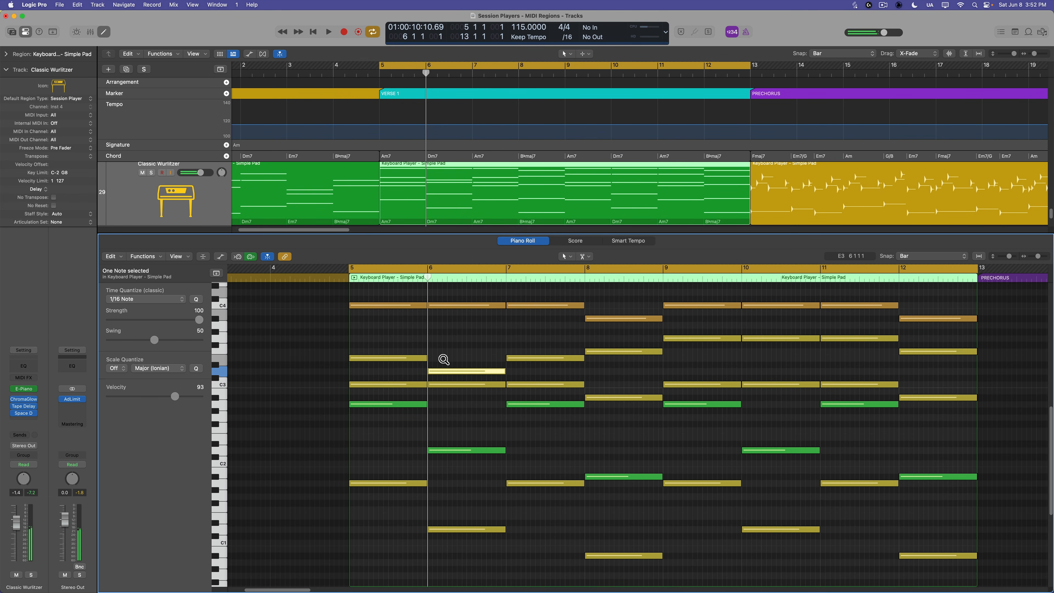
Step: Lower the top C4 note in bar 6 by three semitones to A3
click(447, 305)
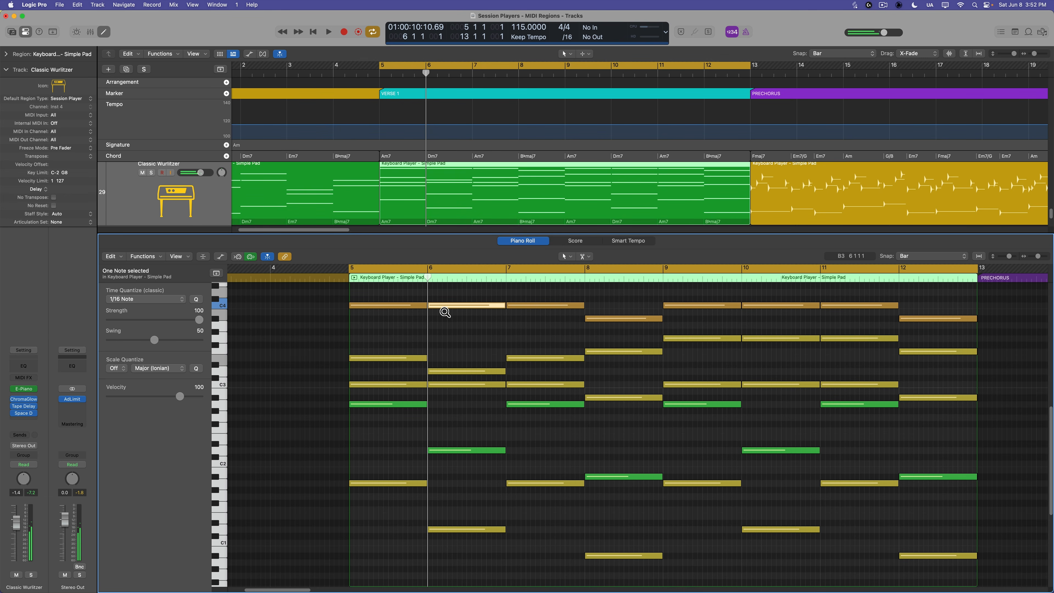
key(alt+Down)
key(alt+Down)
key(alt+Down)
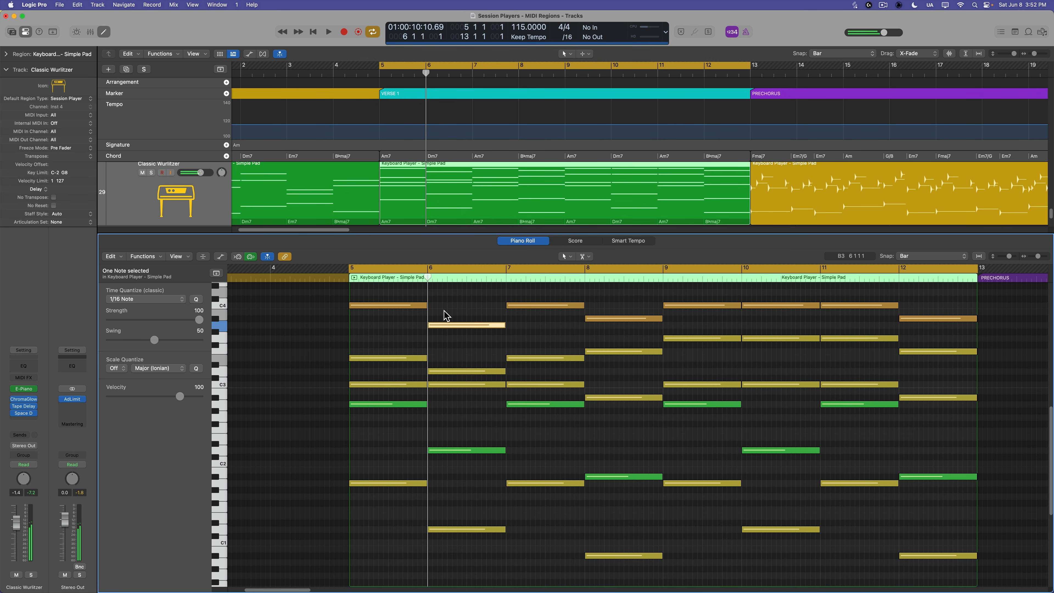
Step: Move the playhead to bar 10 and lower the top C4 note there by three semitones to A3
click(615, 80)
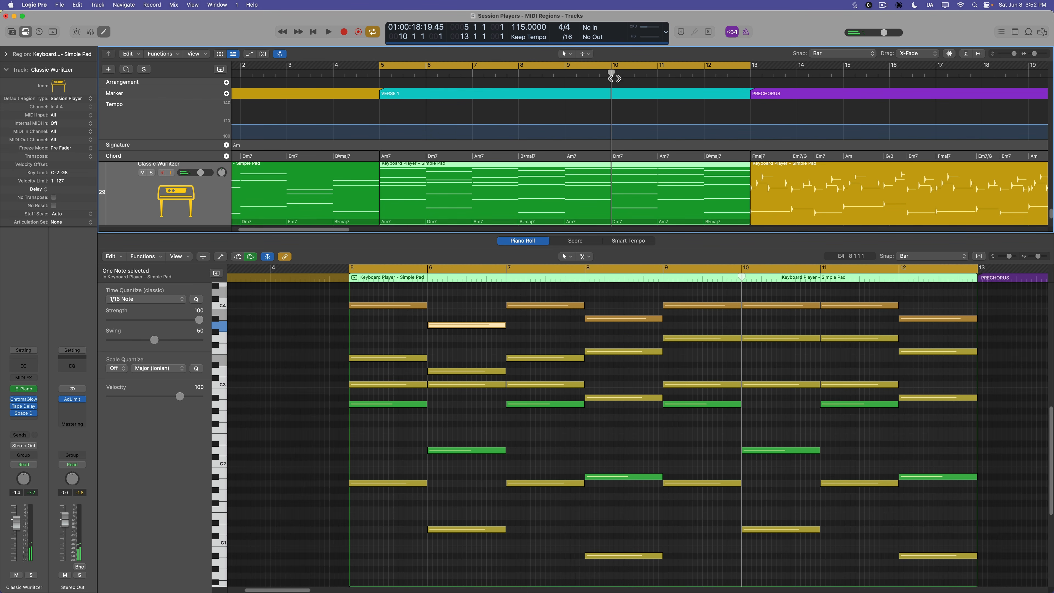
click(788, 306)
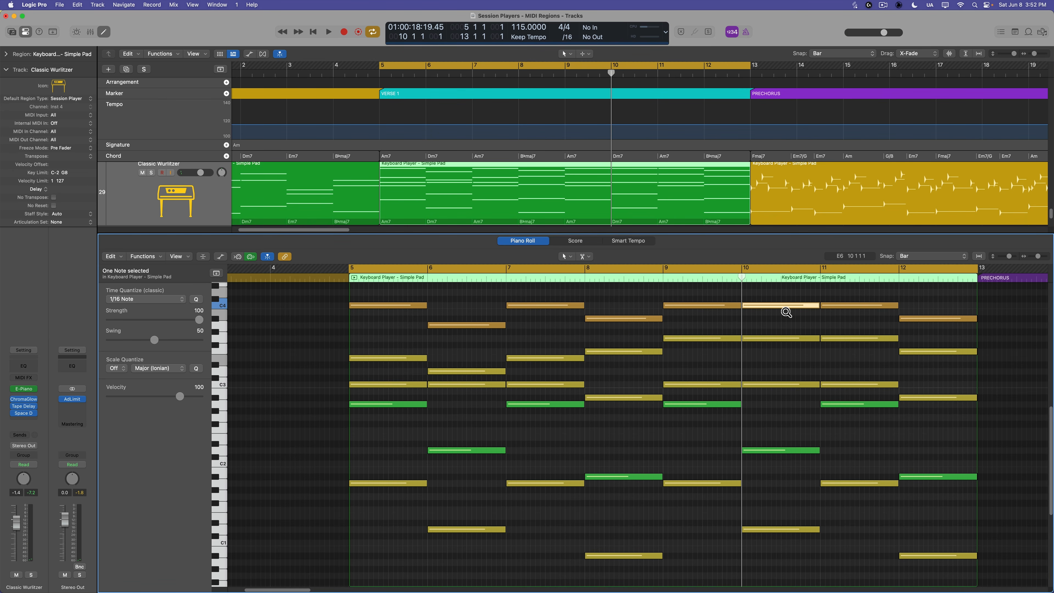
key(alt+Down)
key(alt+Down)
key(alt+Down)
Step: Lower the G3 note in bar 10 by five semitones to D3
click(769, 339)
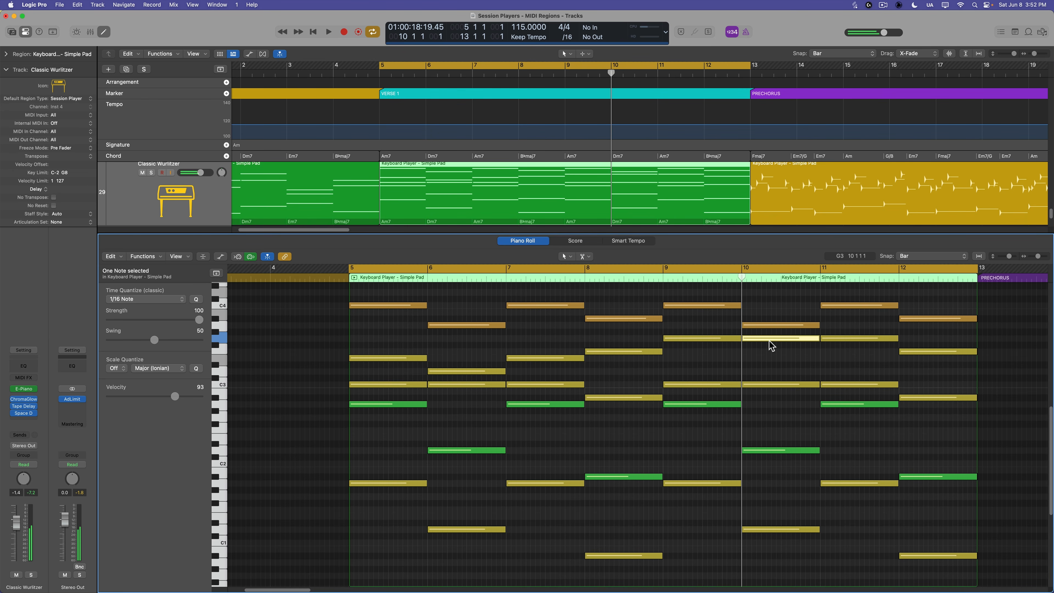
key(alt+Down)
key(alt+Down)
key(alt+Down)
key(alt+Down)
key(alt+Down)
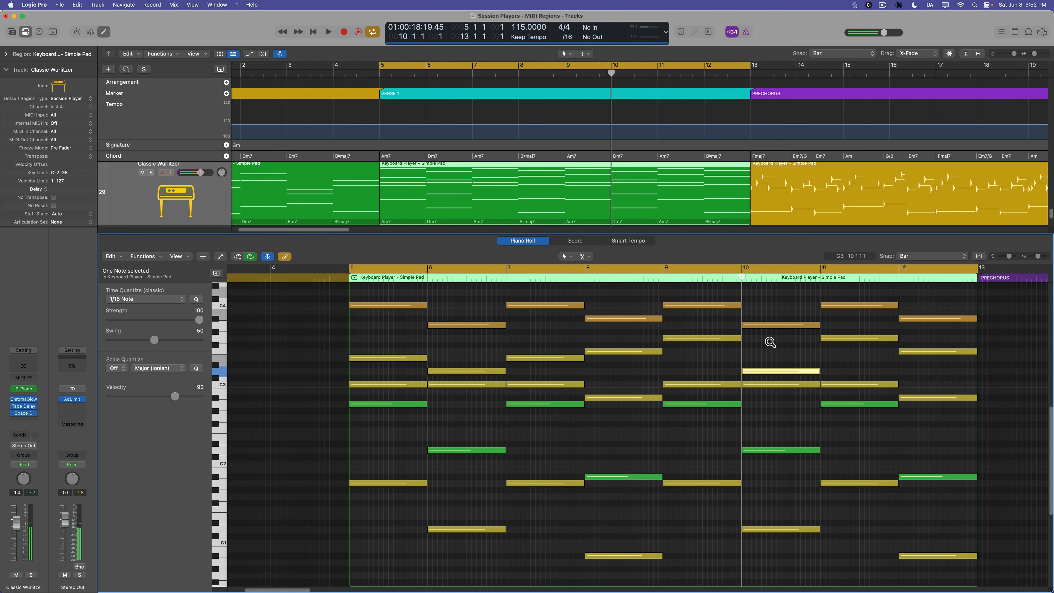
Step: Raise the C3 notes in bars 6 and 10 together by five semitones to F3
click(758, 385)
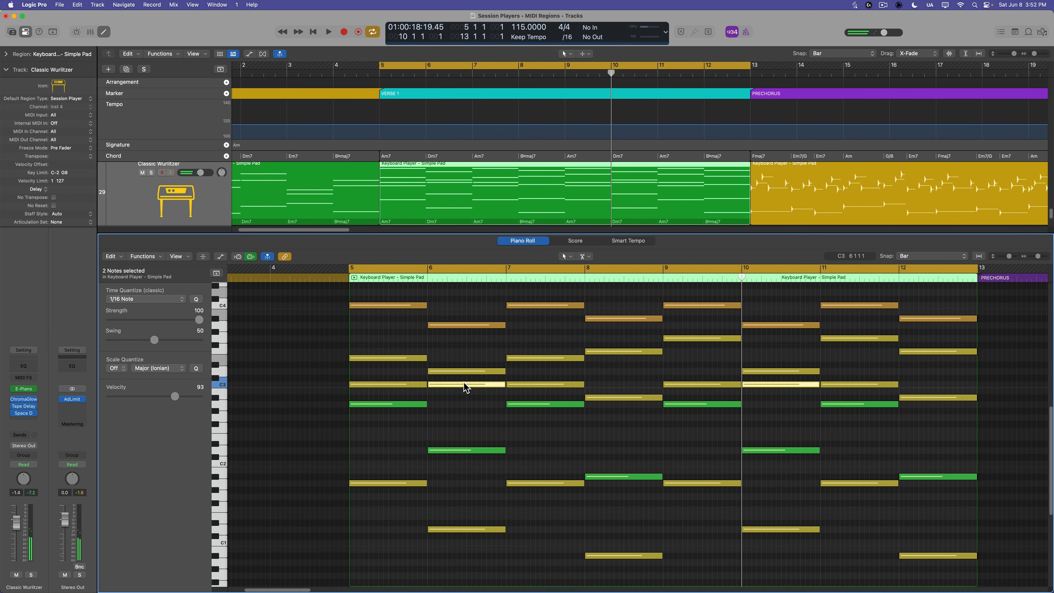
key(alt+Up)
key(alt+Up)
key(alt+Up)
key(alt+Up)
key(alt+Up)
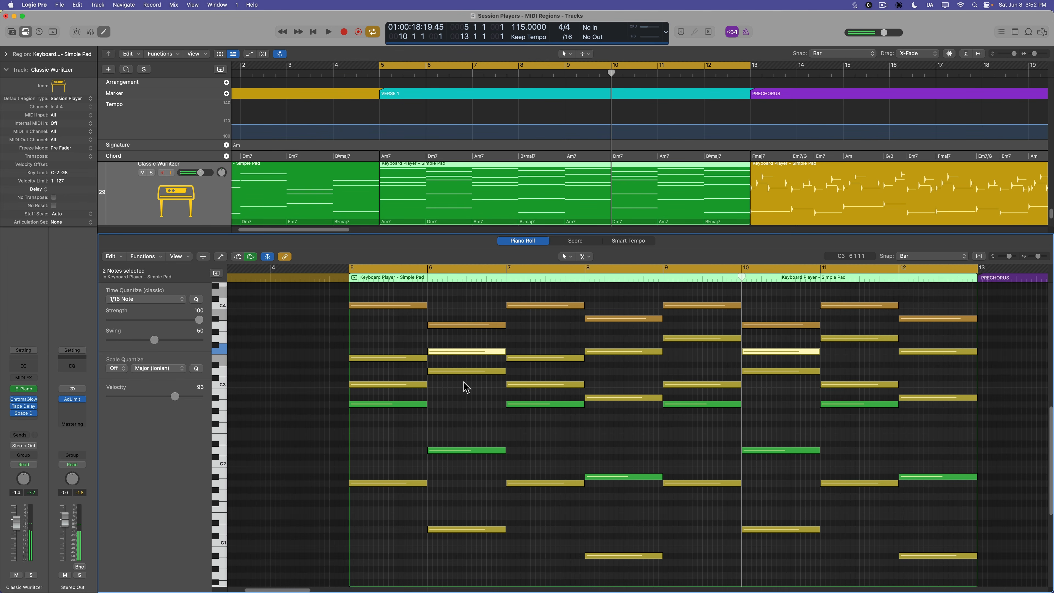
click(444, 367)
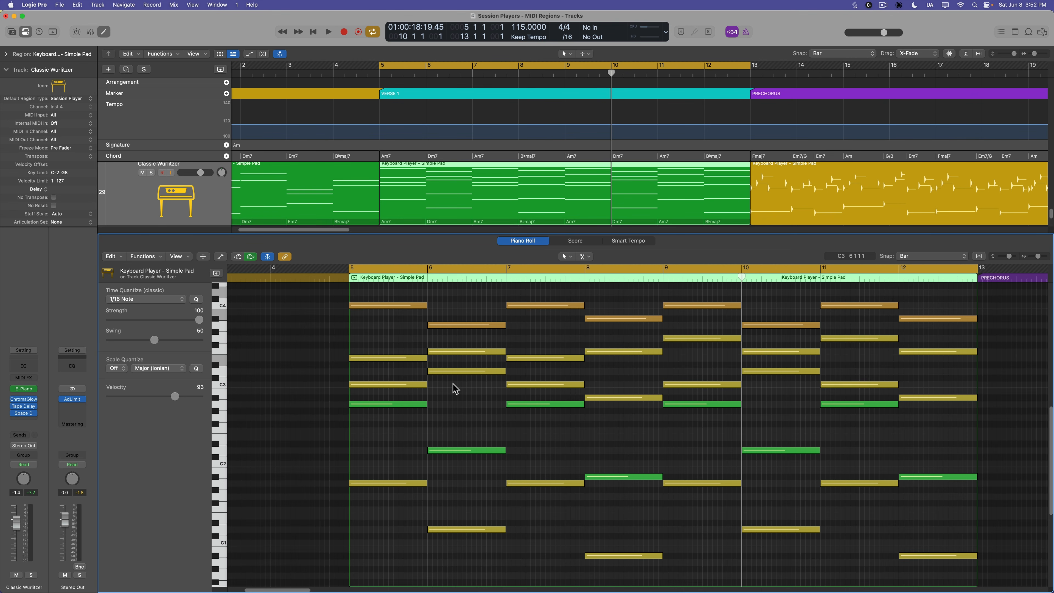
Step: Lower the D3 notes in bars 6 and 10 together by two semitones to C3 and deselect them
click(451, 370)
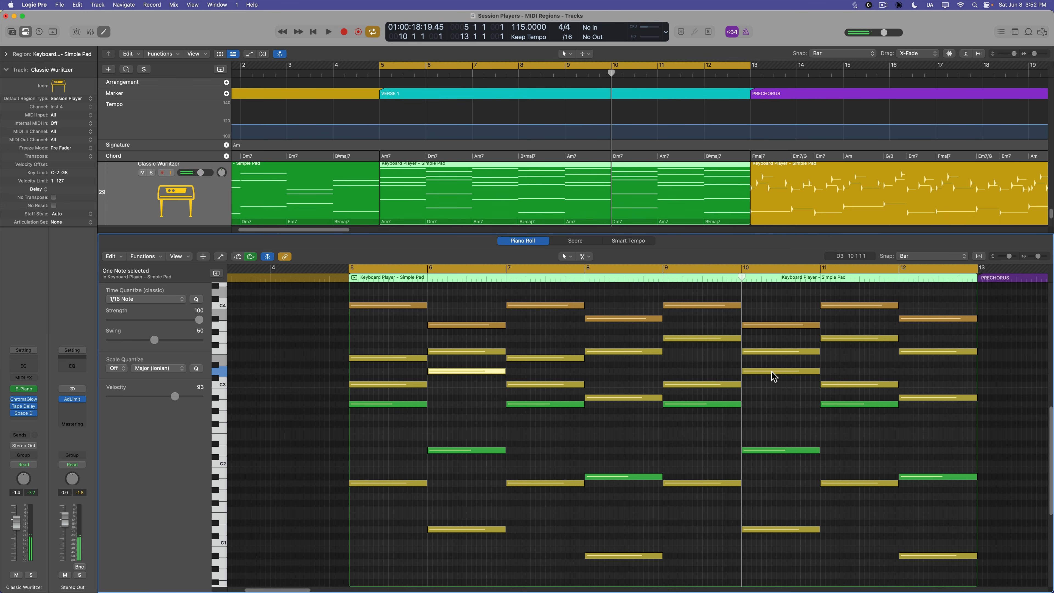
key(alt+Down)
key(alt+Down)
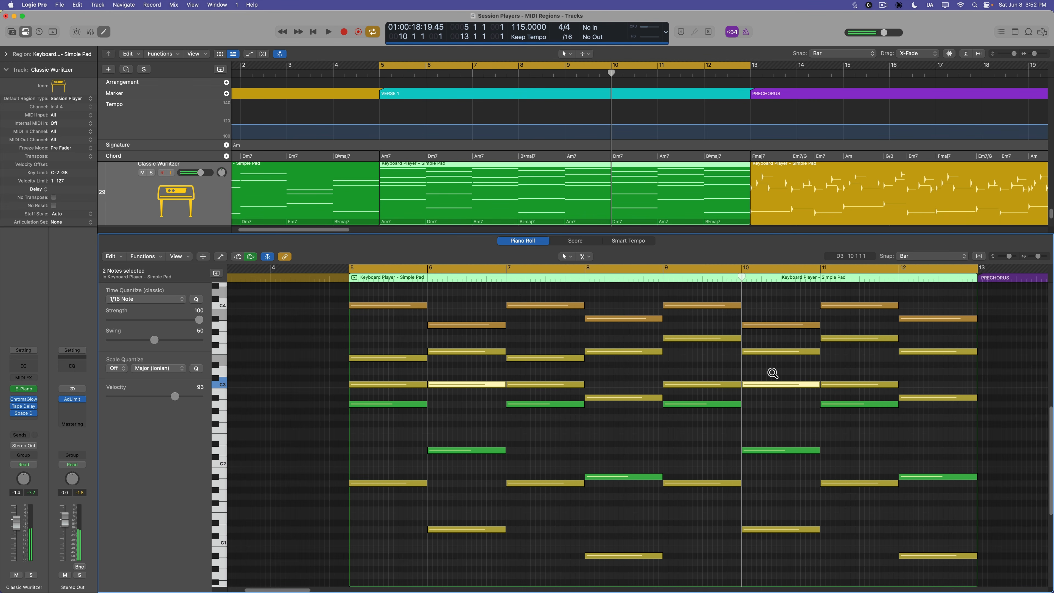
click(776, 406)
Step: Play the edited Verse 1 keyboard chords, close the Piano Roll and stop playback
key(space)
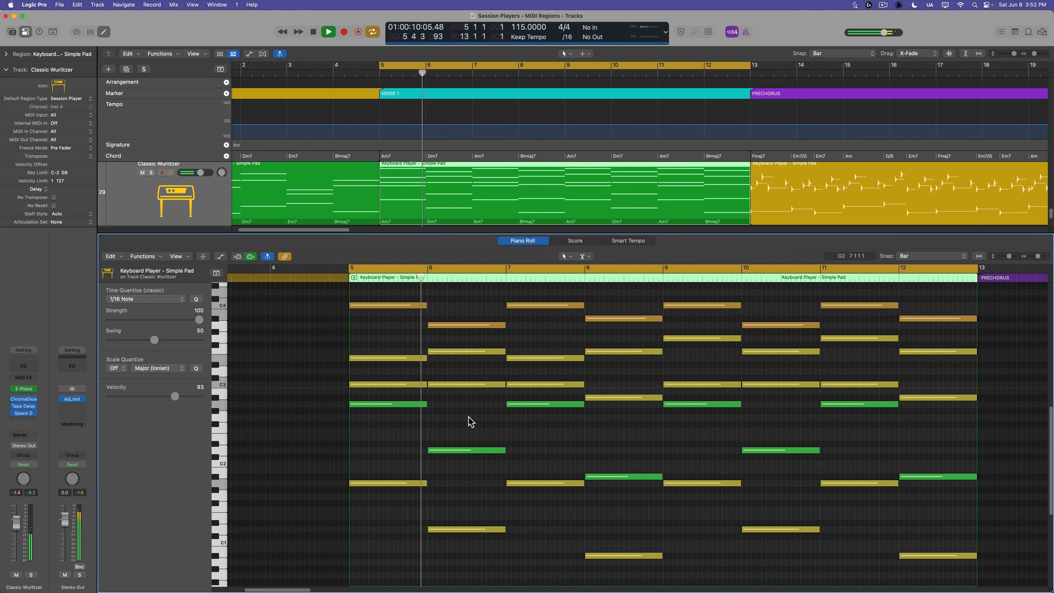
scroll(471, 421, right, 2)
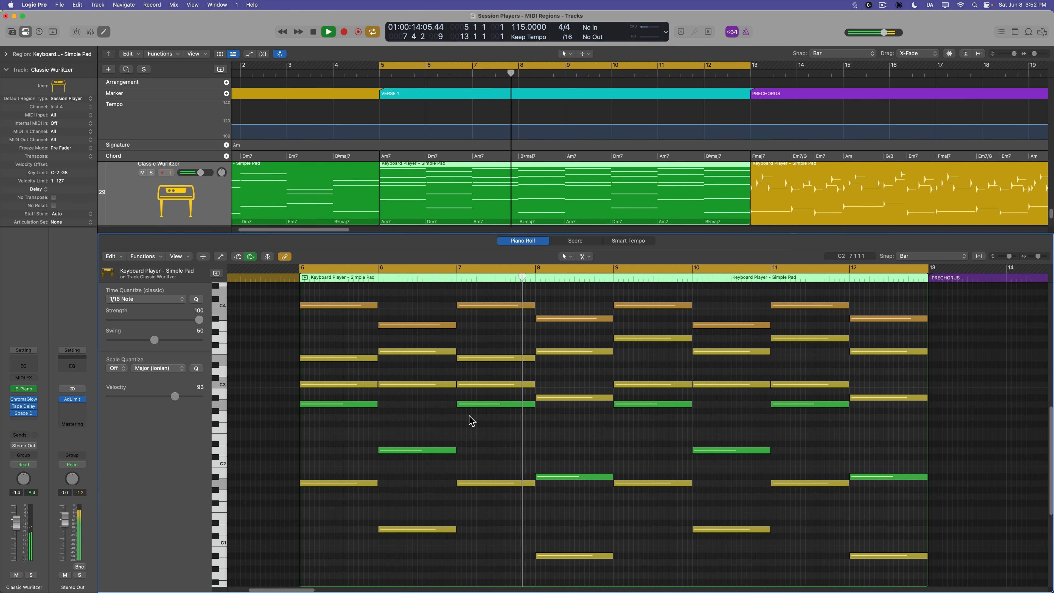
scroll(473, 431, right, 2)
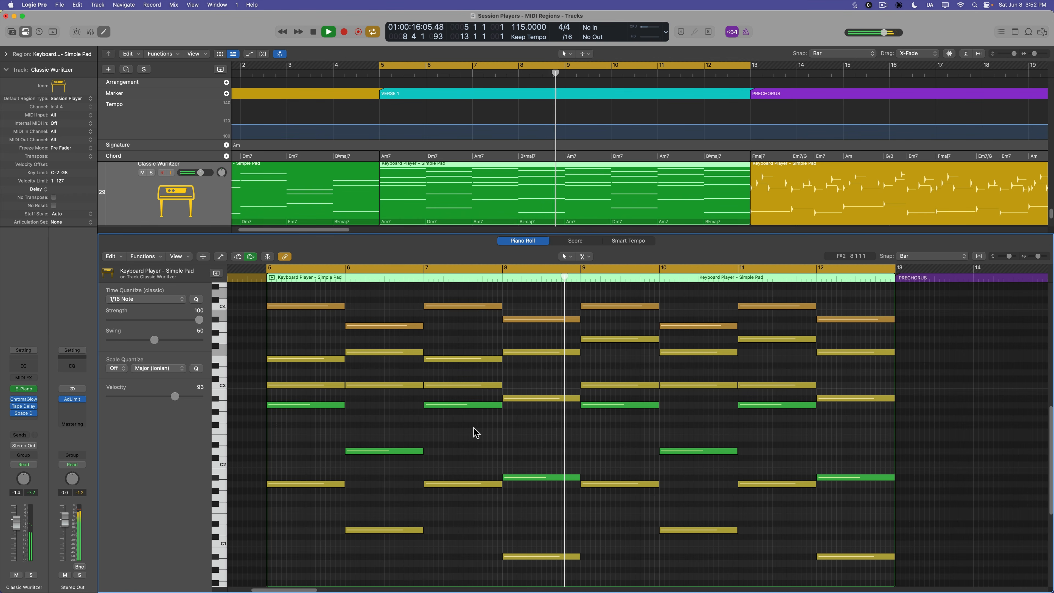
scroll(473, 432, right, 2)
scroll(471, 431, right, 2)
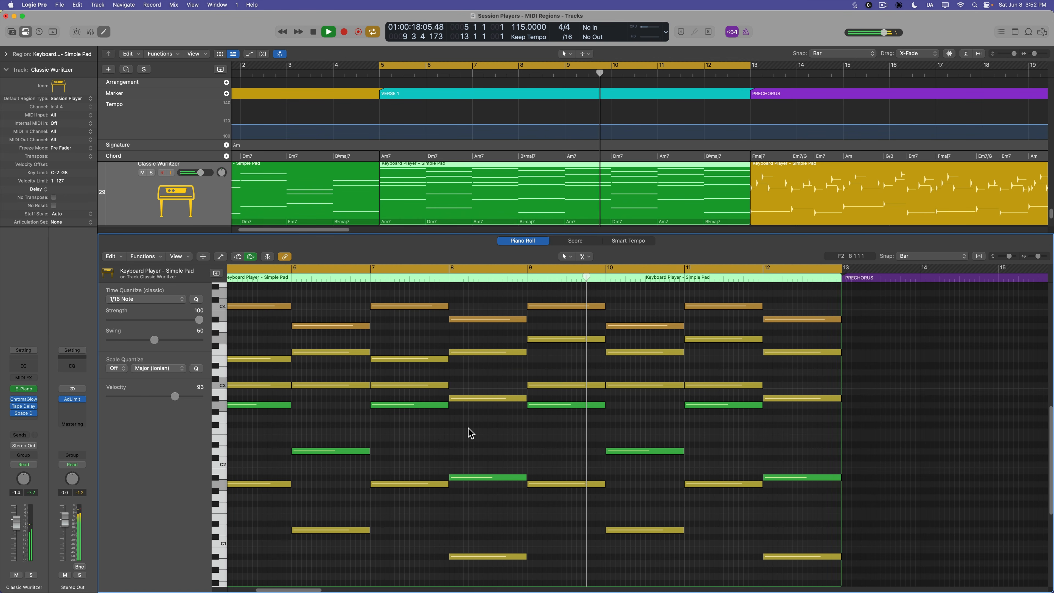
key(e)
click(516, 400)
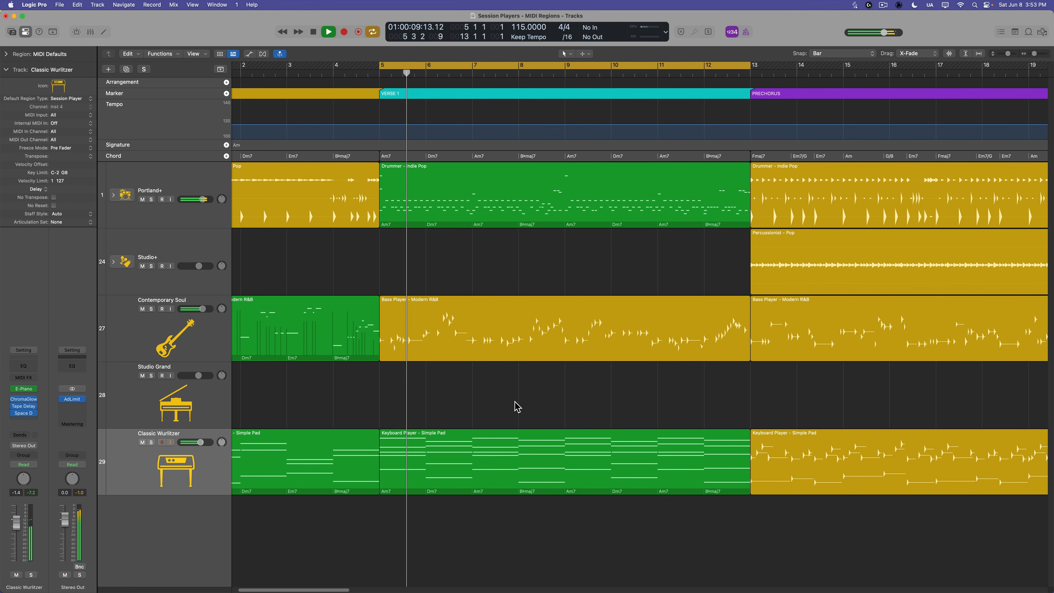
key(space)
Step: Add a software instrument track below Classic Wurlitzer and copy the Verse 1 keyboard region onto it at bar 5
double_click(186, 535)
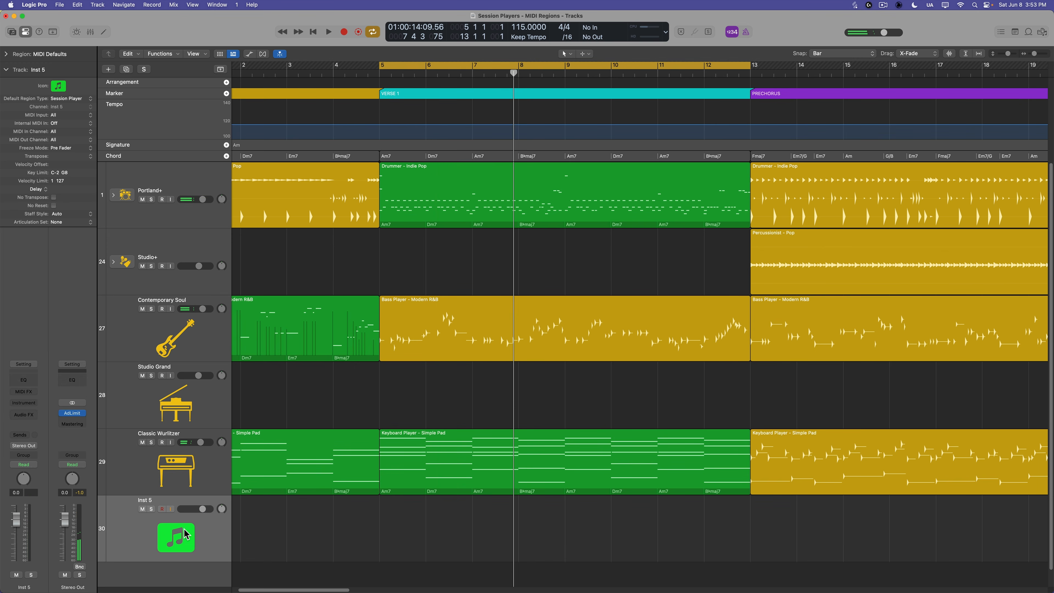
click(429, 483)
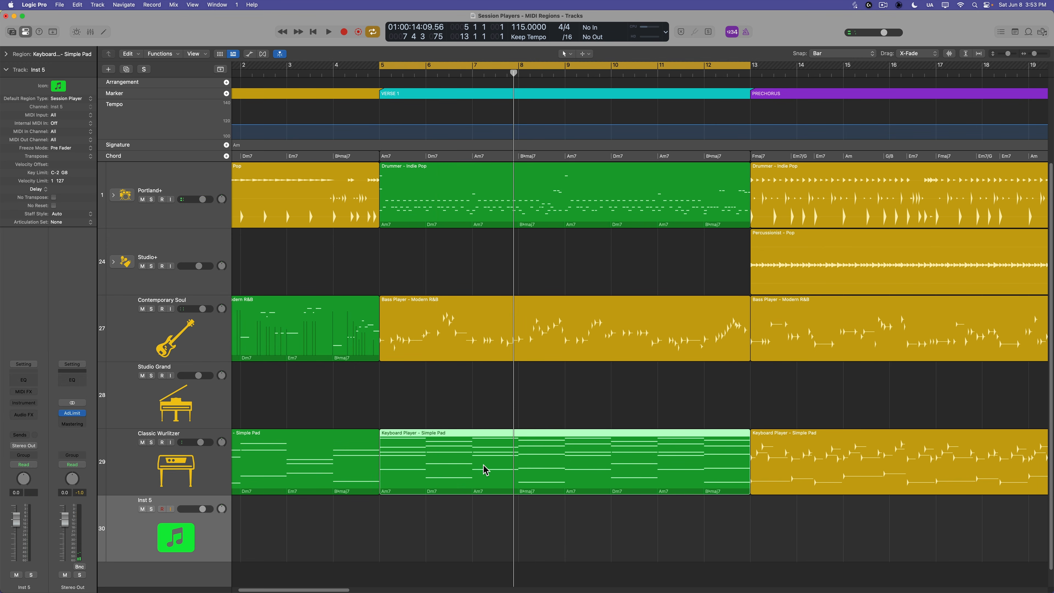
click(561, 333)
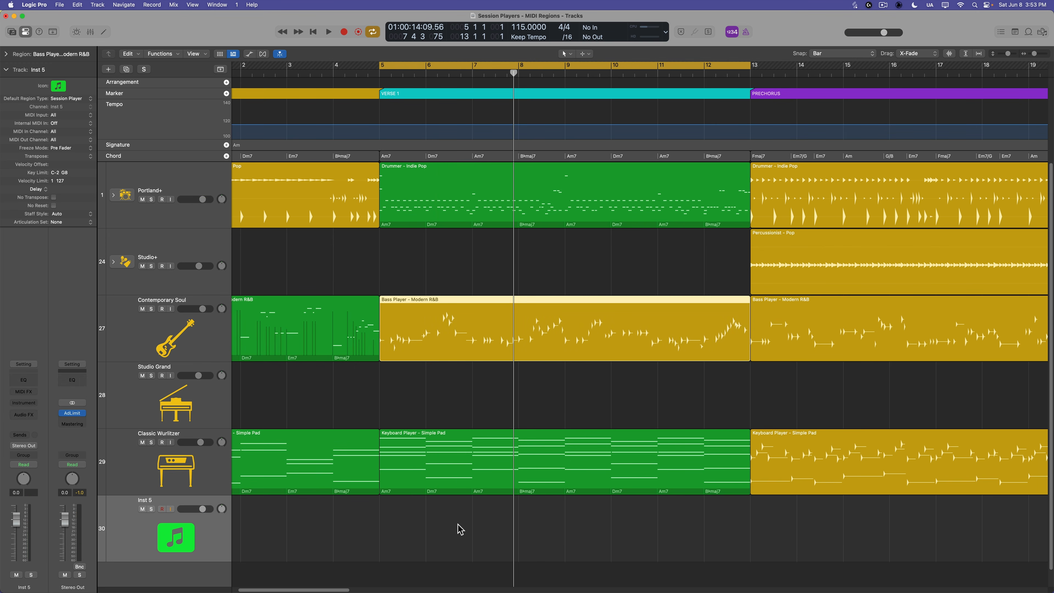
drag(462, 482, 459, 515)
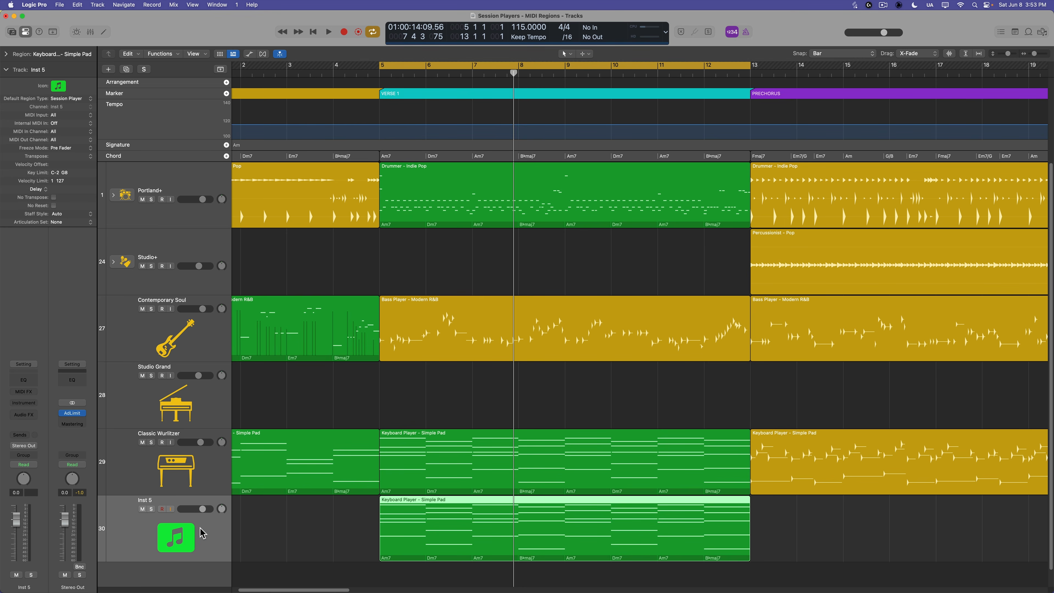
click(309, 534)
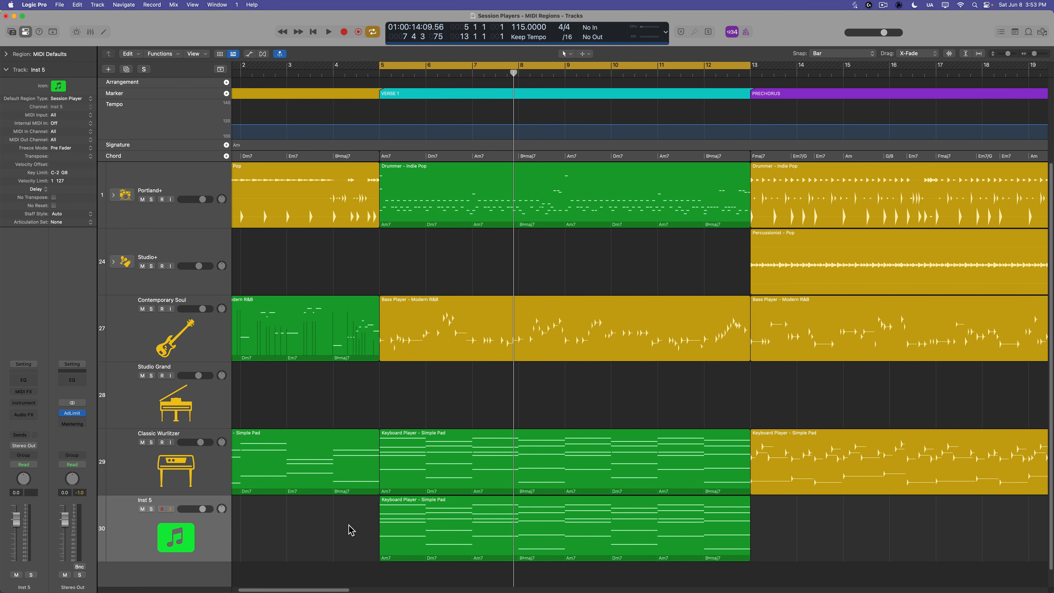
Step: Solo the new instrument track and load the Ghosts sound from DIVINE WAVES - Vol. 2 onto it
click(189, 524)
click(14, 32)
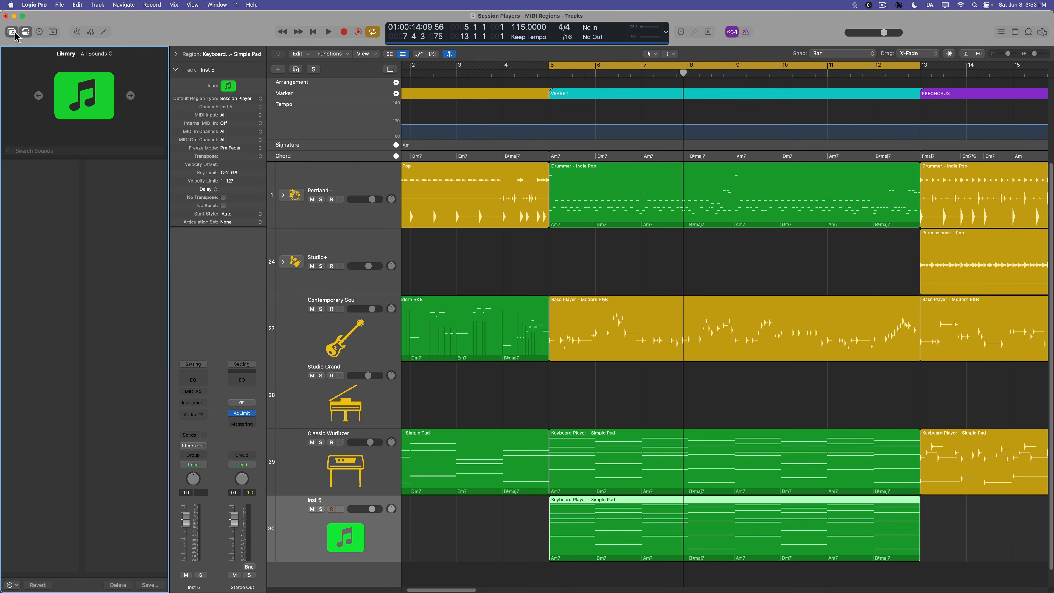
key(s)
click(46, 172)
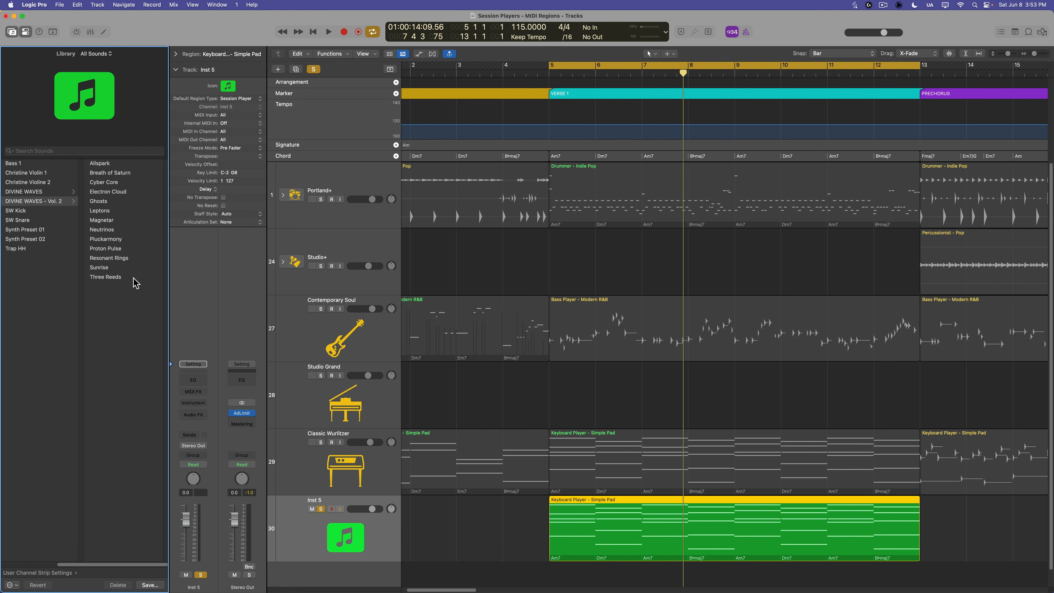
click(109, 201)
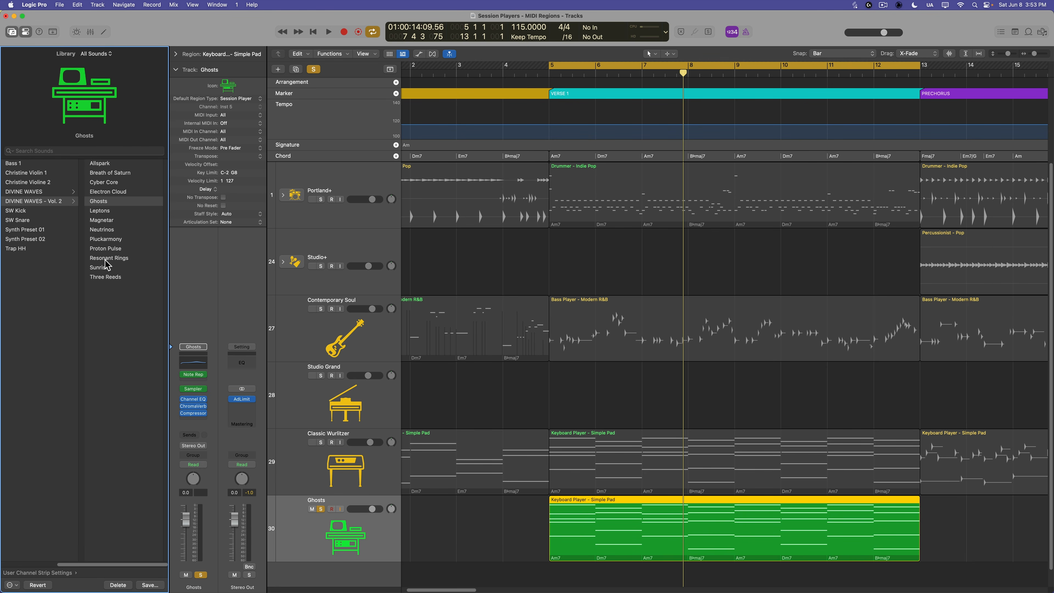
Step: Play the soloed Ghosts part in Verse 1, stop playback and unsolo the track
key(space)
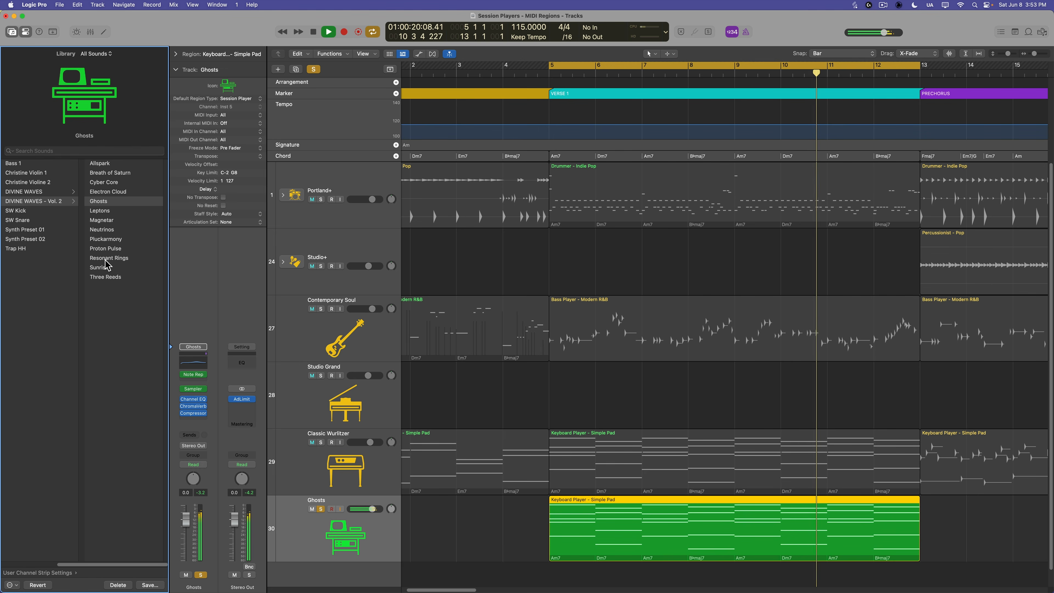
key(space)
click(321, 509)
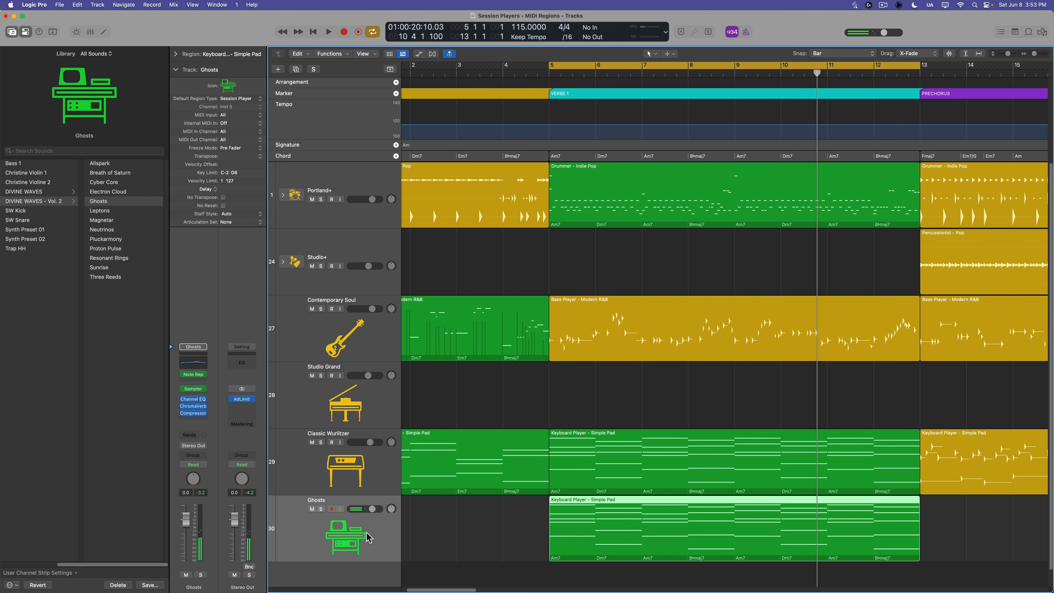
Step: Inspect the Sampler instrument on the Ghosts track and close it
click(660, 450)
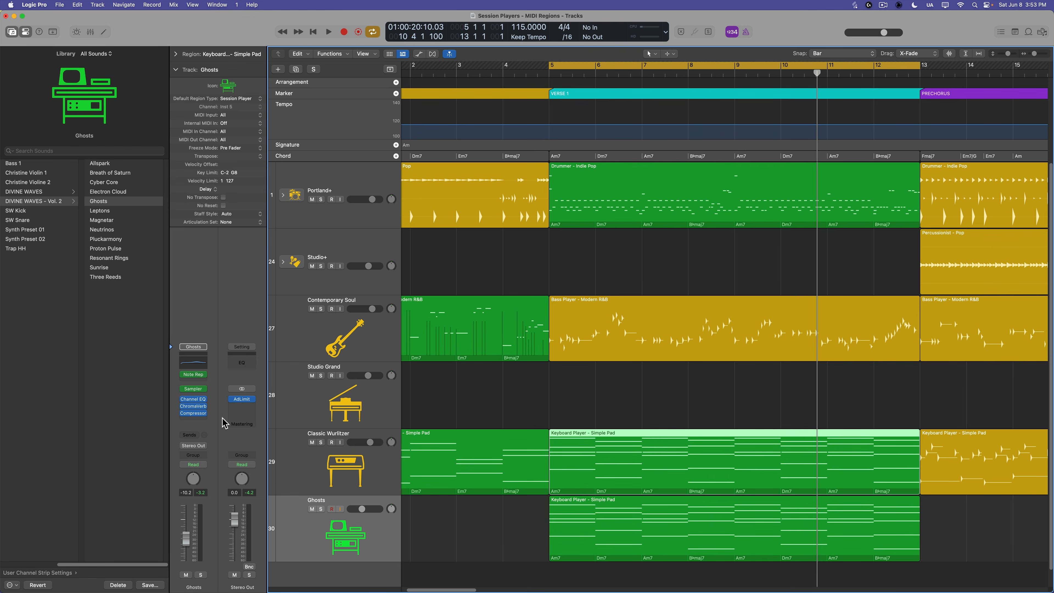
click(194, 389)
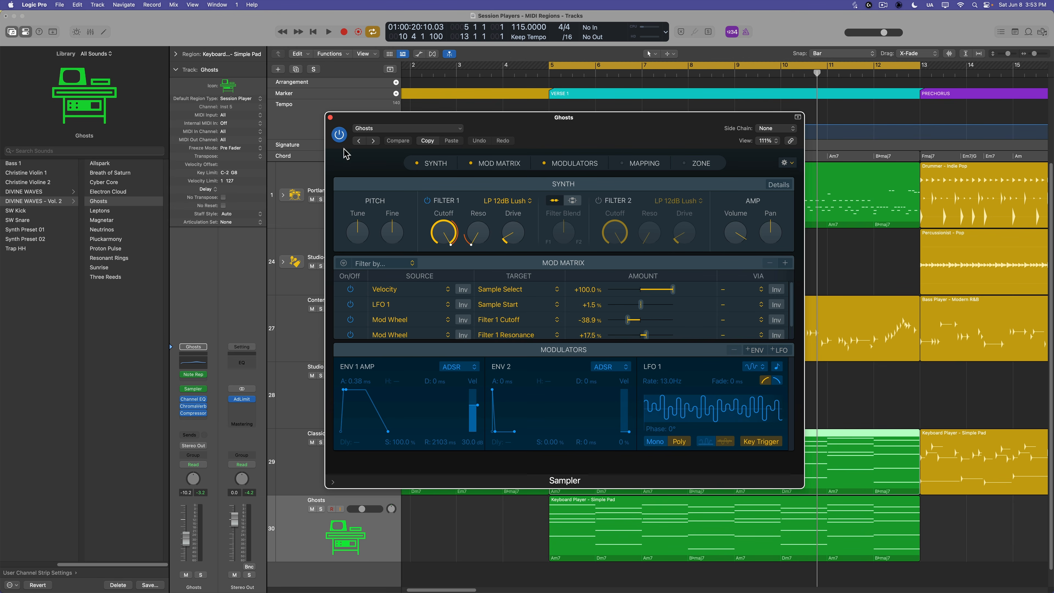
click(330, 118)
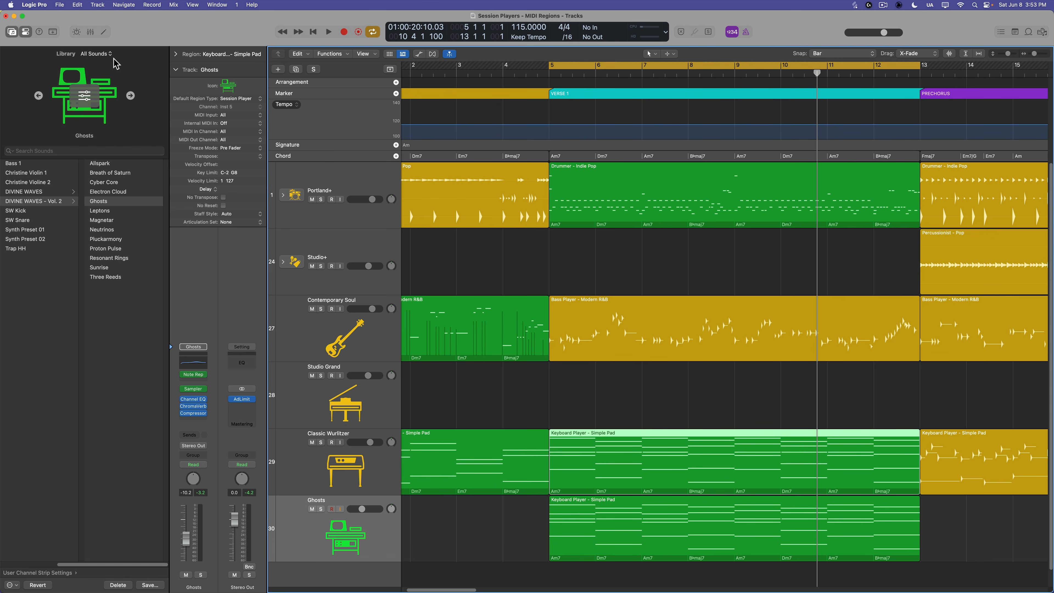
Step: Review which audio data can be copied into the project when saving it as a new file, and cancel
click(60, 5)
click(86, 85)
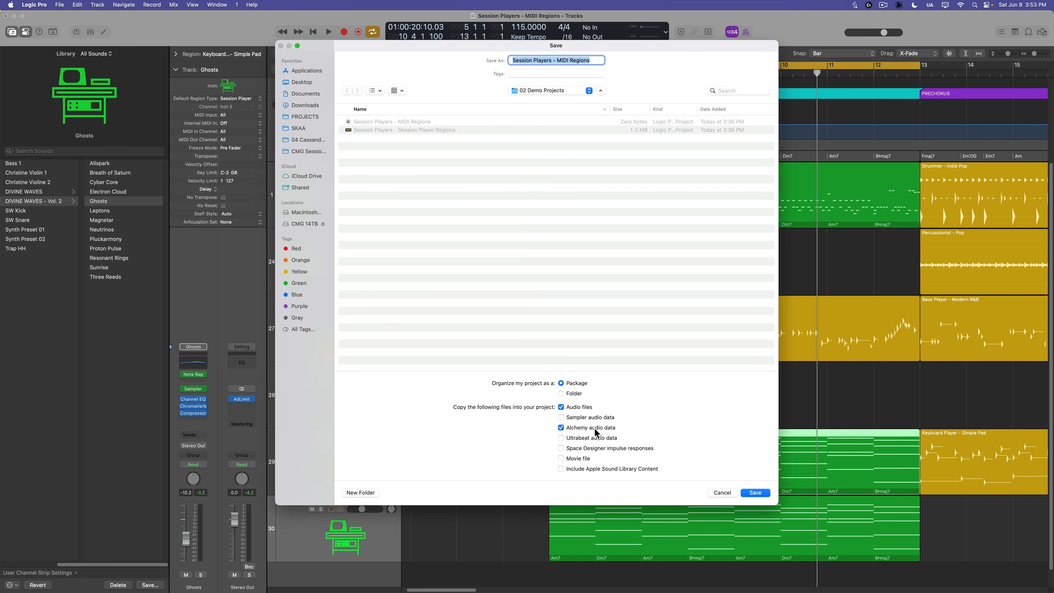
key(Escape)
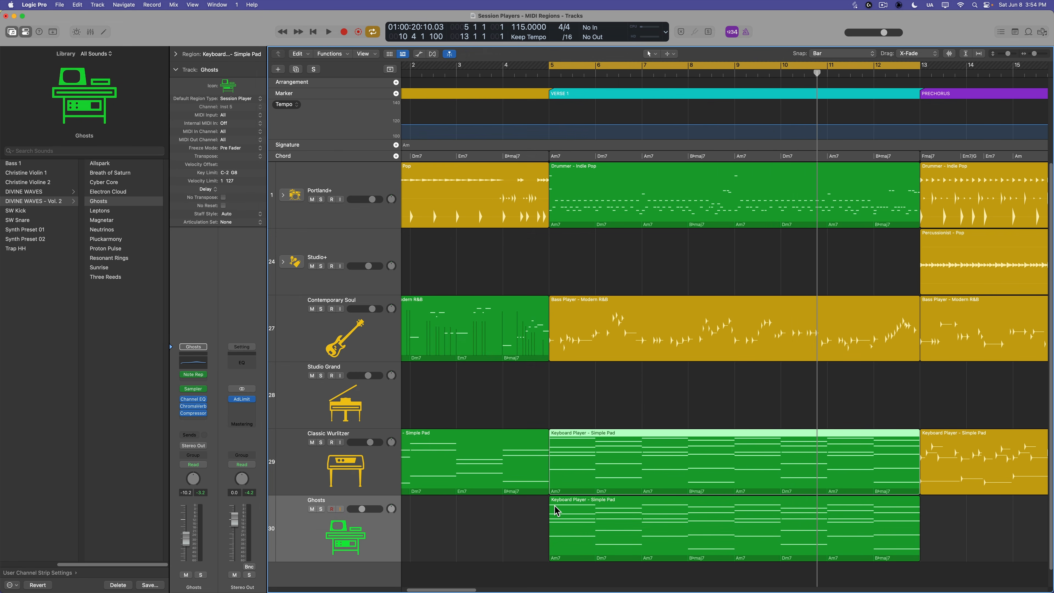
Step: Play the arrangement with the Ghosts part from Verse 1 into the Prechorus with cycling off, hide the Library and stop
click(379, 536)
key(shift+space)
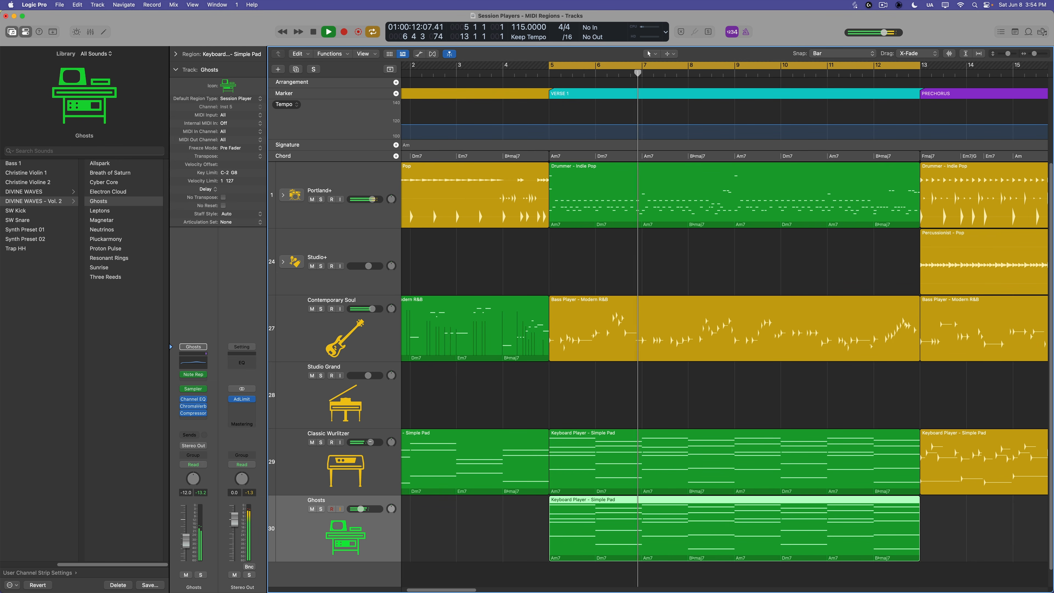
key(c)
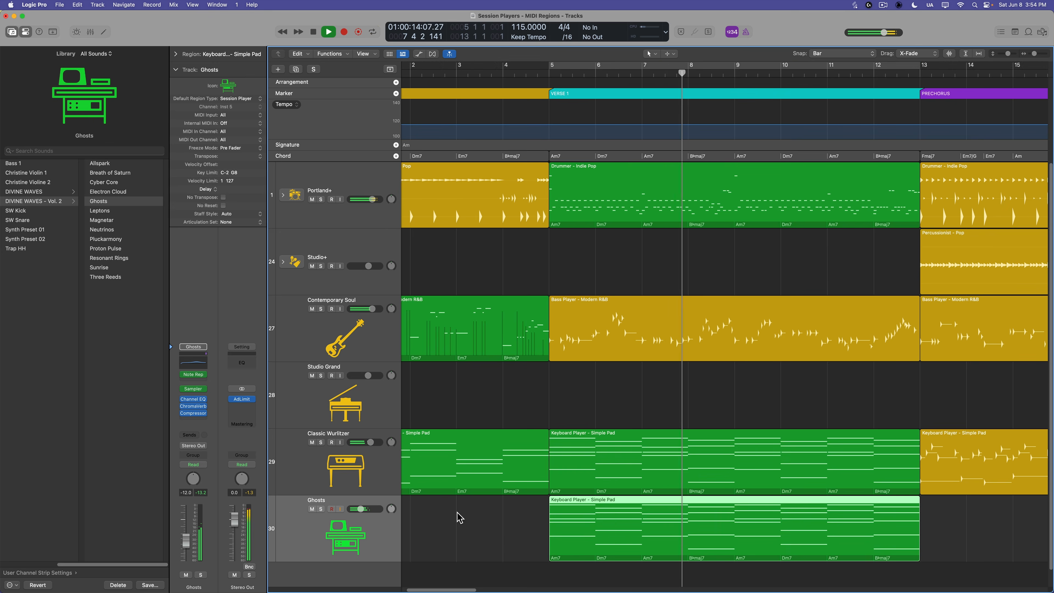
key(super+Left)
key(super+Left)
key(super+Up)
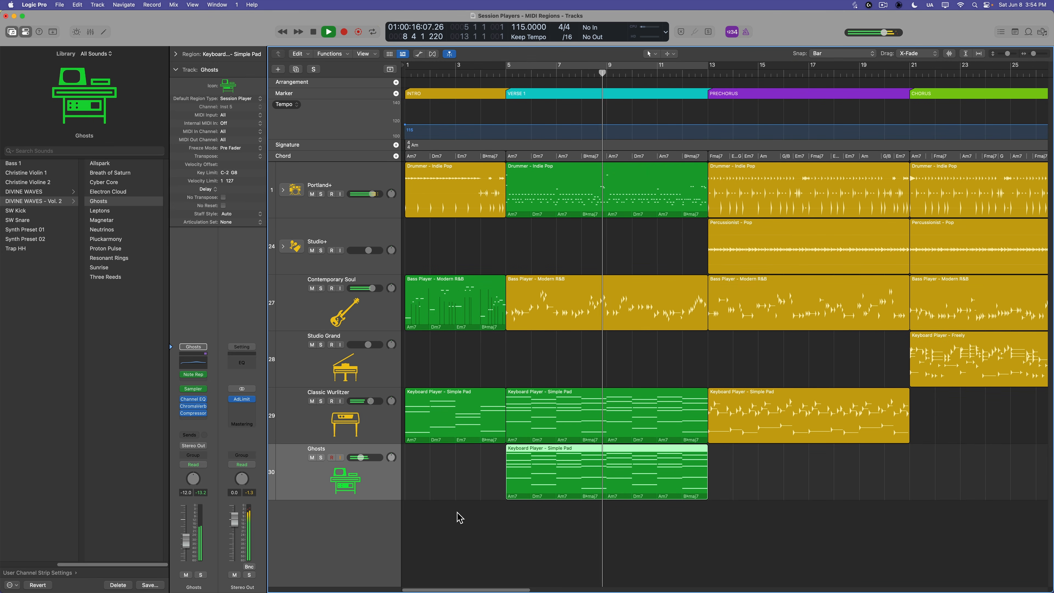
click(12, 32)
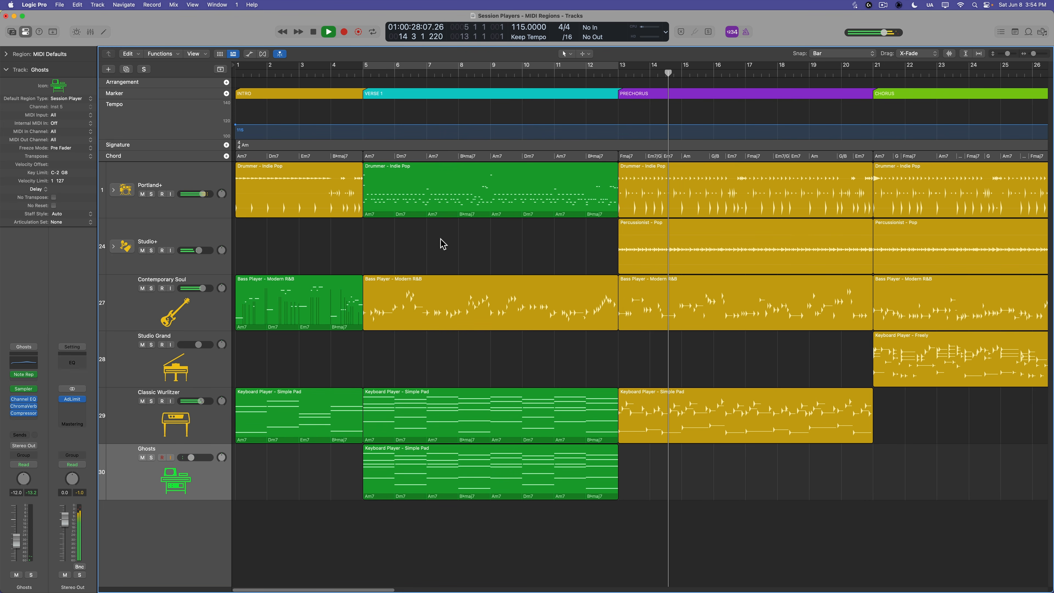
key(space)
Step: Copy the Prechorus Percussionist region on the Studio+ track to bar 5 in Verse 1
click(655, 246)
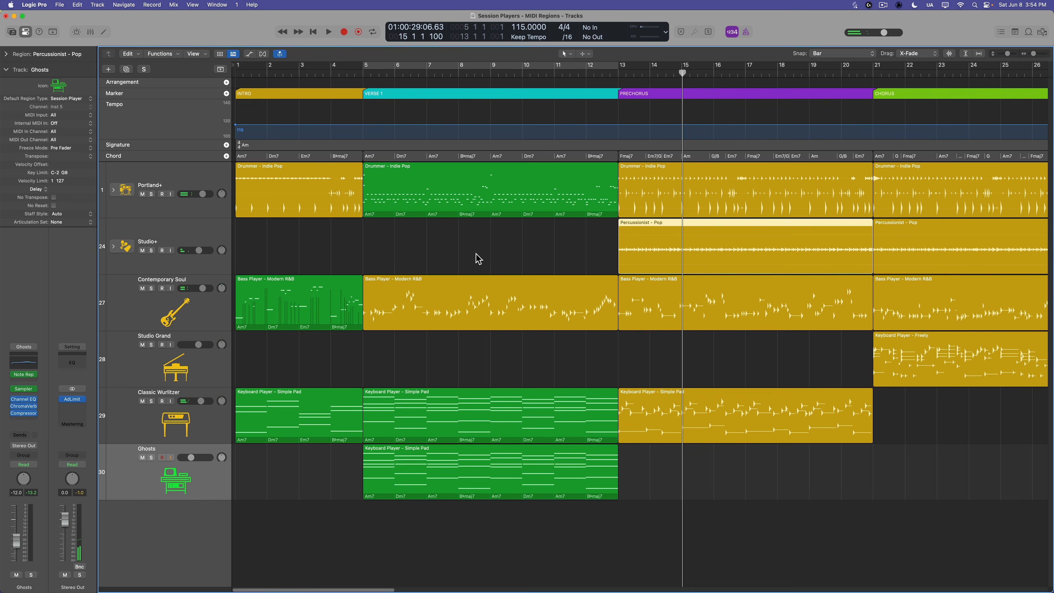
click(112, 246)
click(113, 246)
drag(664, 257, 423, 262)
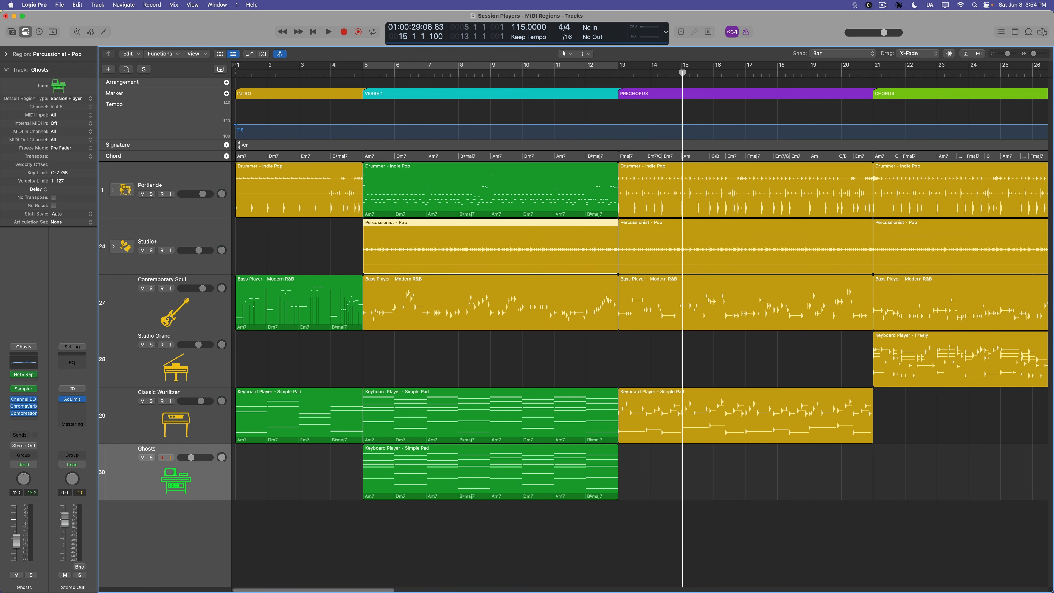
Step: Try editing the shaker part of the Verse 1 Percussionist region, and delete that region
double_click(432, 257)
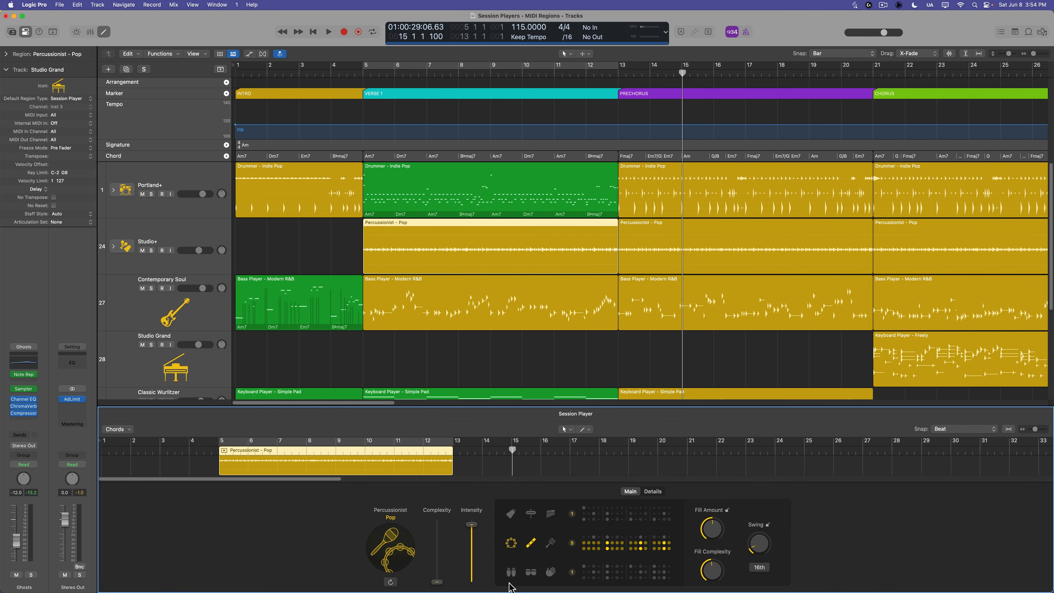
click(529, 543)
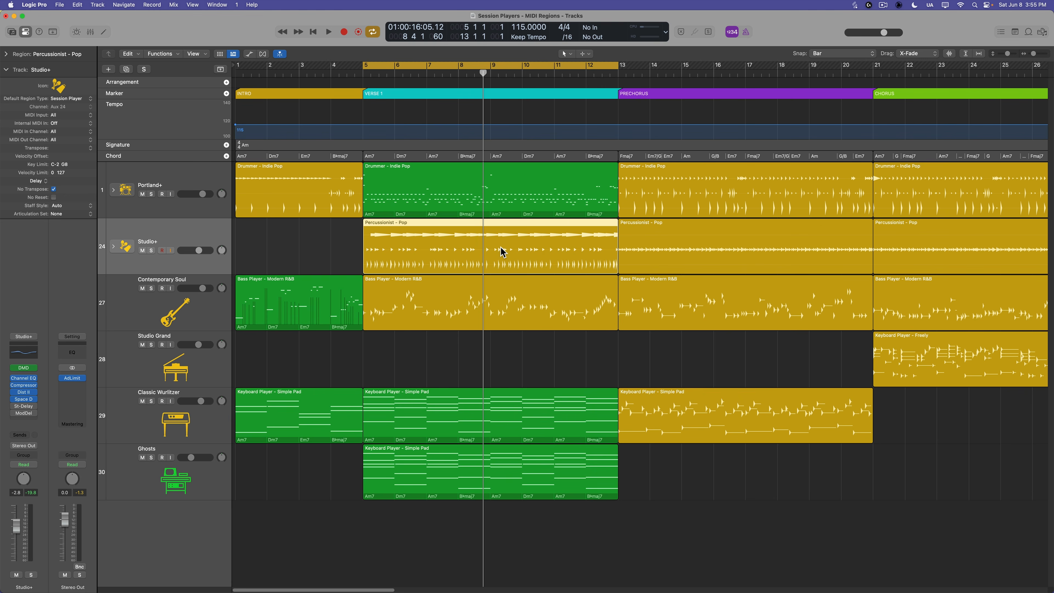
key(Delete)
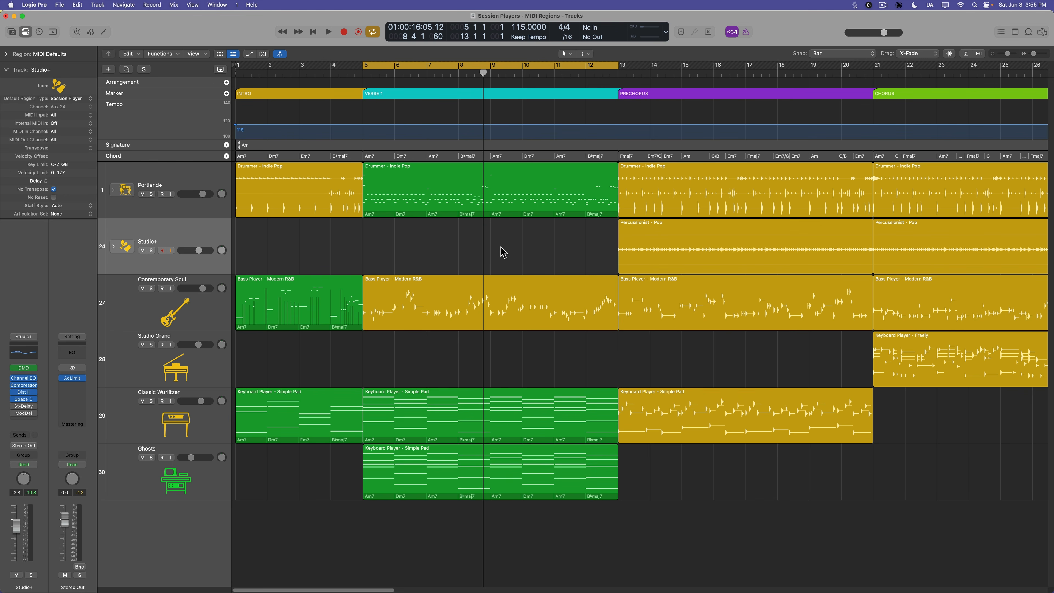
Step: Create a pattern region at bar 5 on Studio+ with tambourine hits on steps 5 and 13 and shaker hits throughout
right_click(383, 238)
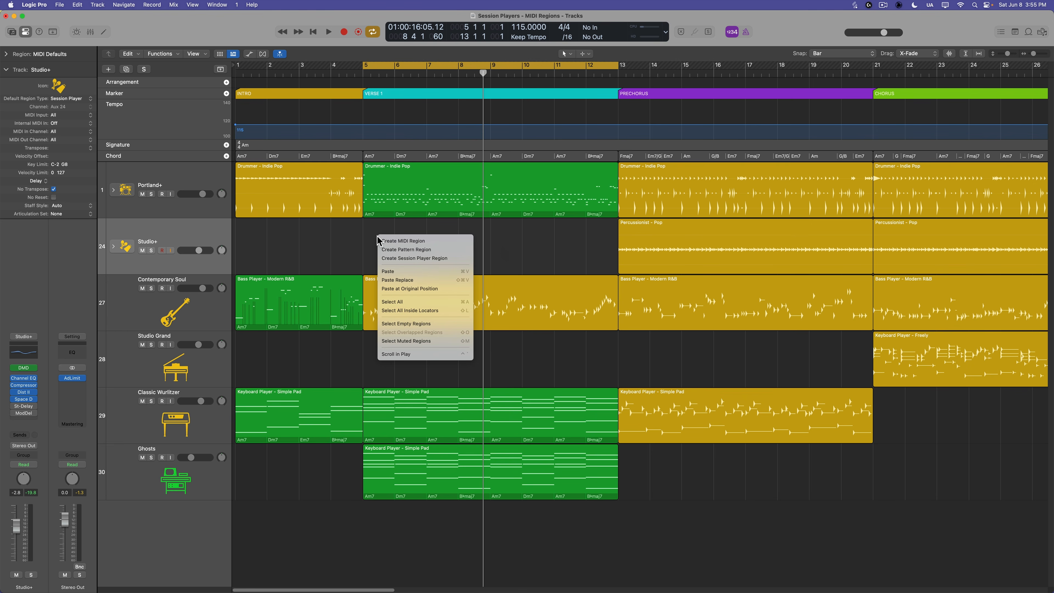
click(445, 251)
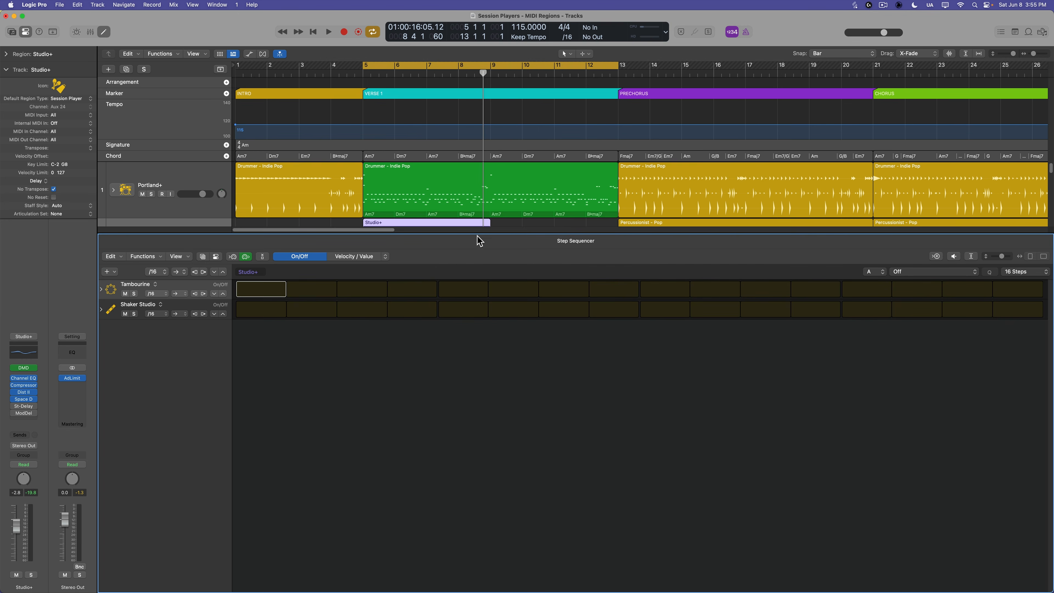
click(470, 291)
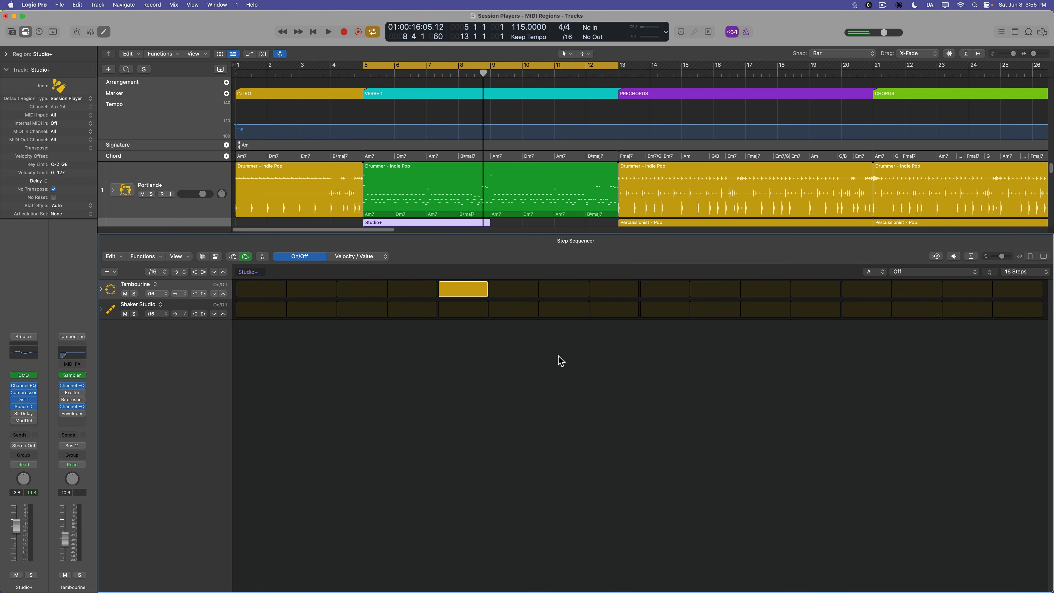
click(858, 293)
key(e)
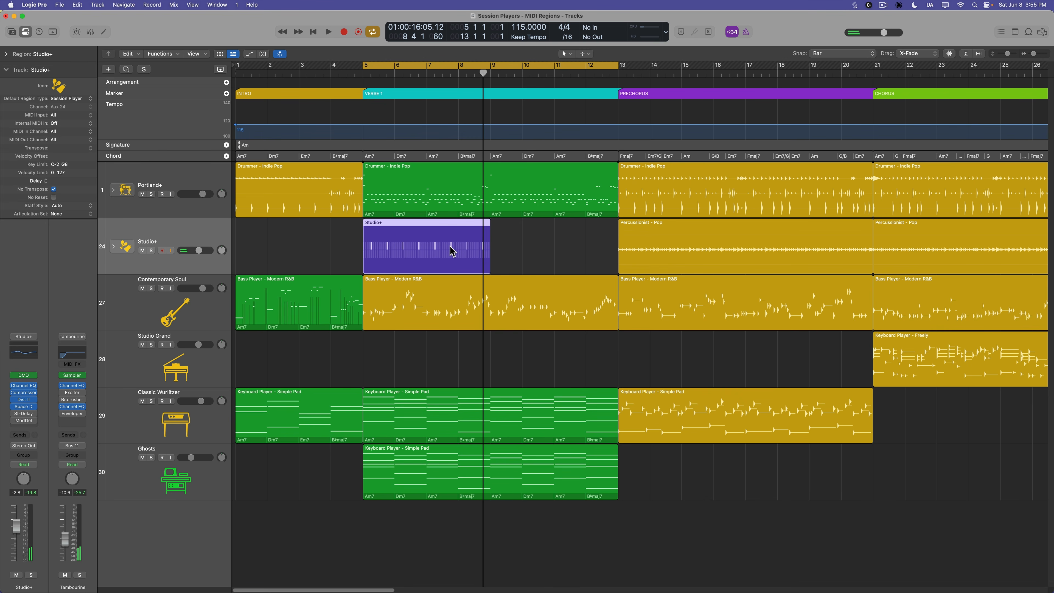
Step: Repeat the Studio+ pattern region once to fill Verse 1 and play the section
key(super+r)
click(346, 250)
key(space)
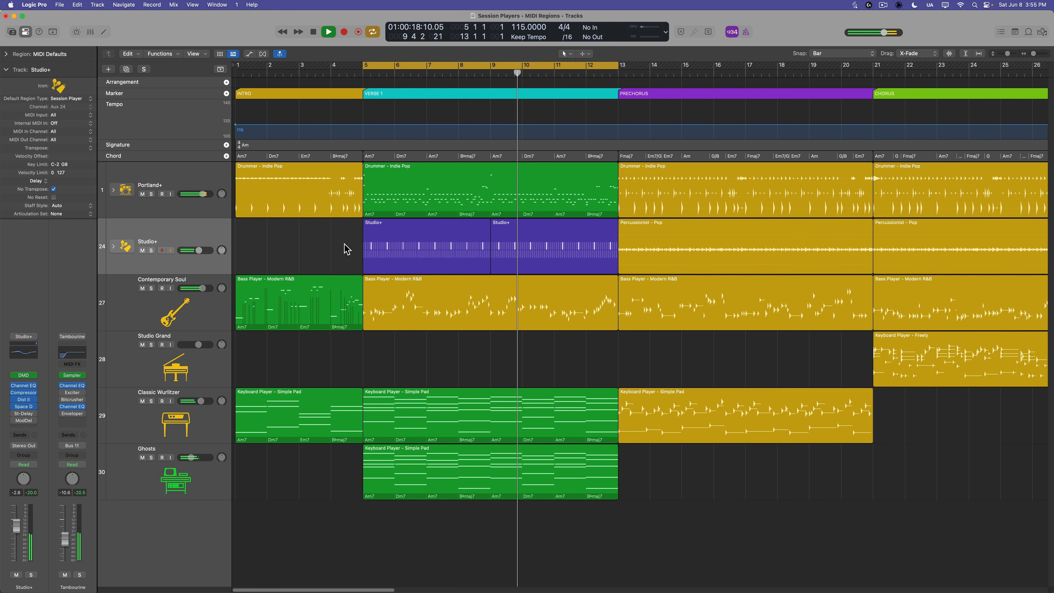
key(space)
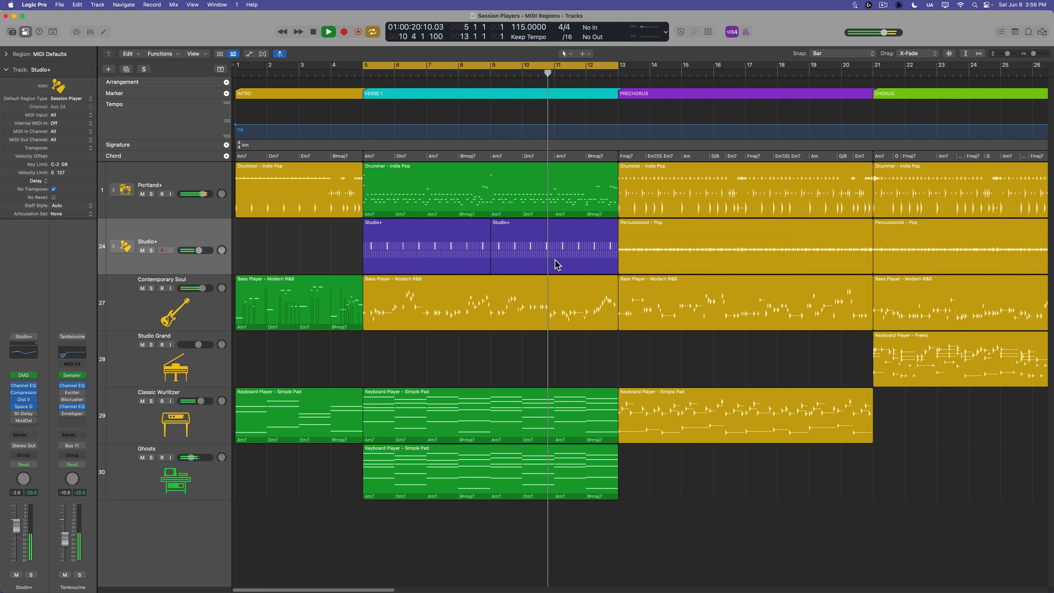
click(534, 247)
click(662, 245)
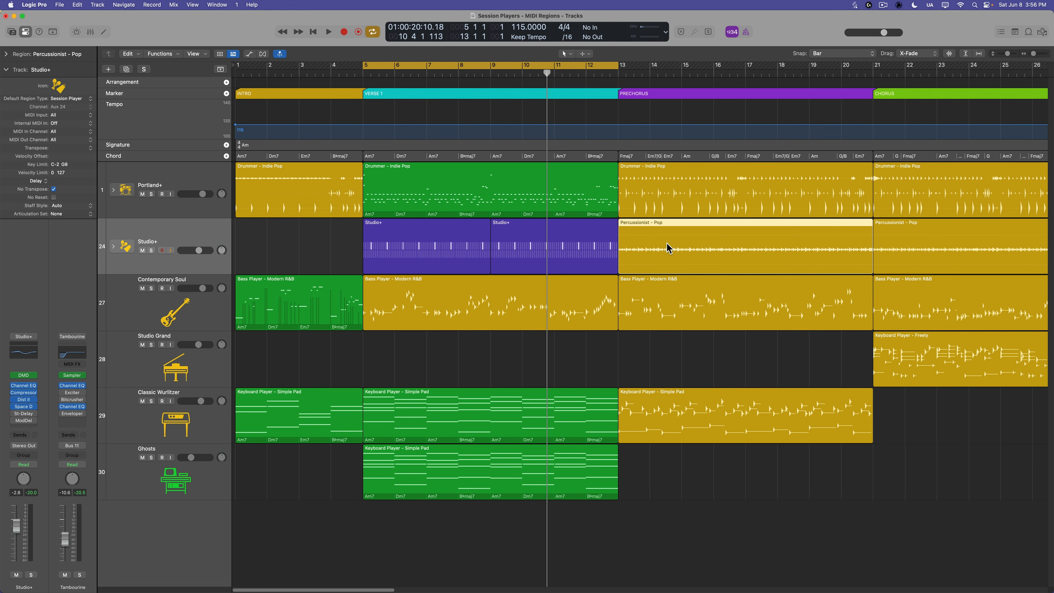
click(561, 245)
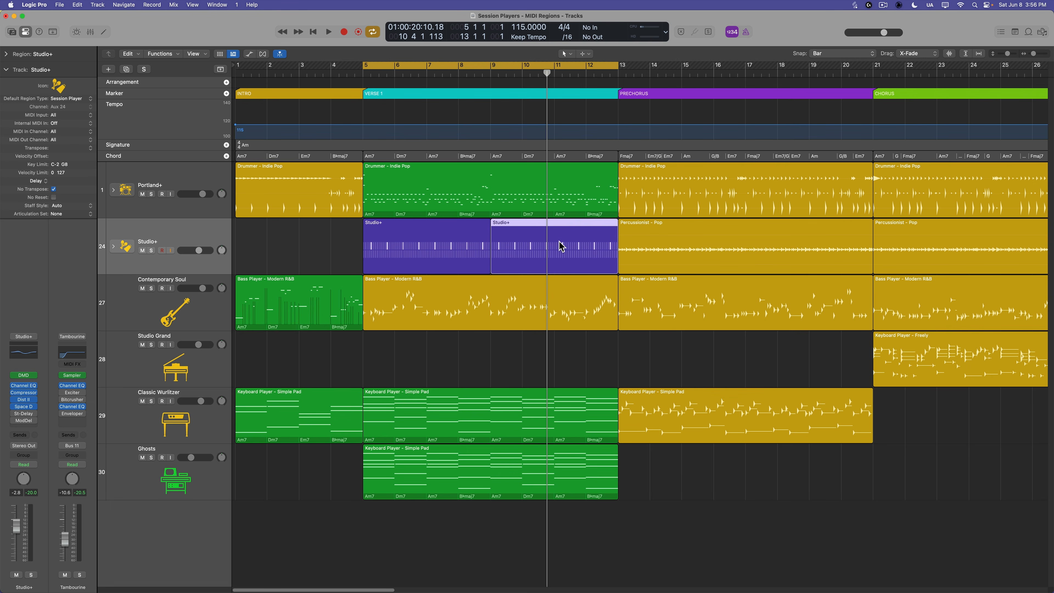
click(420, 251)
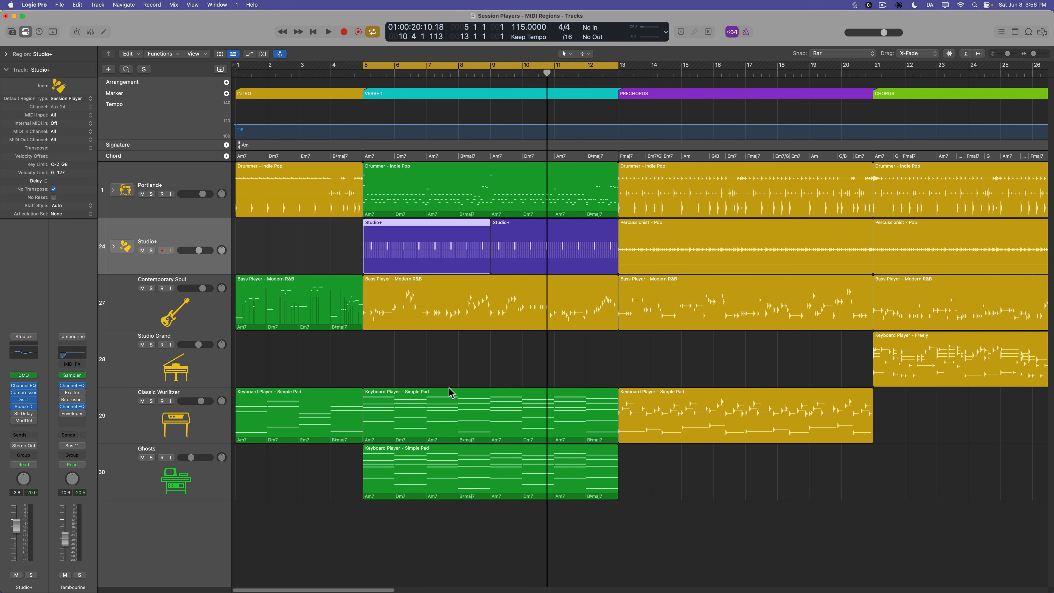
drag(699, 472, 672, 200)
Step: Convert the Prechorus Drummer region to a MIDI region and set the cycle range to bars 13 to 21
click(664, 201)
right_click(660, 187)
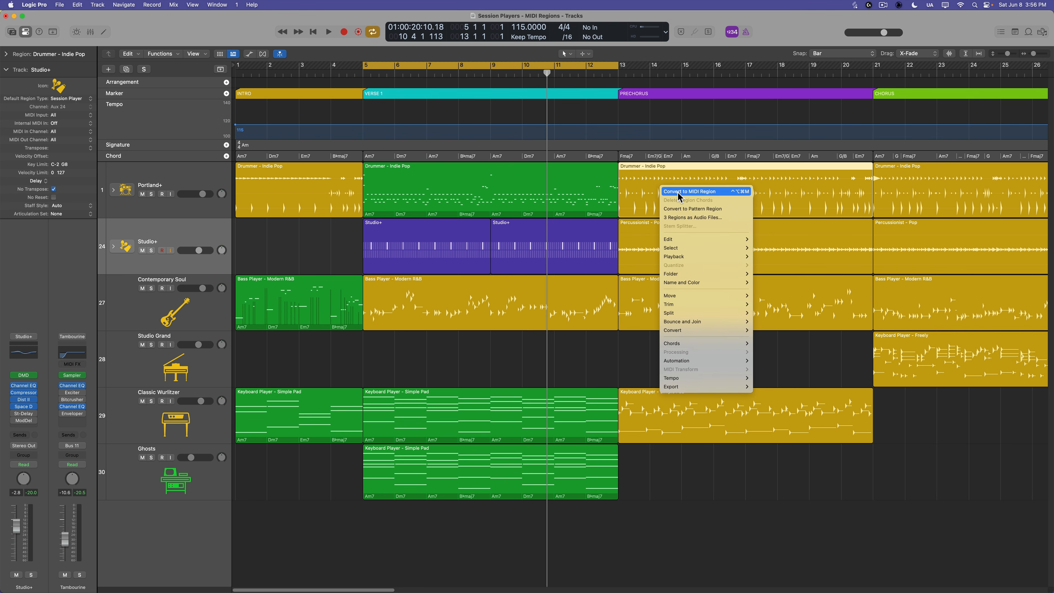
click(676, 265)
key(super+u)
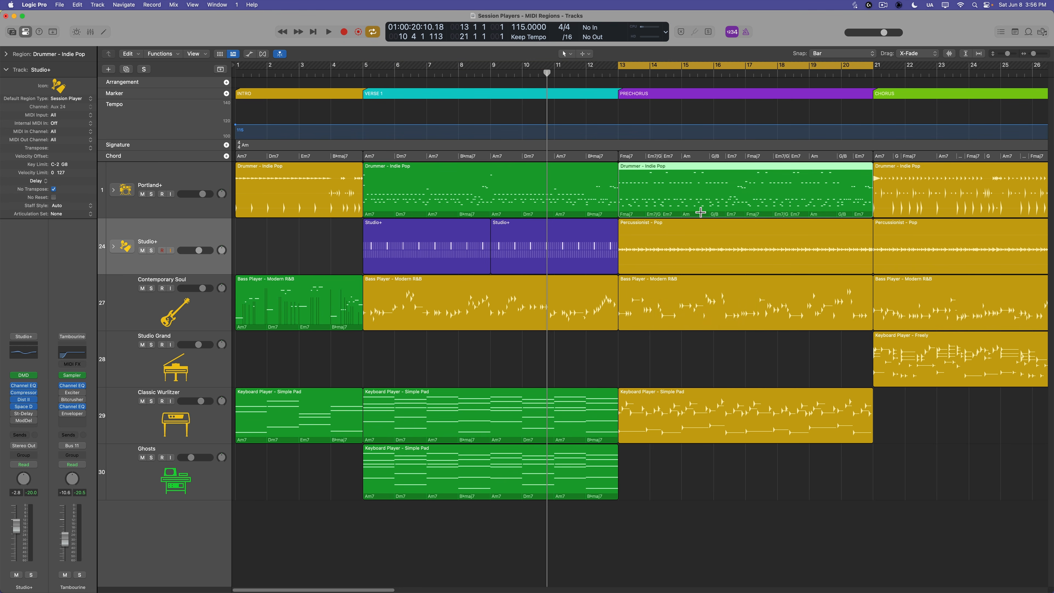
Step: Play the converted Prechorus drum region from bar 13
key(super+Right)
key(super+Right)
scroll(690, 235, right, 5)
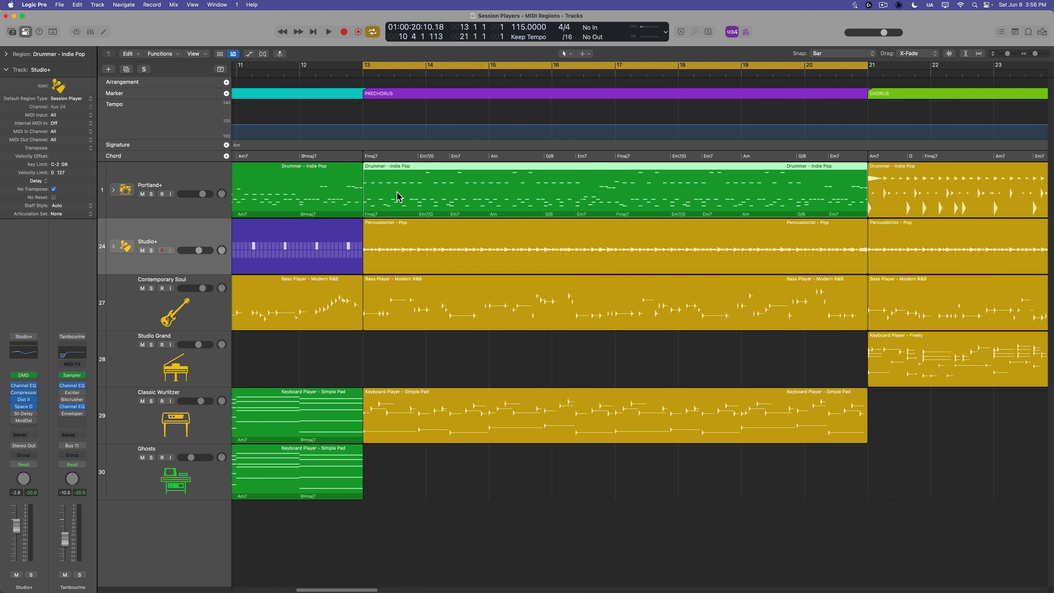
key(space)
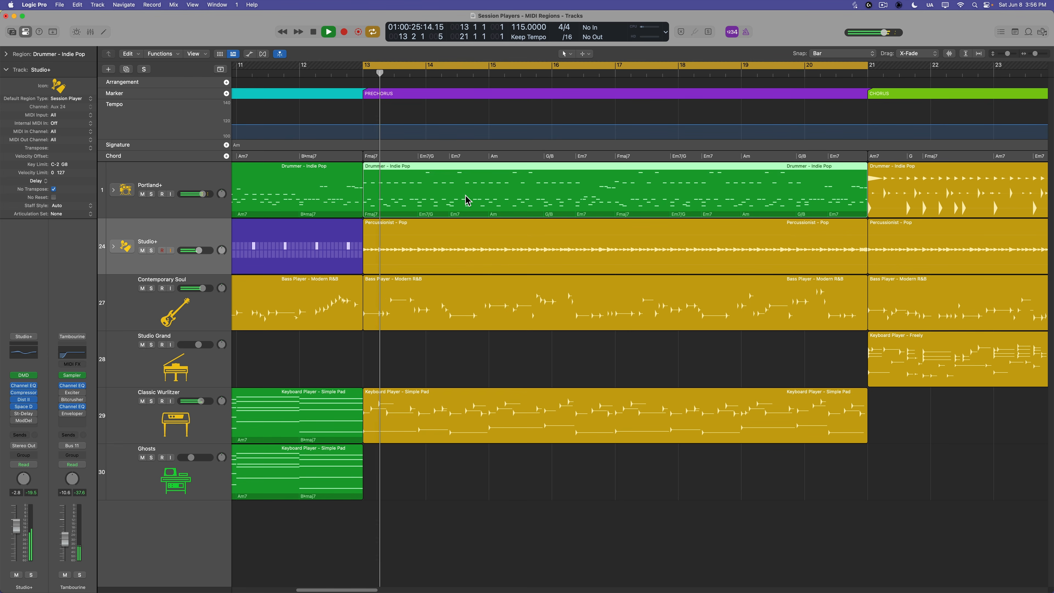
Step: Open the Prechorus drum region in the Piano Roll and move the first Ride Out note at bar 13 to Crash Right
double_click(423, 187)
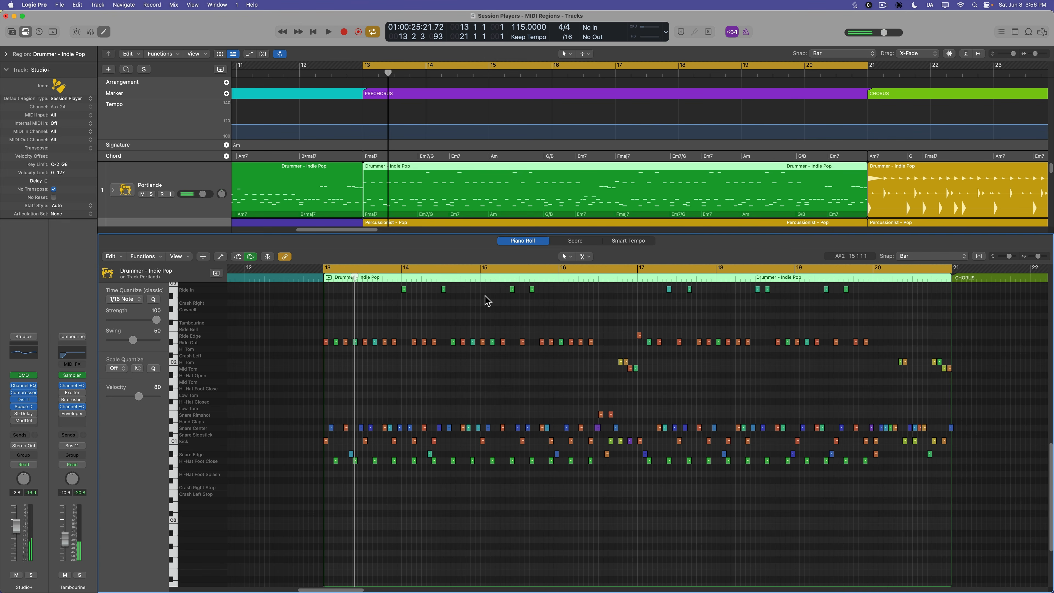
scroll(313, 389, left, 3)
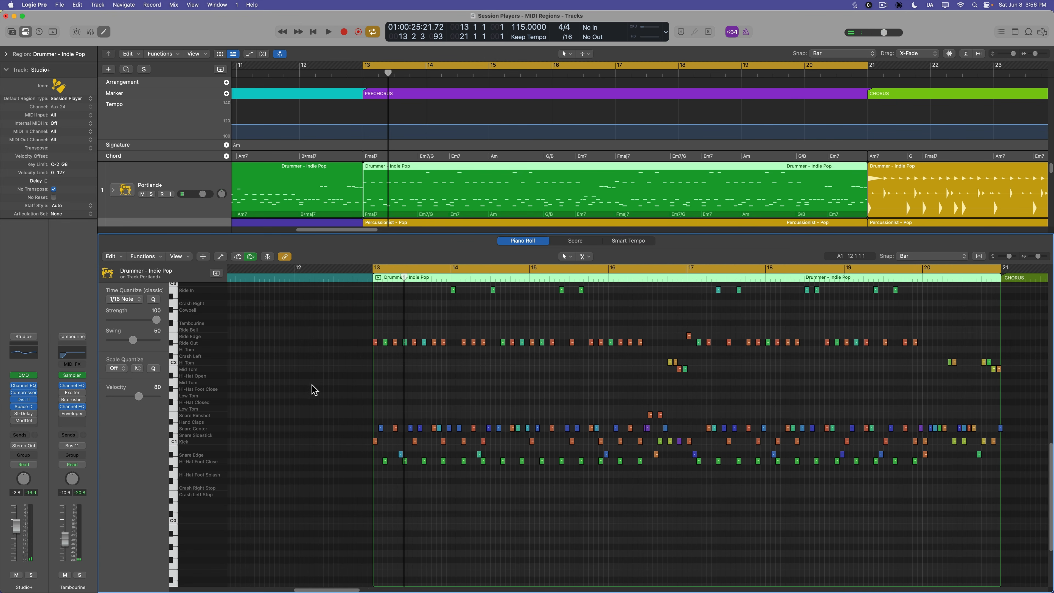
scroll(323, 392, up, 3)
drag(344, 381, 381, 422)
key(alt+Up)
key(alt+Up)
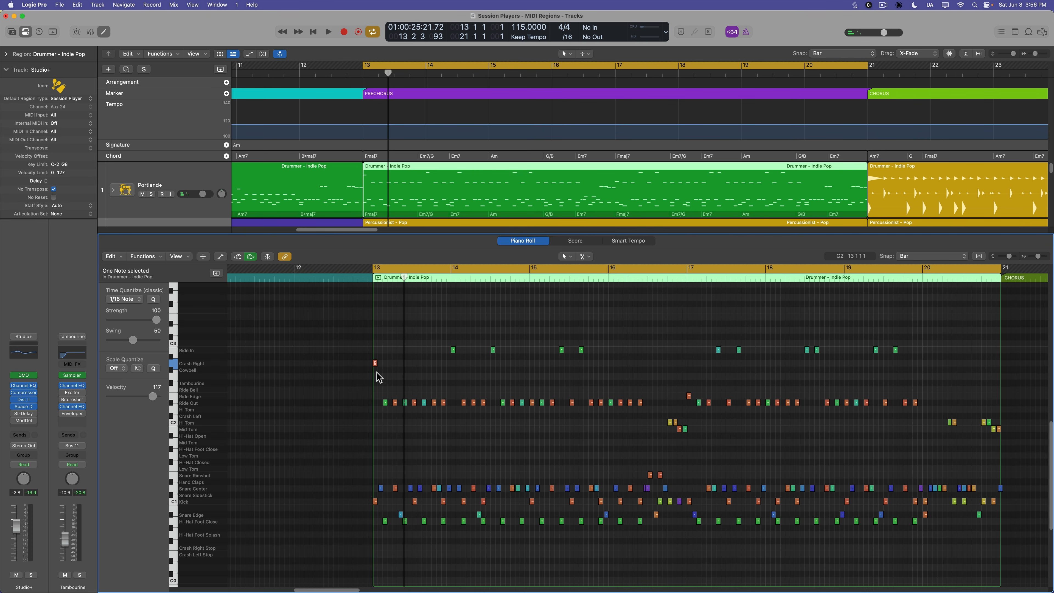
Step: Copy the Crash Right note at bar 13 to Crash Left and play the opening of the Prechorus
drag(377, 367, 377, 419)
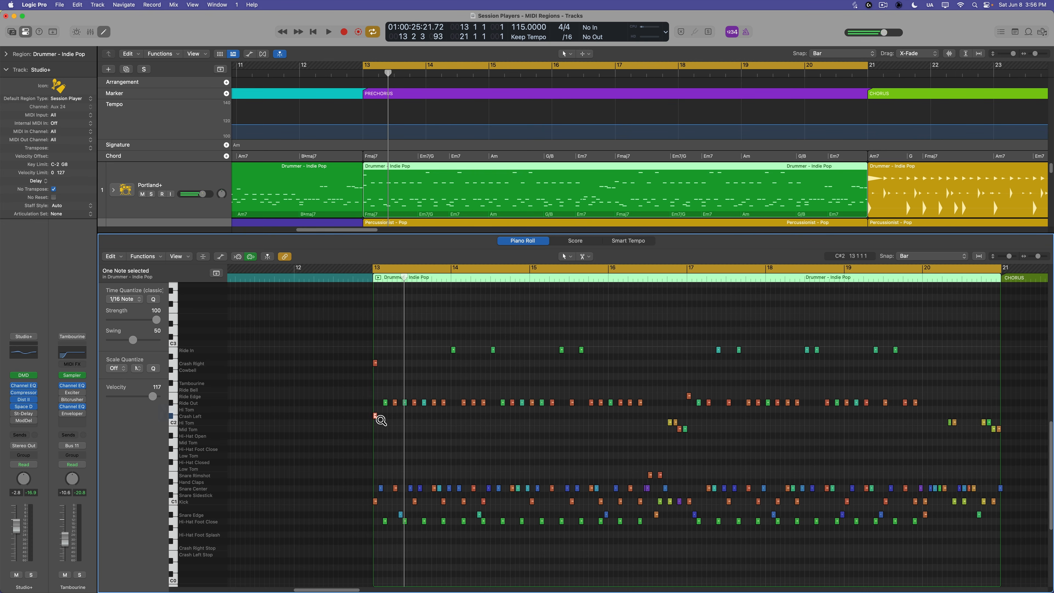
click(344, 432)
key(space)
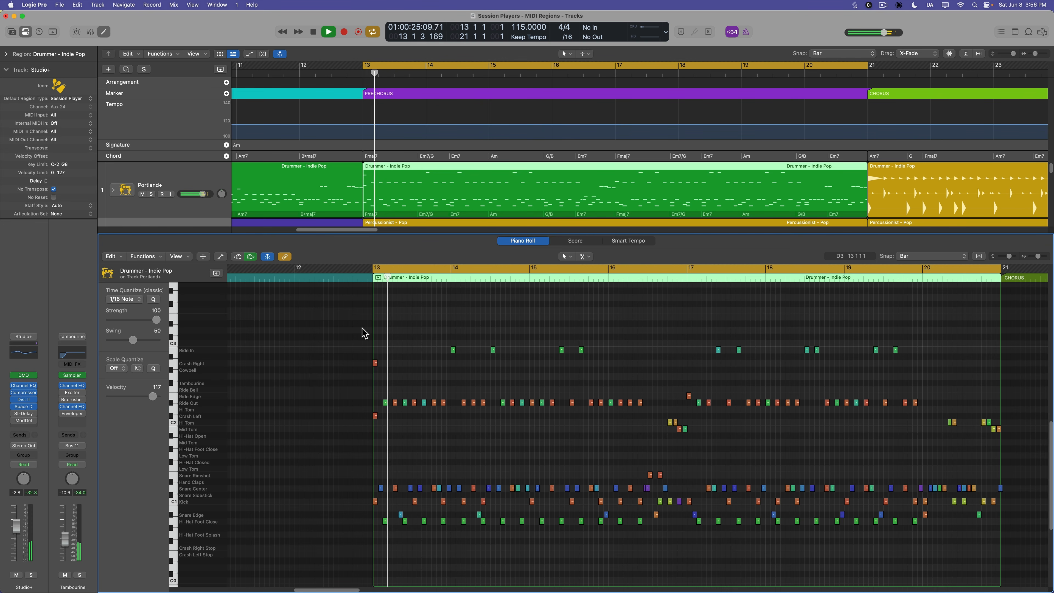
key(super+Right)
key(super+Right)
key(super+Right)
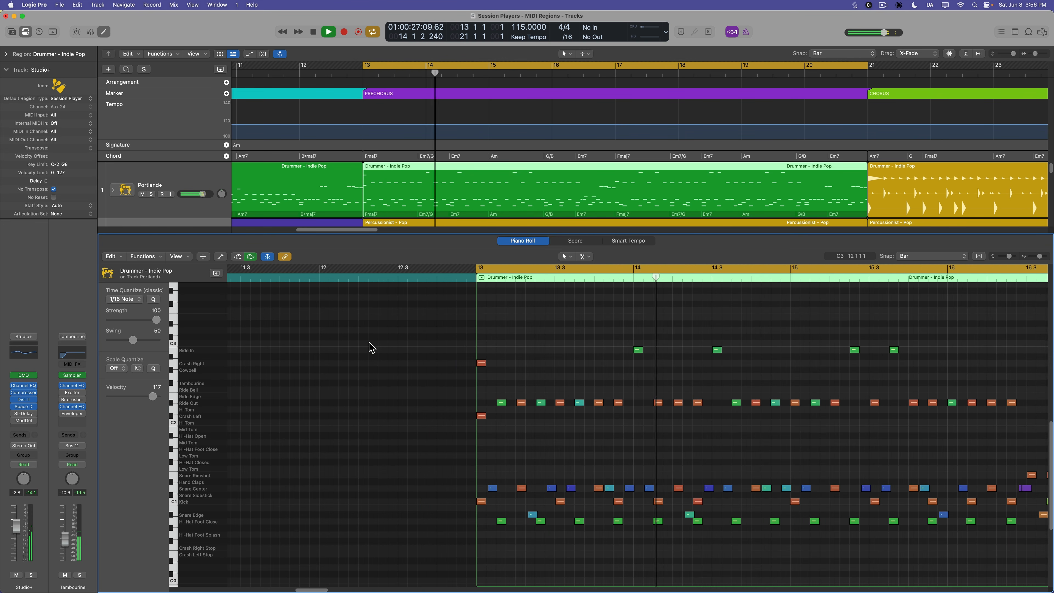
key(space)
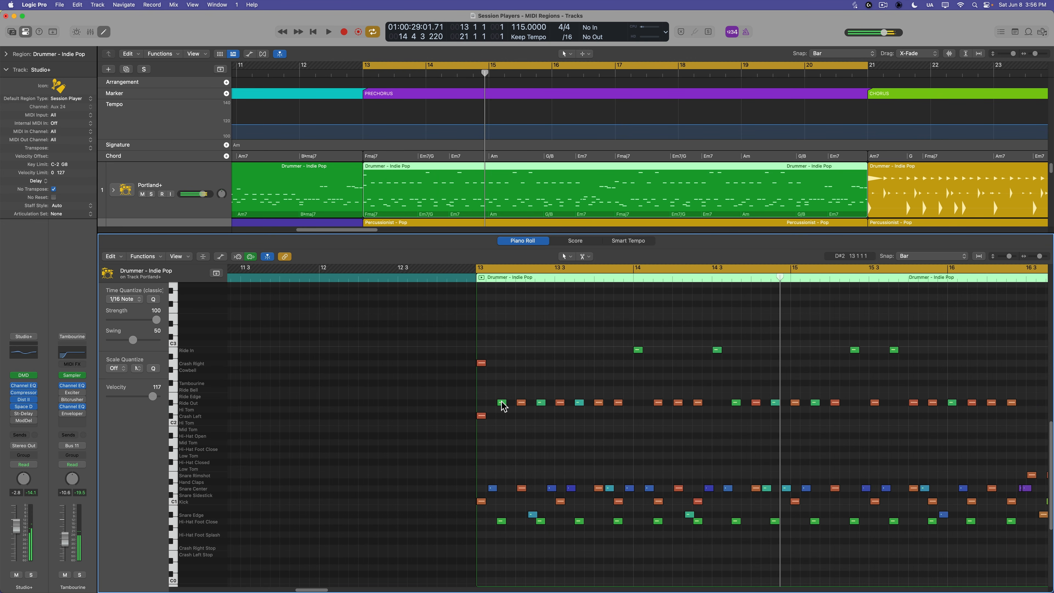
Step: Try the second weak Ride Out note of bar 13 on Crash Left and neighbouring drum sounds, and audition the Ride In note in bar 14
click(502, 402)
click(539, 403)
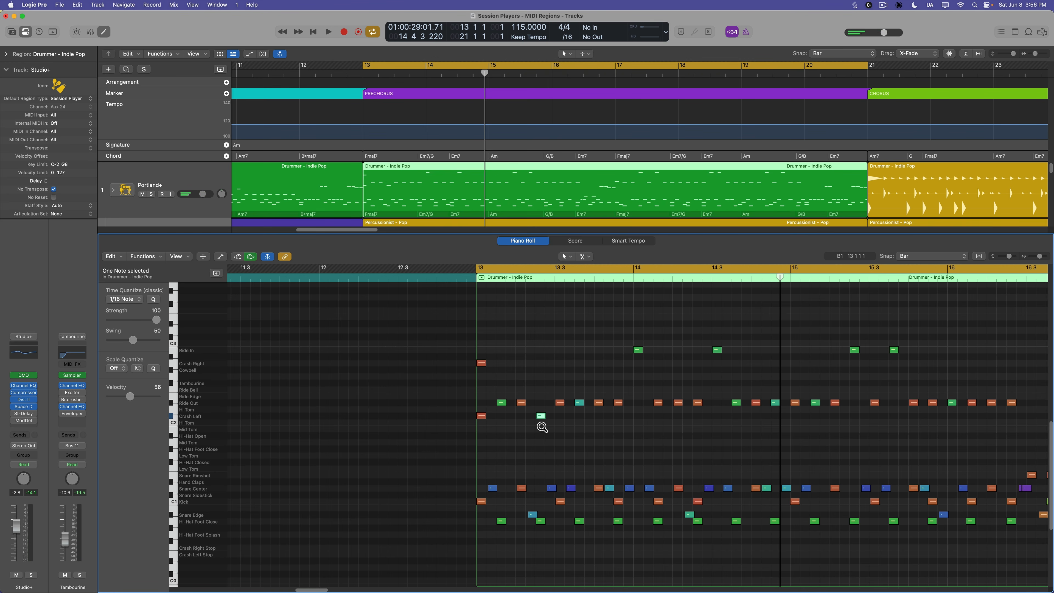
key(alt+Up)
key(alt+Up)
key(alt+Up)
key(alt+Up)
key(alt+Up)
key(alt+Down)
key(alt+Up)
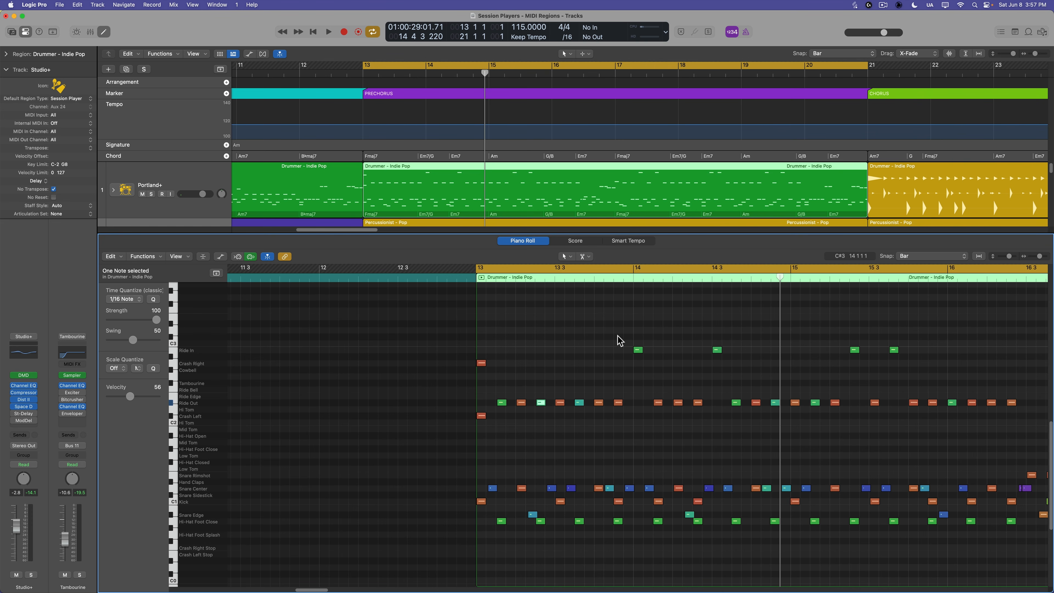
click(638, 350)
scroll(548, 369, right, 3)
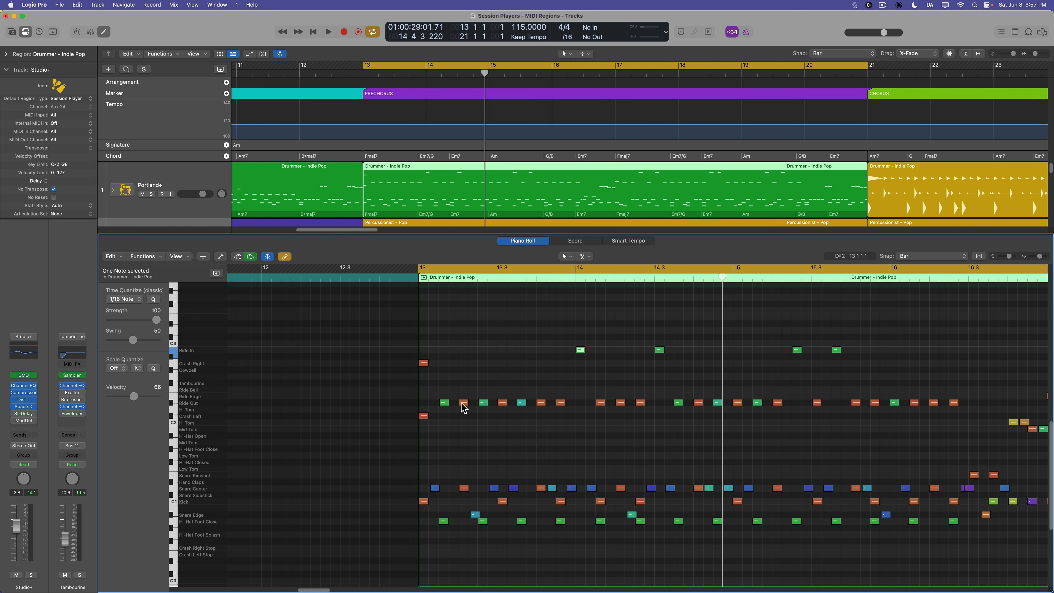
Step: Try moving three strong Ride Out notes in bar 13 up to Ride Bell
click(463, 403)
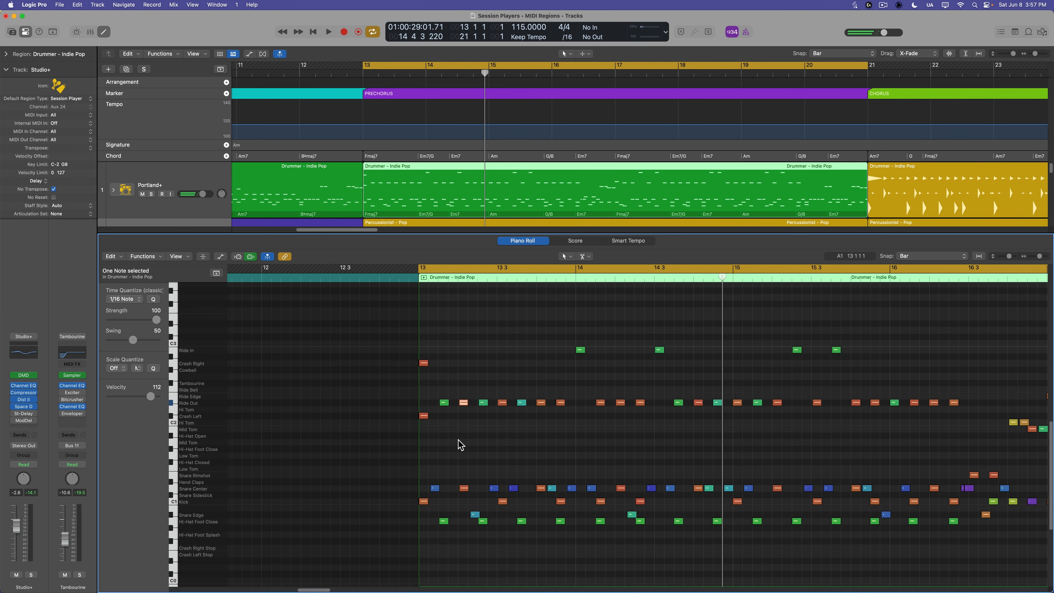
key(alt+Up)
key(alt+Up)
key(alt+Up)
key(alt+Up)
key(Right)
key(Right)
key(Right)
key(Right)
key(Right)
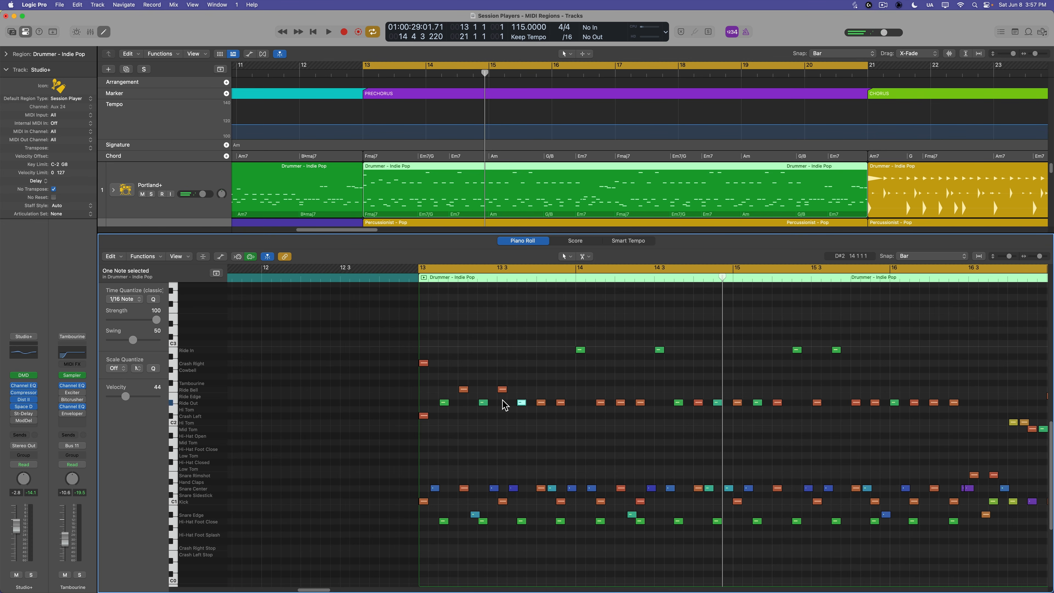
key(alt+Up)
key(alt+Up)
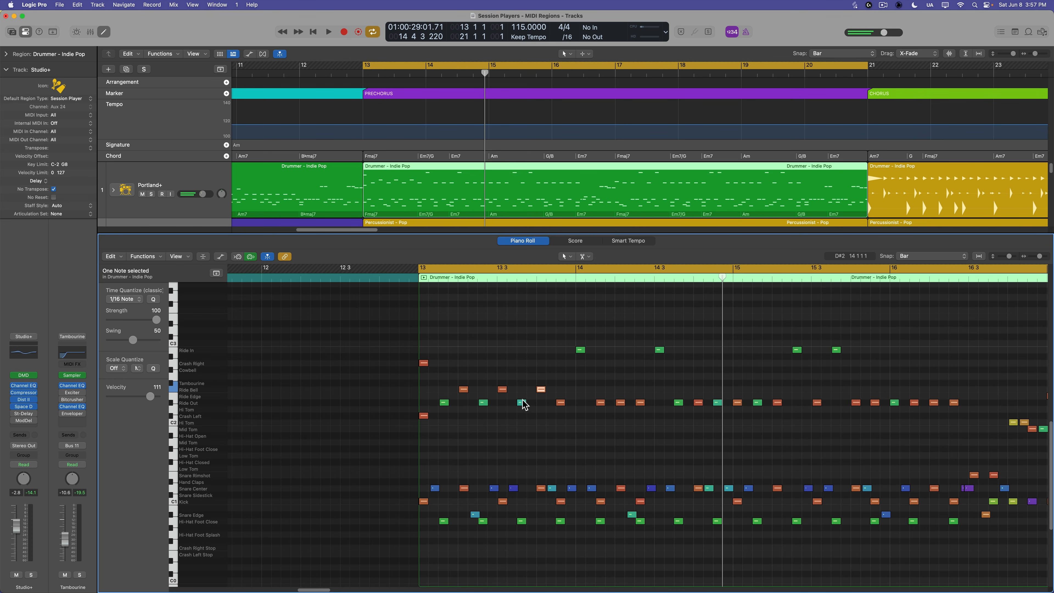
Step: Play the edited ride pattern and undo the Ride Bell moves in bar 13
key(space)
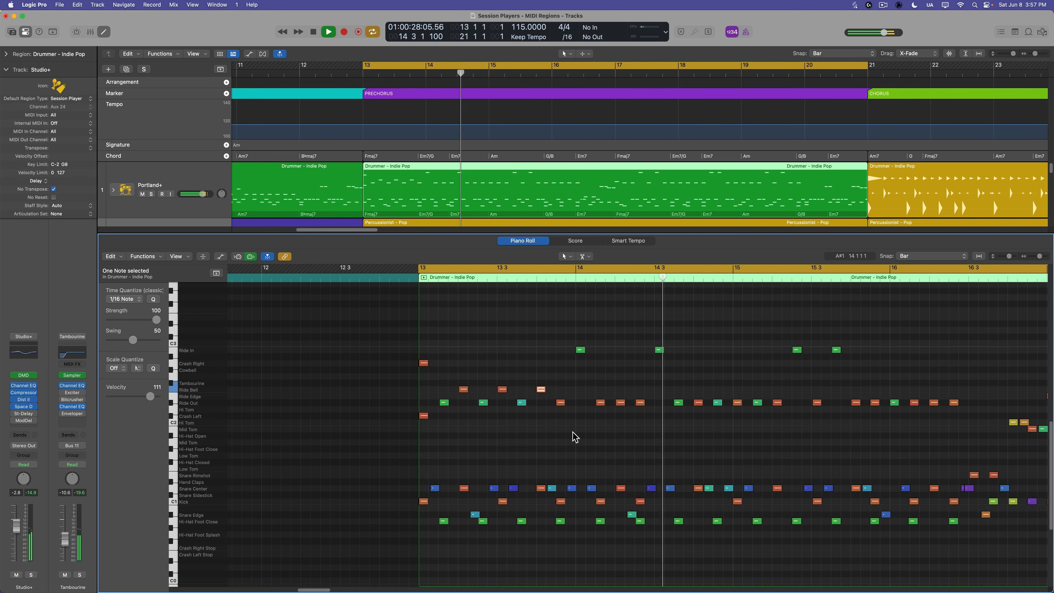
key(space)
key(super+z)
click(483, 423)
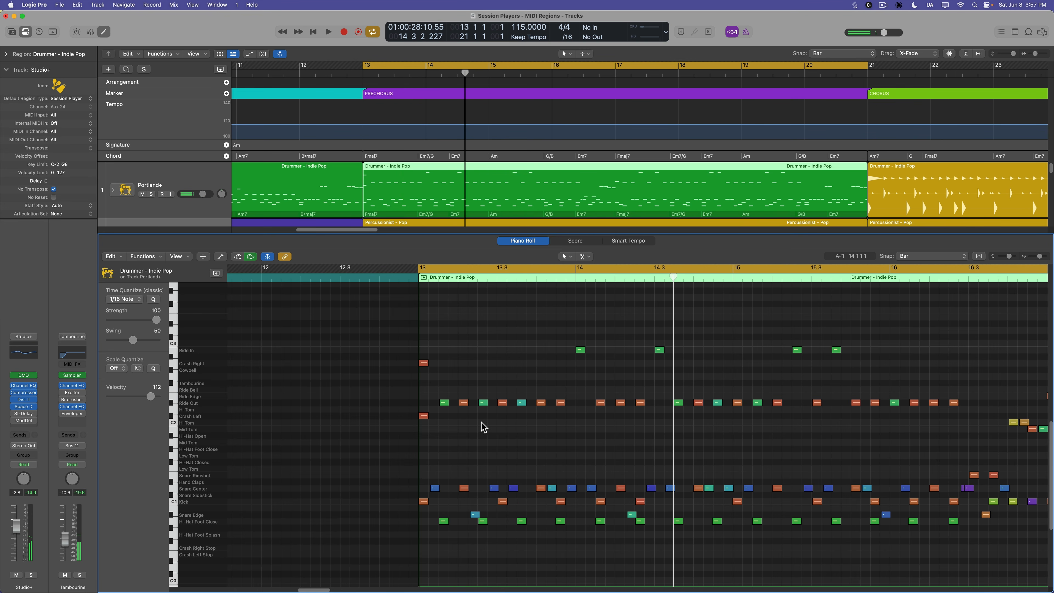
Step: Select nine alternate Ride Out notes from bar 13 to bar 15 and move them to Ride Bell
drag(443, 382, 519, 425)
drag(555, 381, 558, 416)
drag(600, 381, 602, 414)
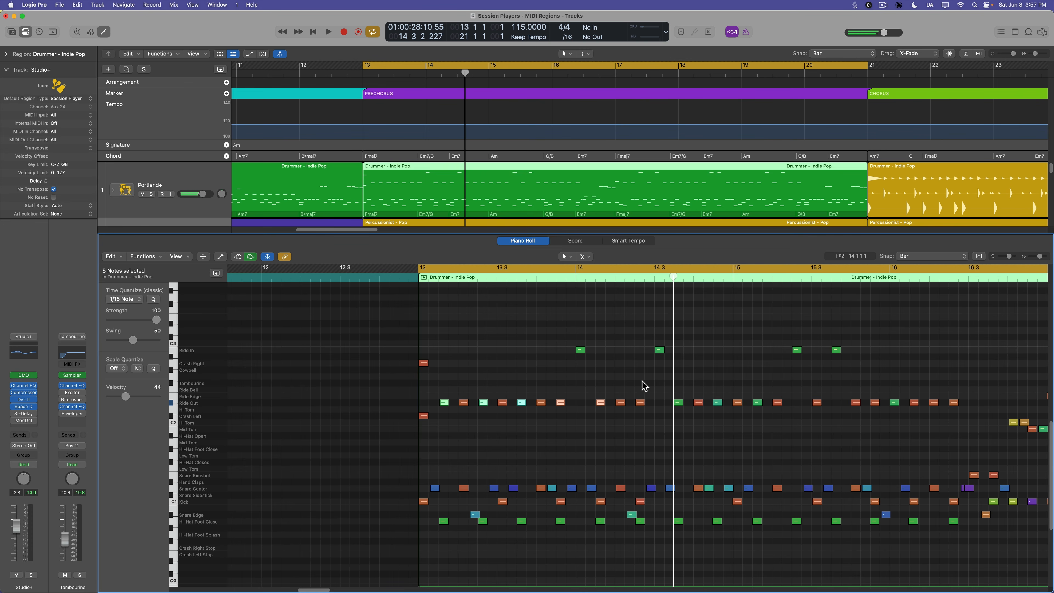
drag(681, 395, 682, 423)
drag(751, 382, 761, 411)
key(alt+Up)
key(alt+Up)
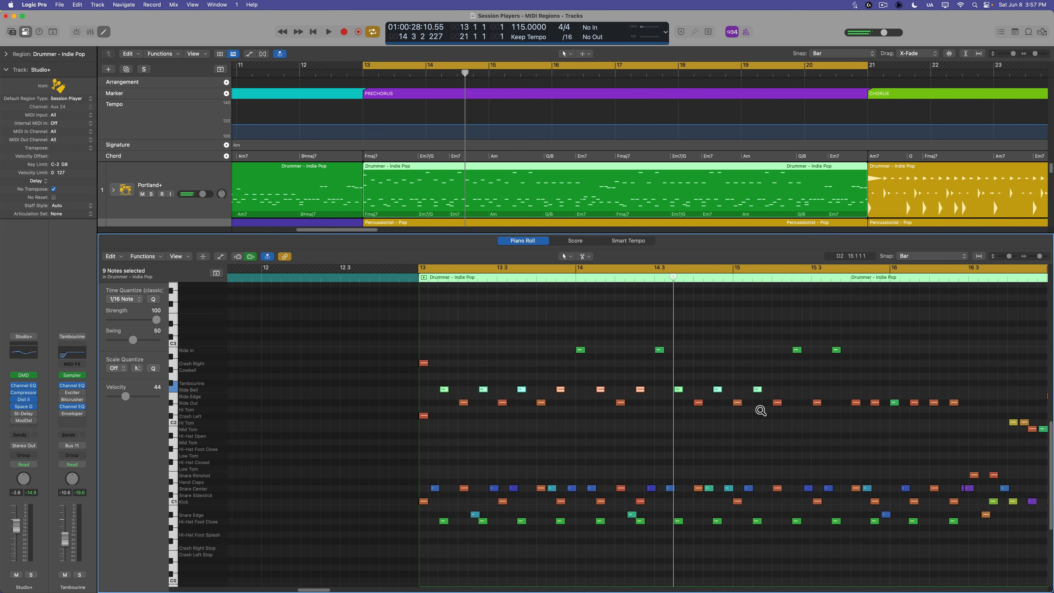
Step: Move three alternate Ride Out notes around bar 16 up to Ride Bell
scroll(772, 424, right, 5)
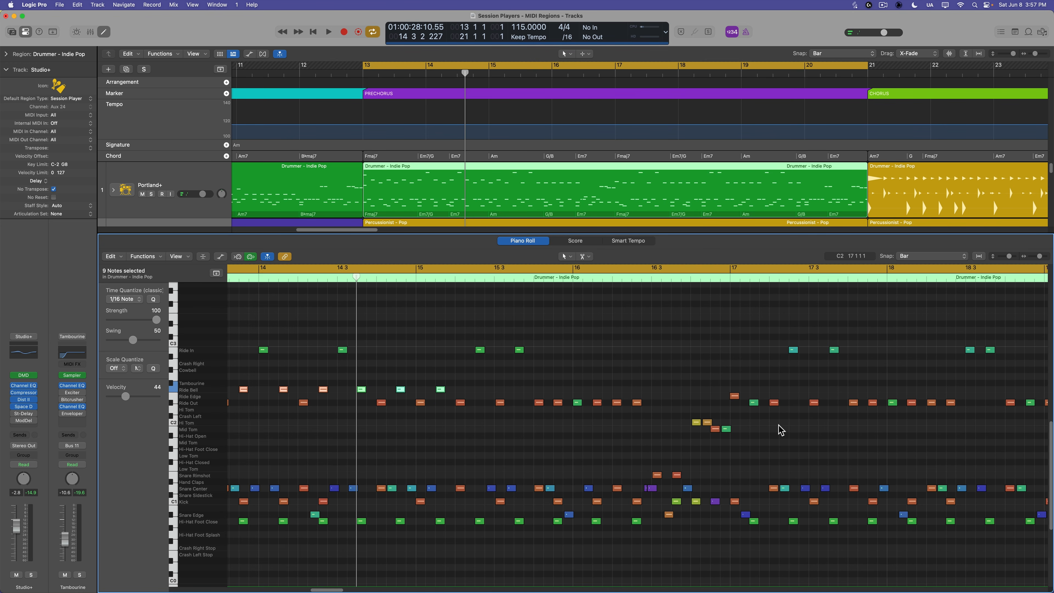
click(520, 403)
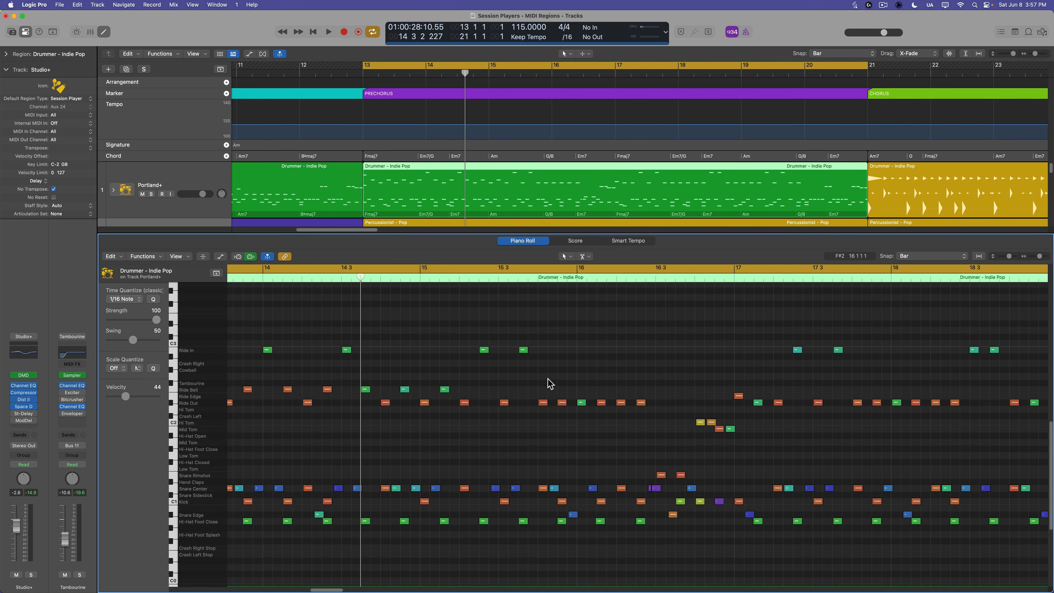
drag(541, 378, 545, 425)
click(562, 403)
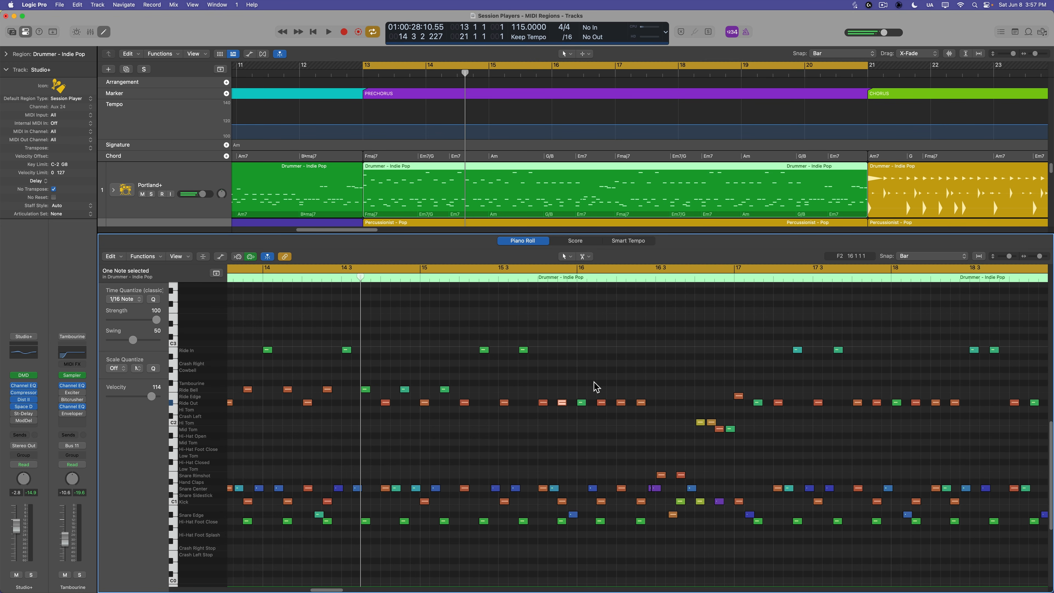
drag(598, 379, 603, 403)
drag(648, 375, 641, 417)
key(alt+Up)
key(alt+Up)
Step: Play the ride part from bar 13 and undo the Ride Bell moves in bars 13 to 16
key(space)
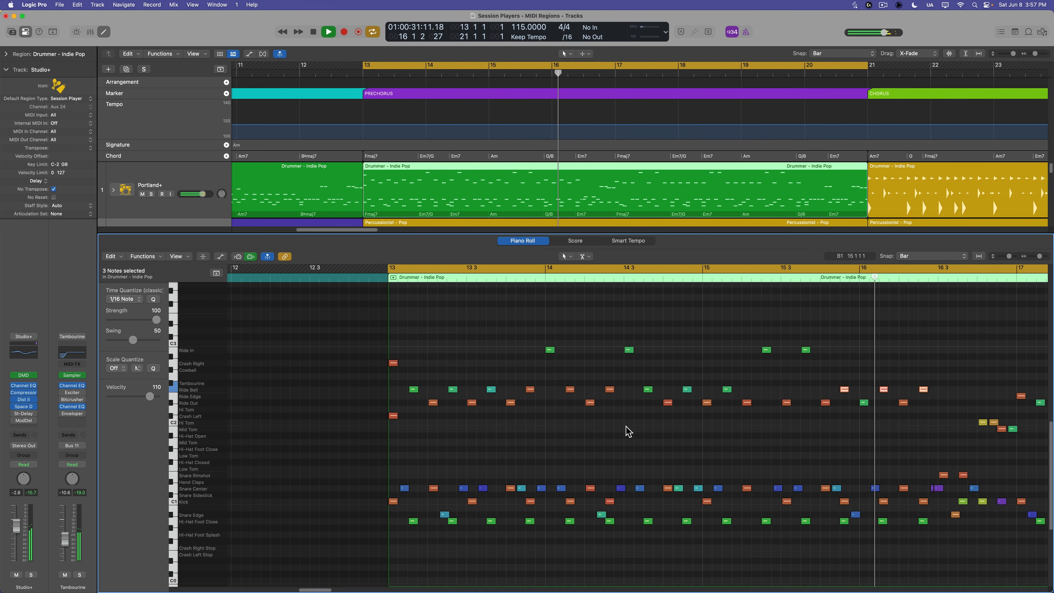
key(space)
key(super+z)
key(super+z)
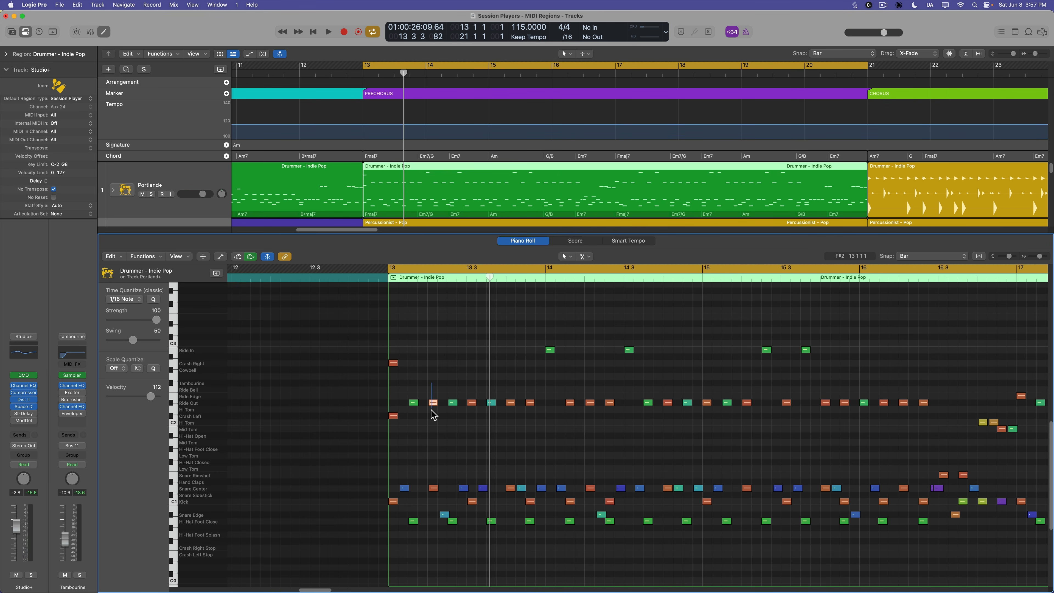
Step: Move the alternate Ride Out notes through the Prechorus, starting with the second one in bar 13, up to Ride Bell
click(432, 403)
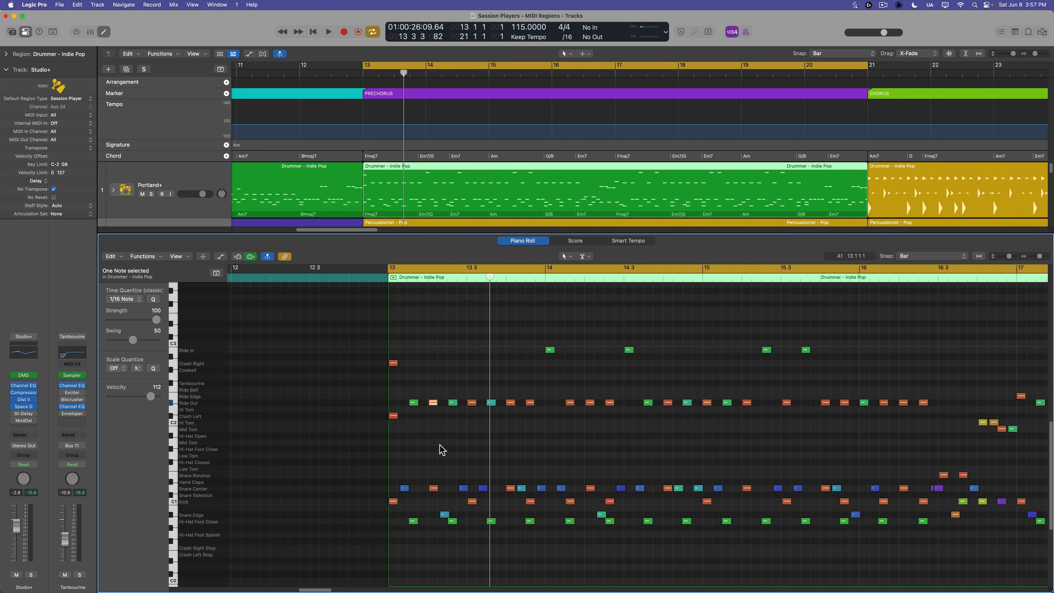
shift+click(471, 403)
shift+click(510, 402)
shift+click(590, 402)
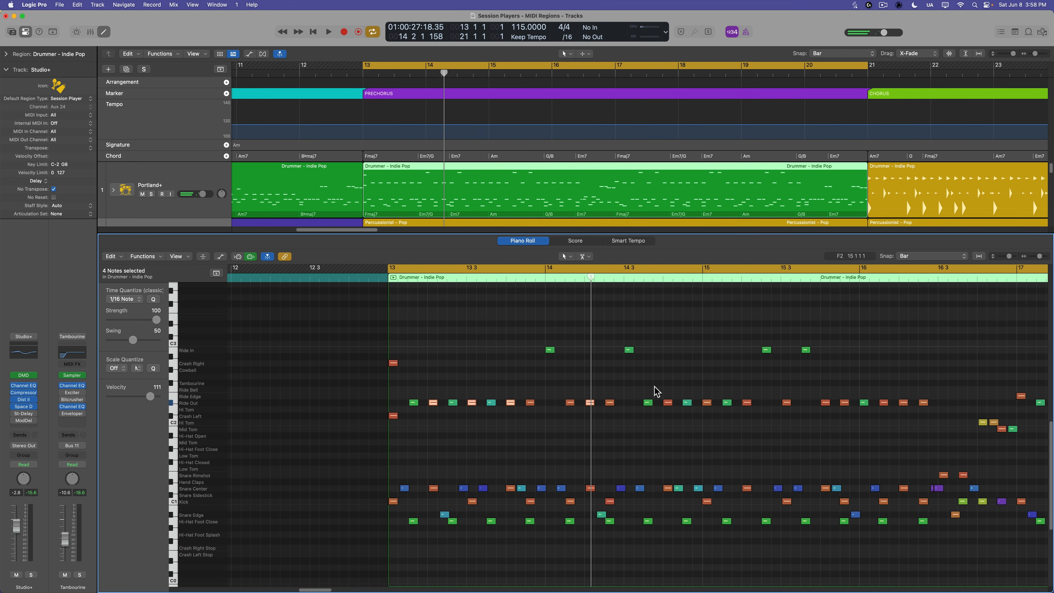
shift+click(668, 403)
drag(713, 377, 706, 424)
drag(758, 383, 746, 436)
drag(799, 392, 785, 421)
drag(871, 378, 873, 420)
drag(909, 384, 901, 417)
key(alt+Up)
key(alt+Up)
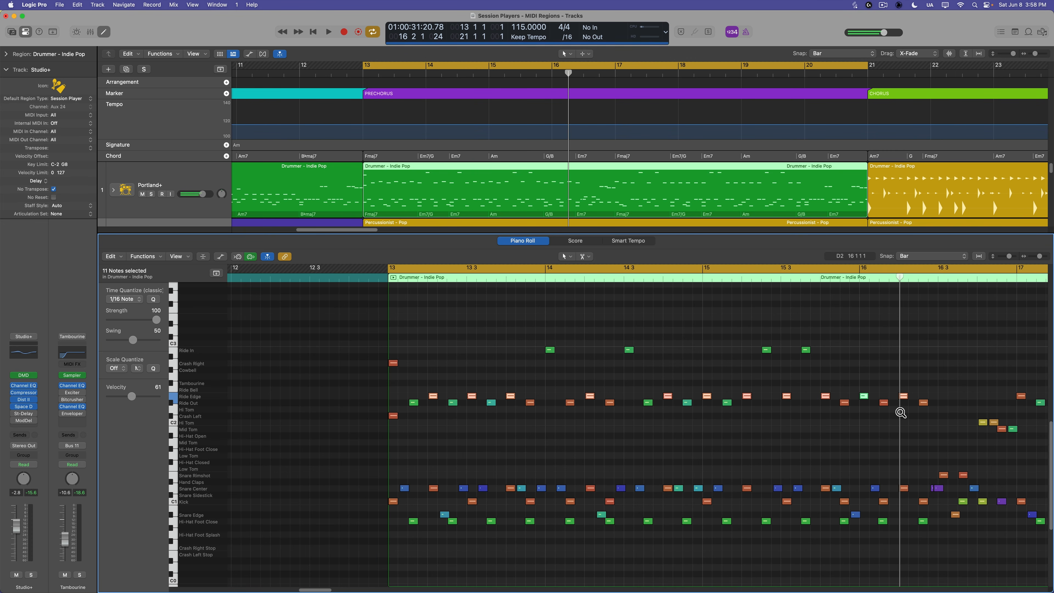
scroll(787, 457, right, 5)
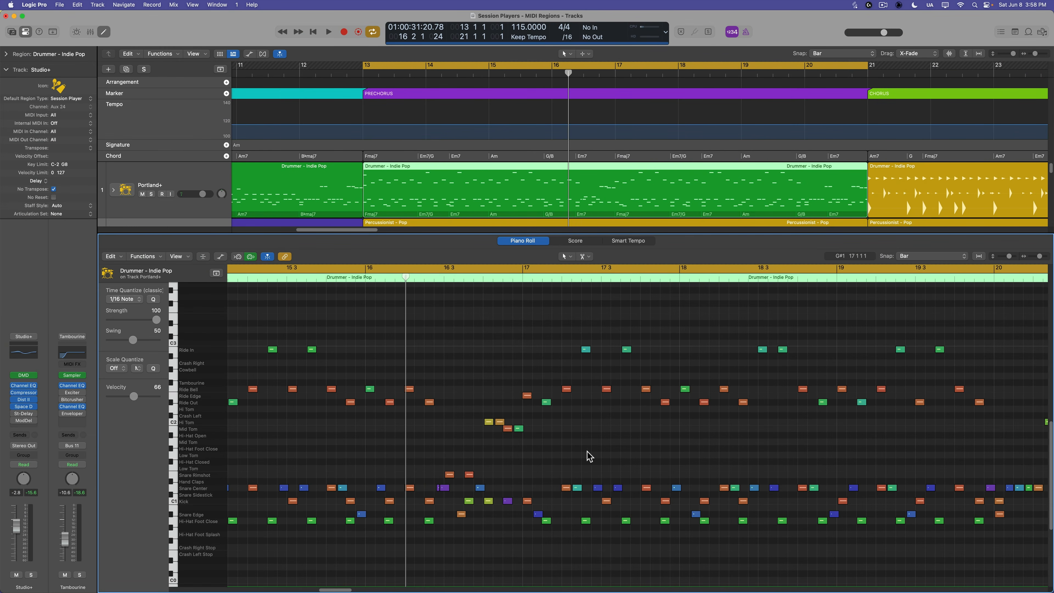
Step: Move the Ride Edge note at bar 17 to Crash Left, play the Prechorus, and close the Piano Roll
scroll(589, 456, left, 3)
click(601, 395)
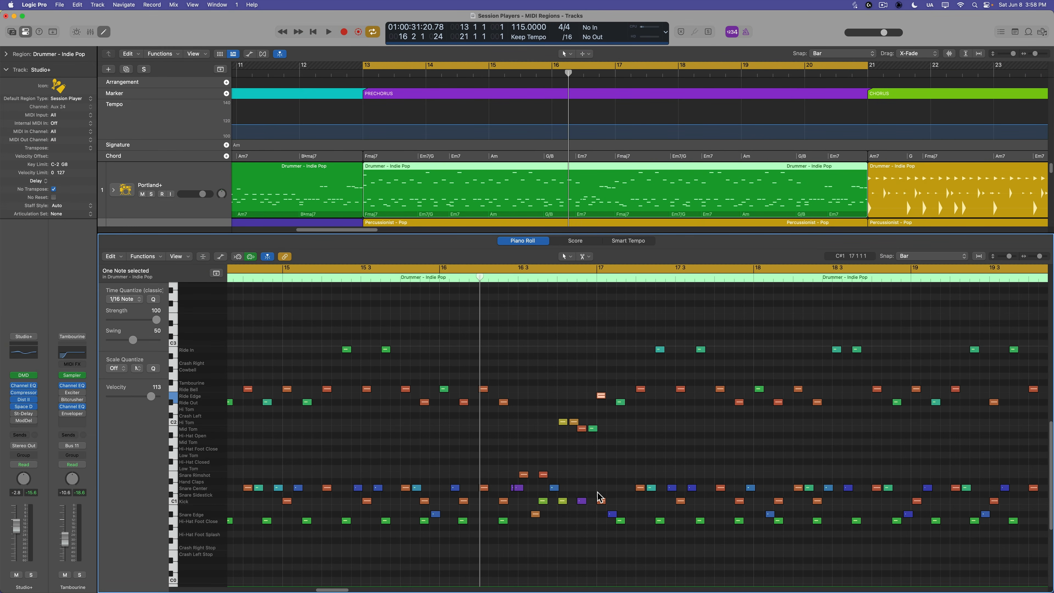
key(alt+Down)
key(alt+Down)
key(alt+Down)
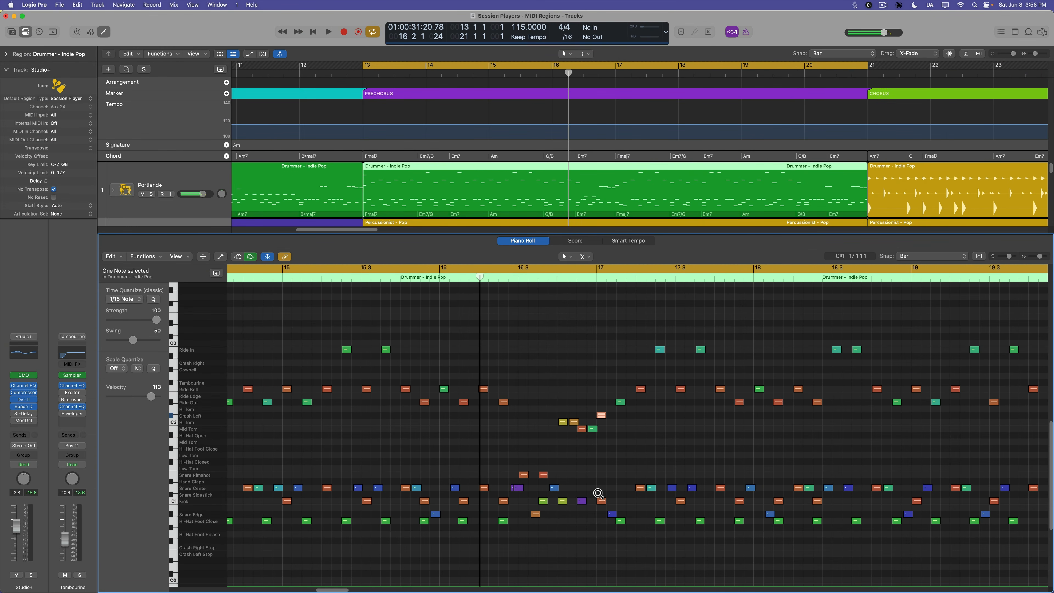
click(607, 471)
key(space)
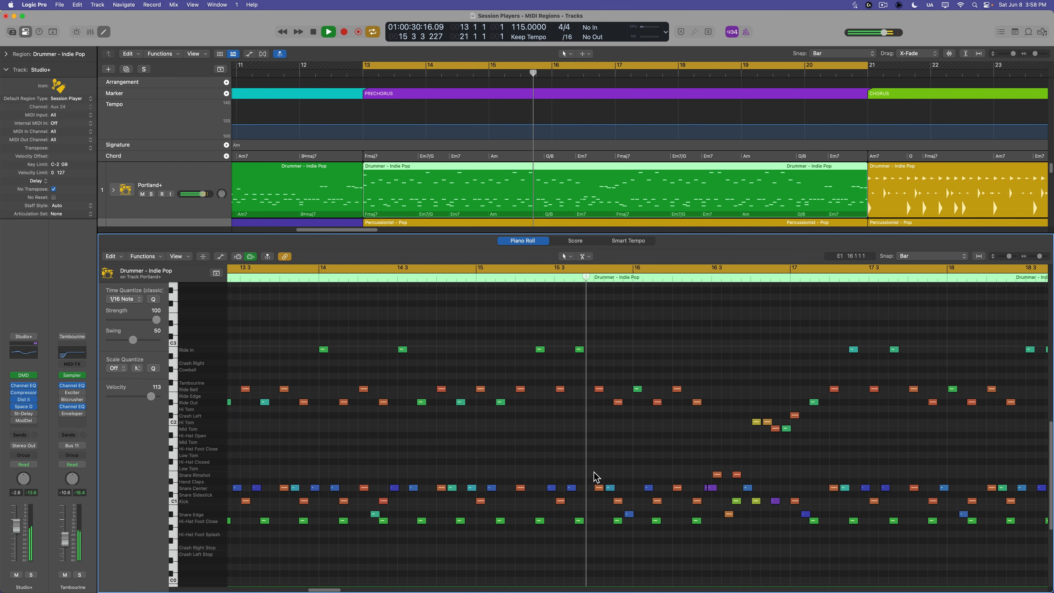
key(e)
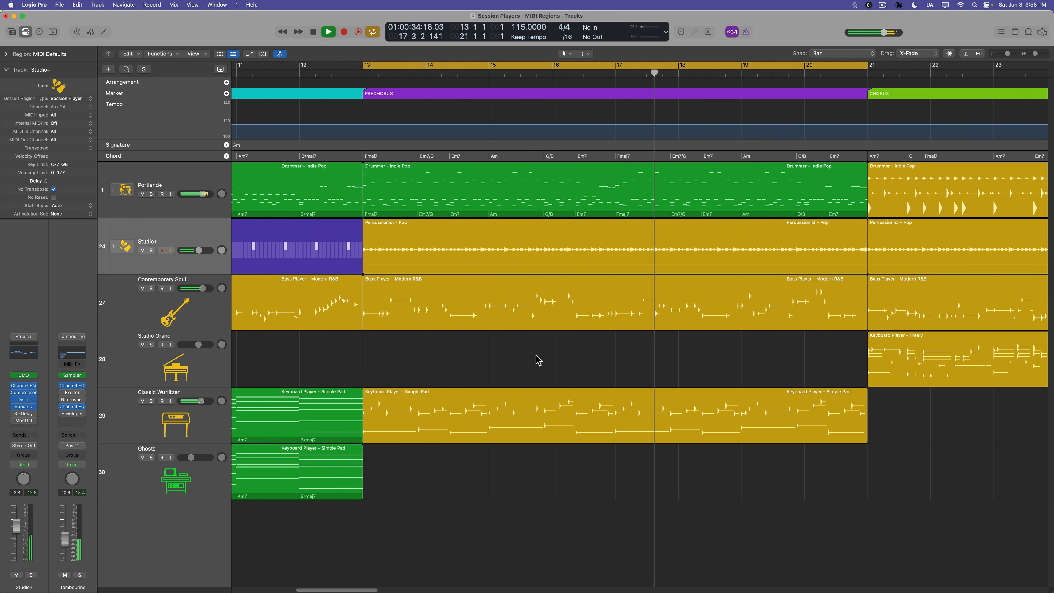
key(space)
Step: Convert the Prechorus Percussionist region on the Studio+ track to a MIDI region
double_click(456, 248)
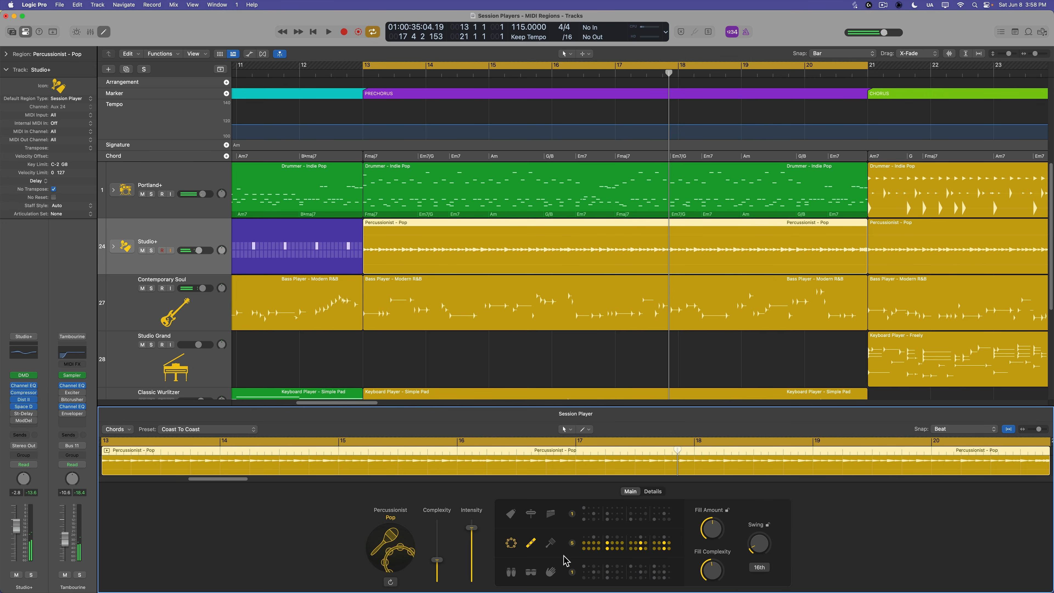
key(e)
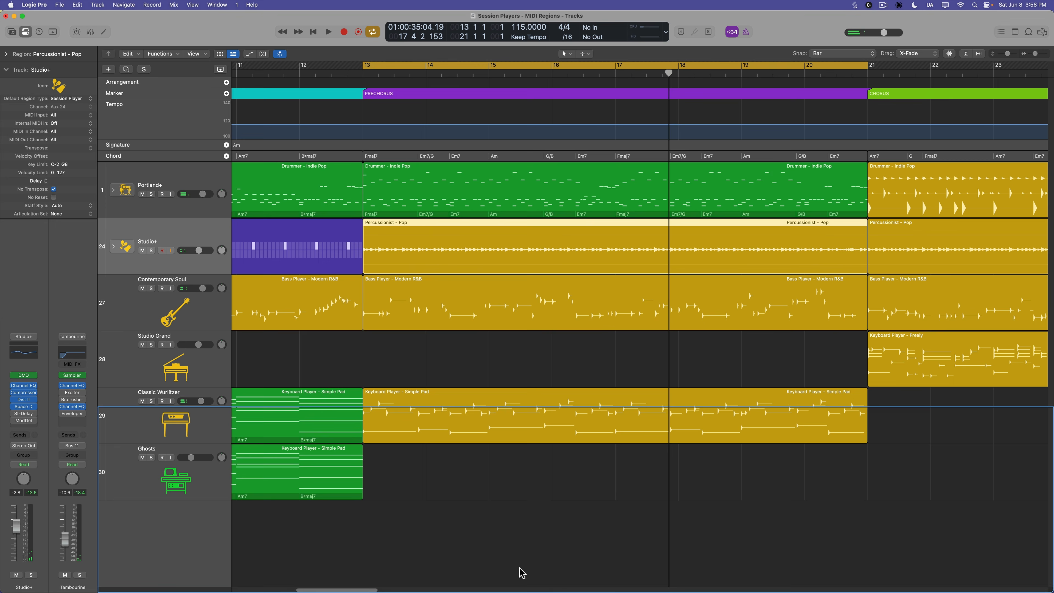
right_click(420, 260)
click(435, 265)
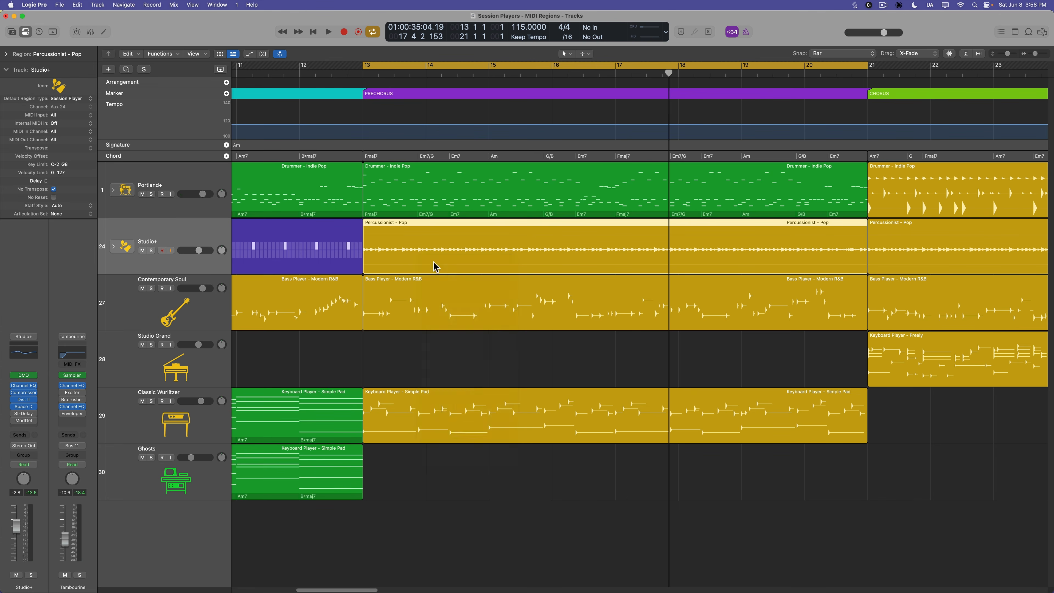
key(super+Left)
key(super+Left)
key(super+Left)
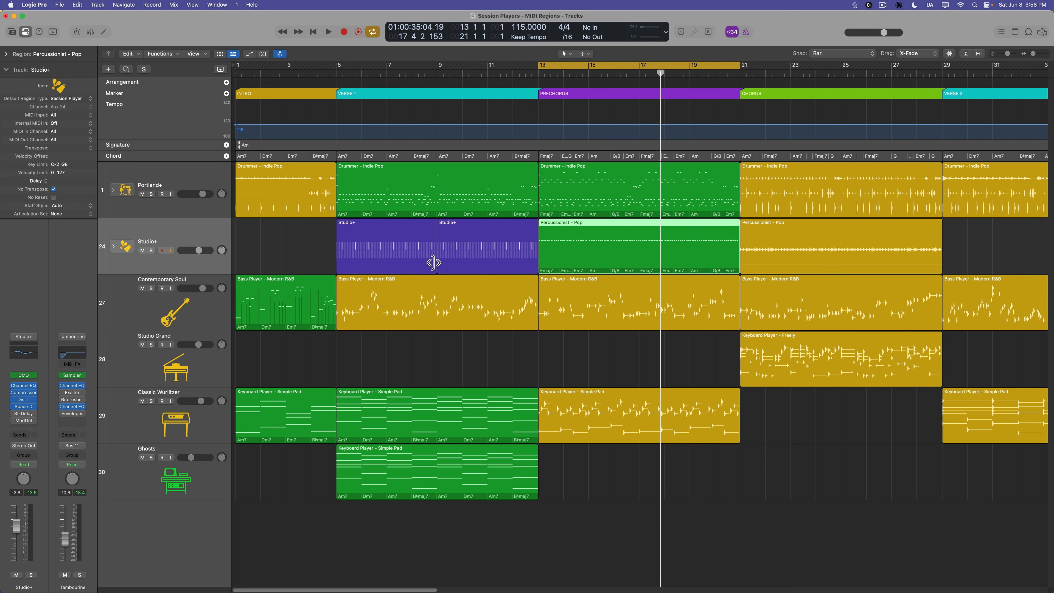
Step: Set the Tracks area's drag mode to Overlap
click(315, 241)
drag(322, 249, 469, 250)
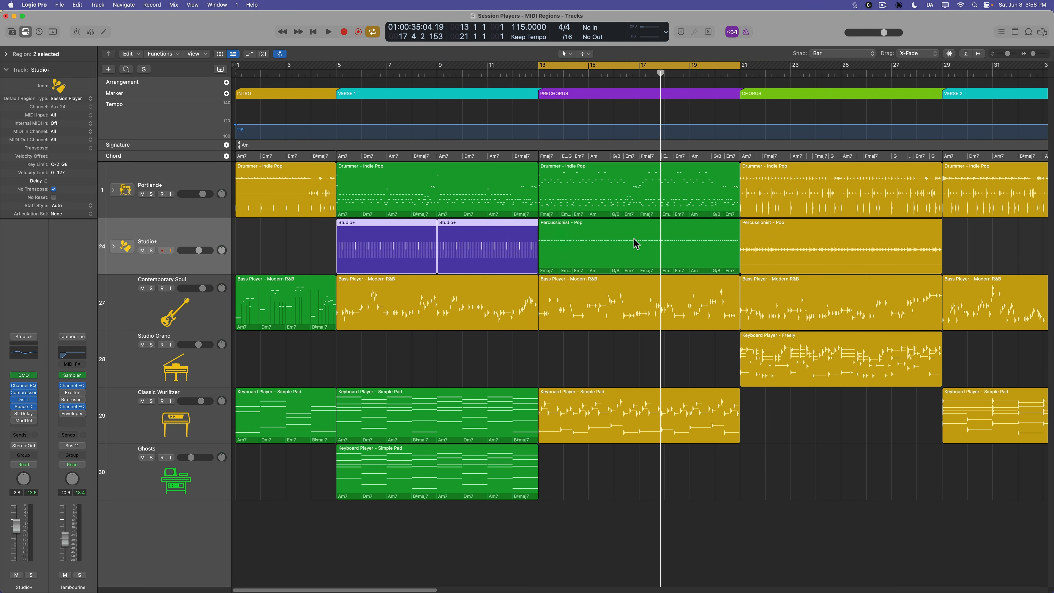
click(307, 251)
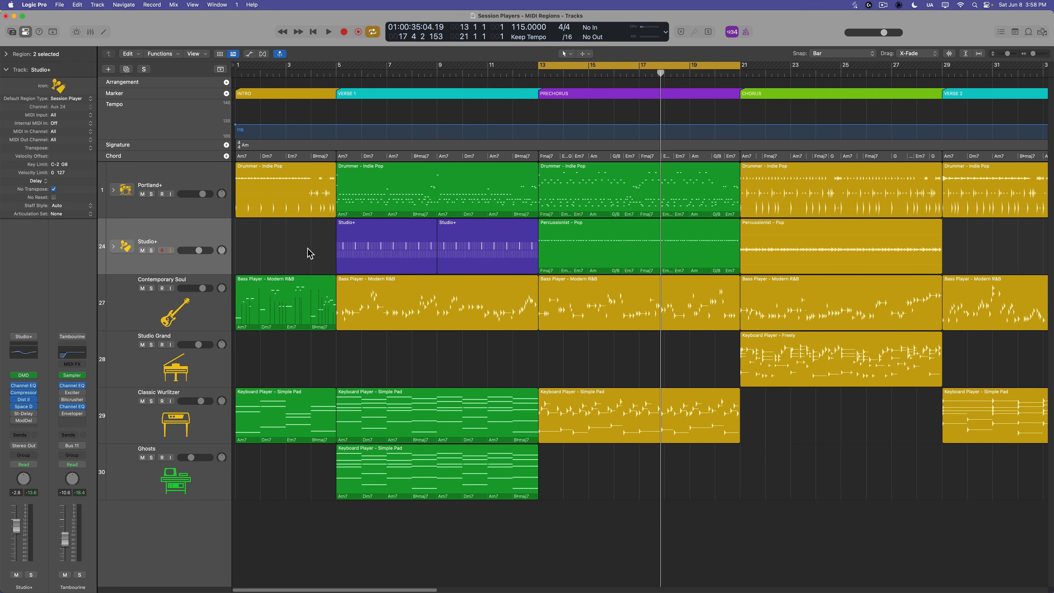
click(918, 53)
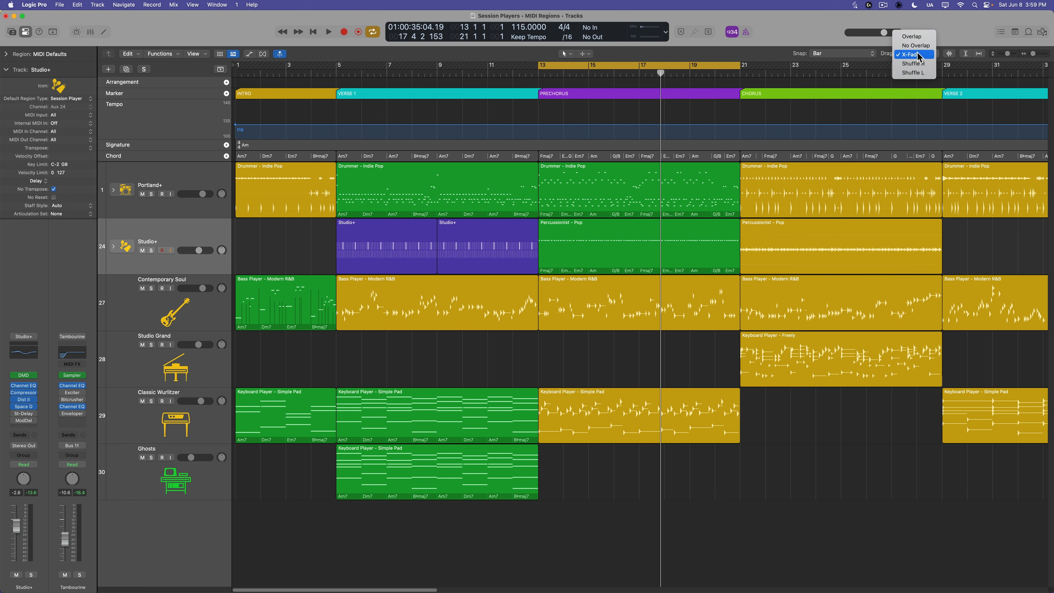
click(911, 37)
Step: Convert both Verse 1 Studio+ pattern regions to MIDI regions and copy them to bar 13, over the Prechorus percussion region
drag(325, 250, 493, 242)
right_click(483, 243)
click(499, 246)
drag(375, 256, 589, 252)
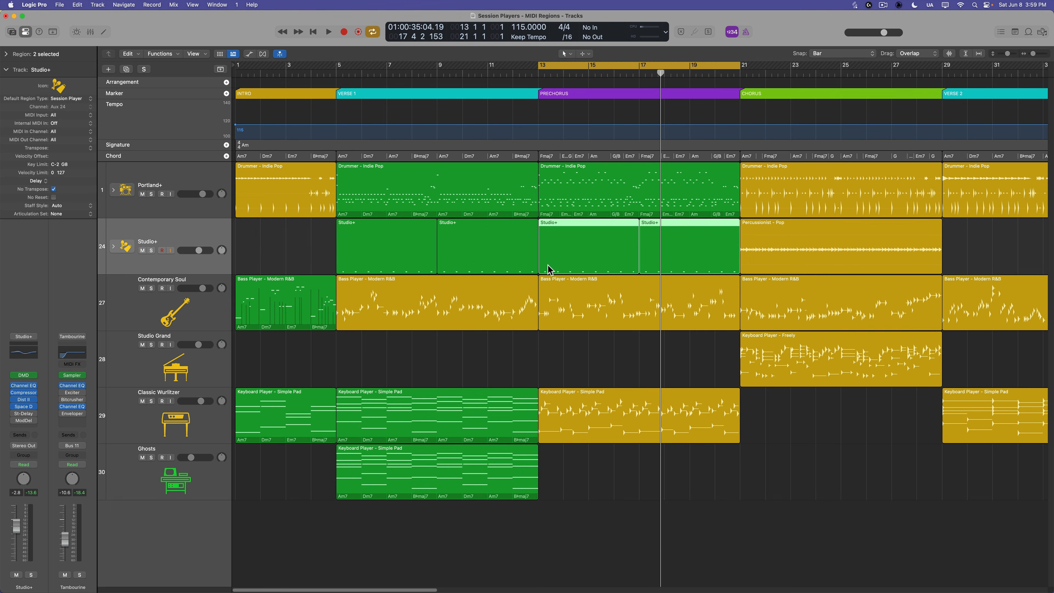
Step: Move the Verse 1 Studio+ regions aside to bar 2 and join the copies at bar 13 with the Prechorus Percussionist region
drag(312, 249, 391, 253)
drag(497, 243, 692, 245)
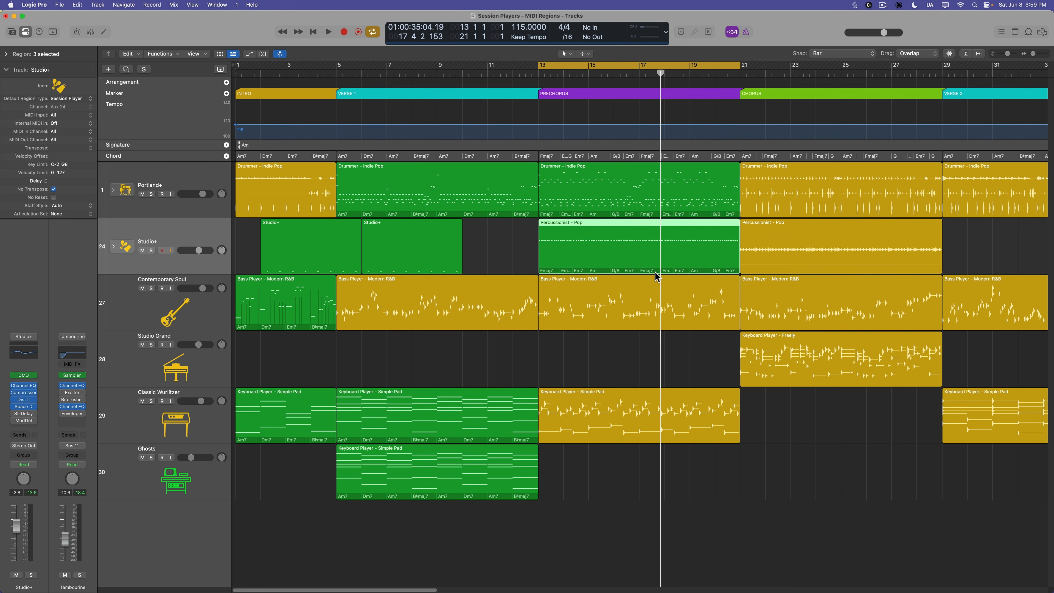
drag(507, 245, 687, 244)
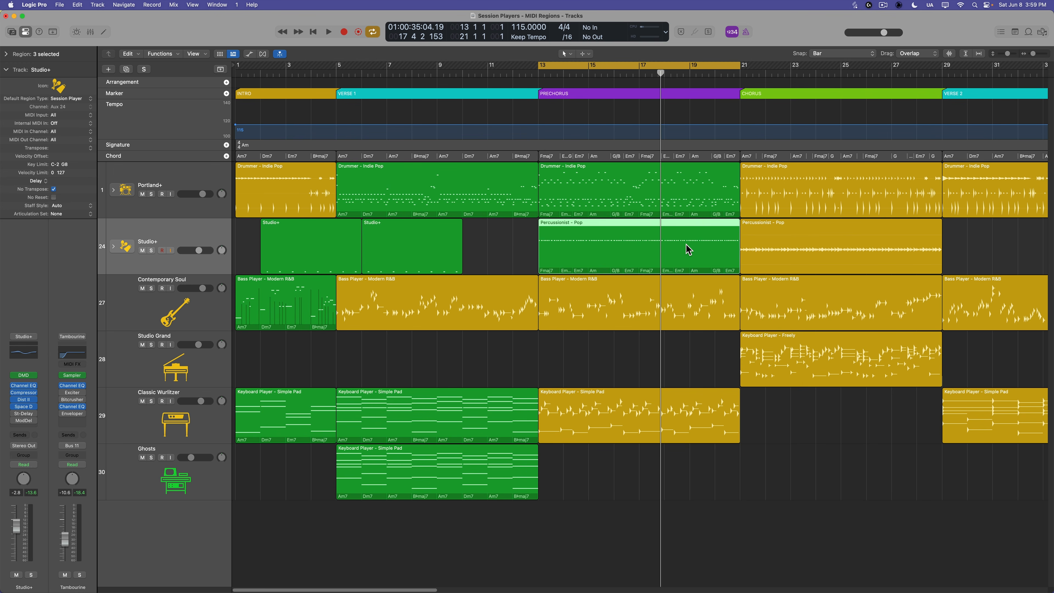
click(688, 249)
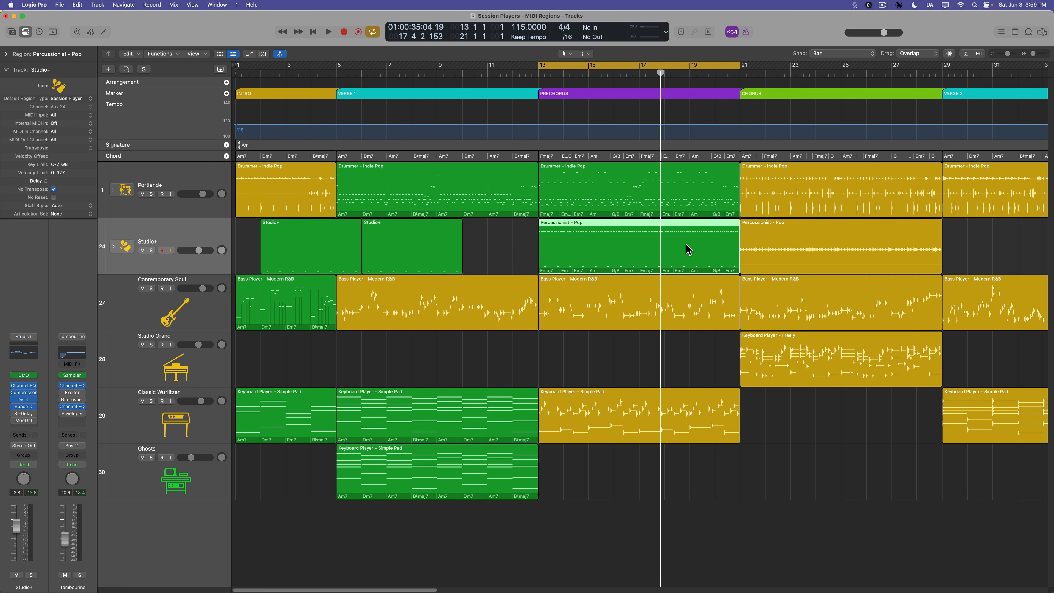
Step: Delete the region chords from the joined Prechorus percussion region and move both Studio+ regions back to Verse 1 at bar 5
right_click(643, 248)
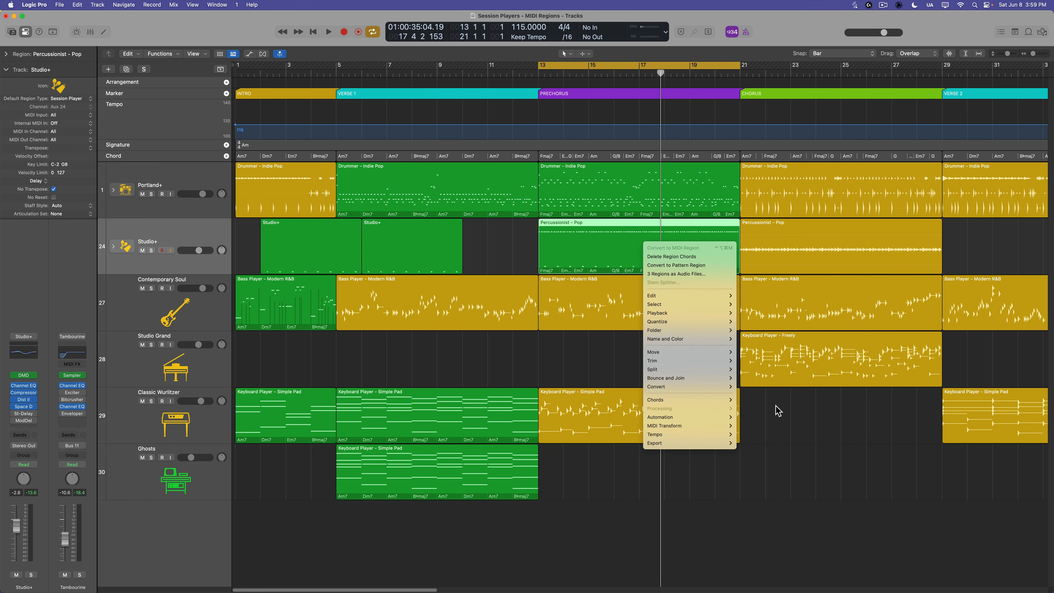
mouse_move(724, 400)
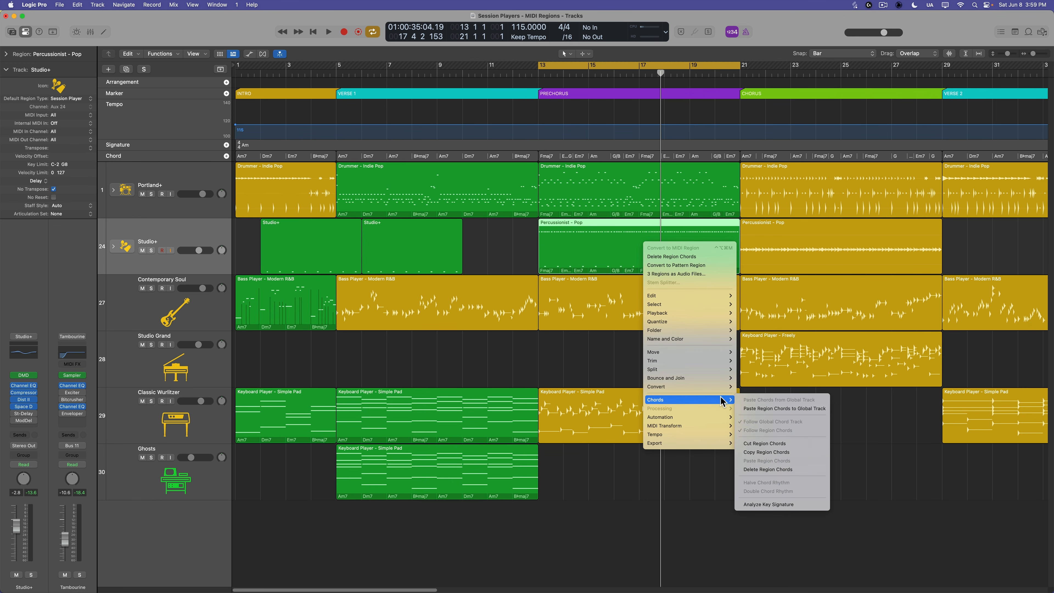
click(766, 468)
drag(490, 245, 348, 249)
drag(346, 249, 416, 248)
Step: Play the Prechorus with the Studio+ track soloed, listen again with all tracks, and stop playback
key(s)
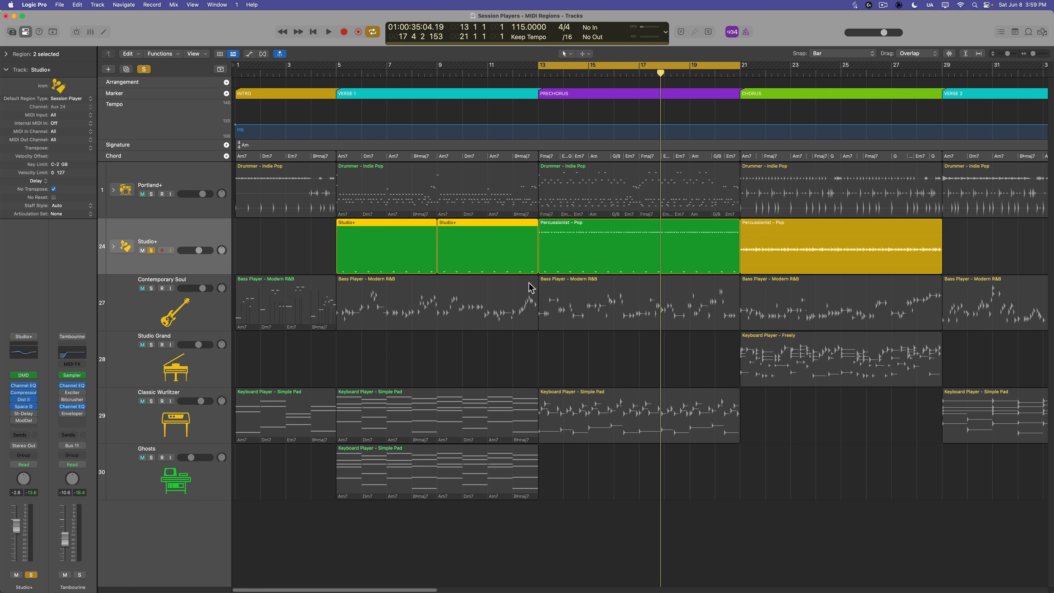
click(575, 254)
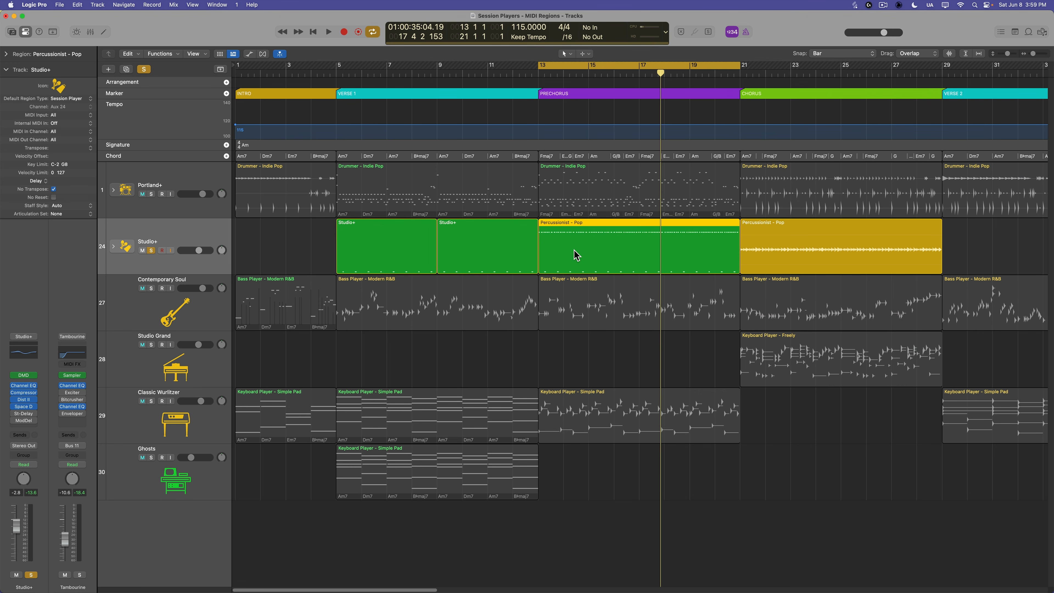
key(space)
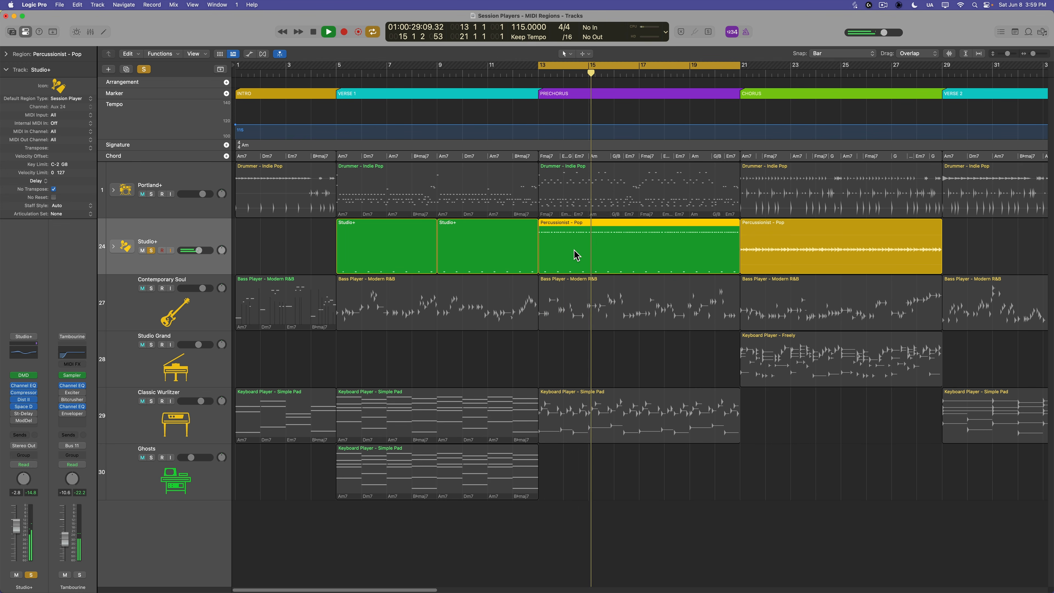
key(s)
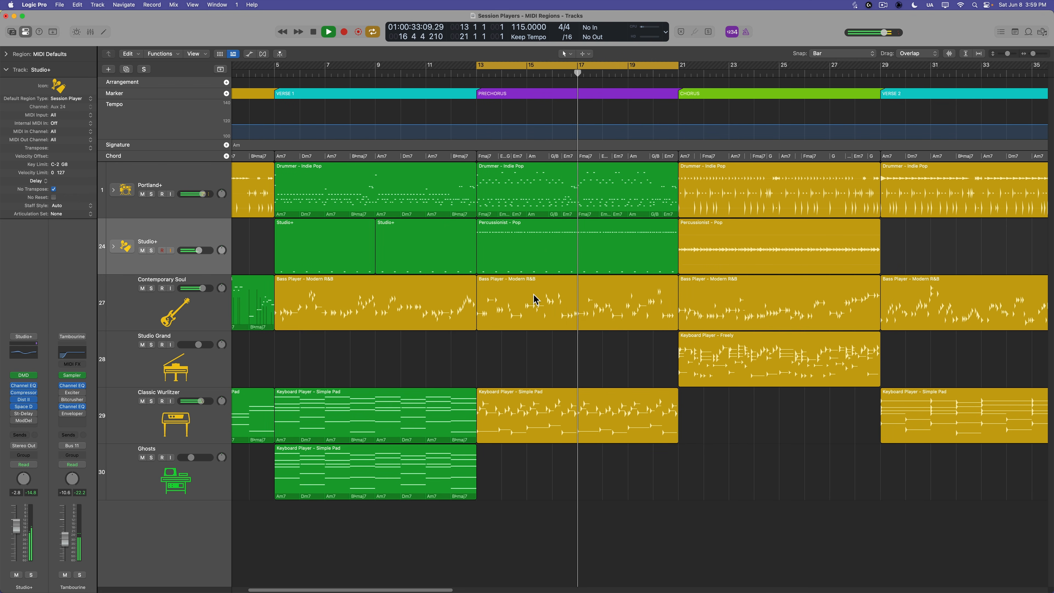
click(530, 323)
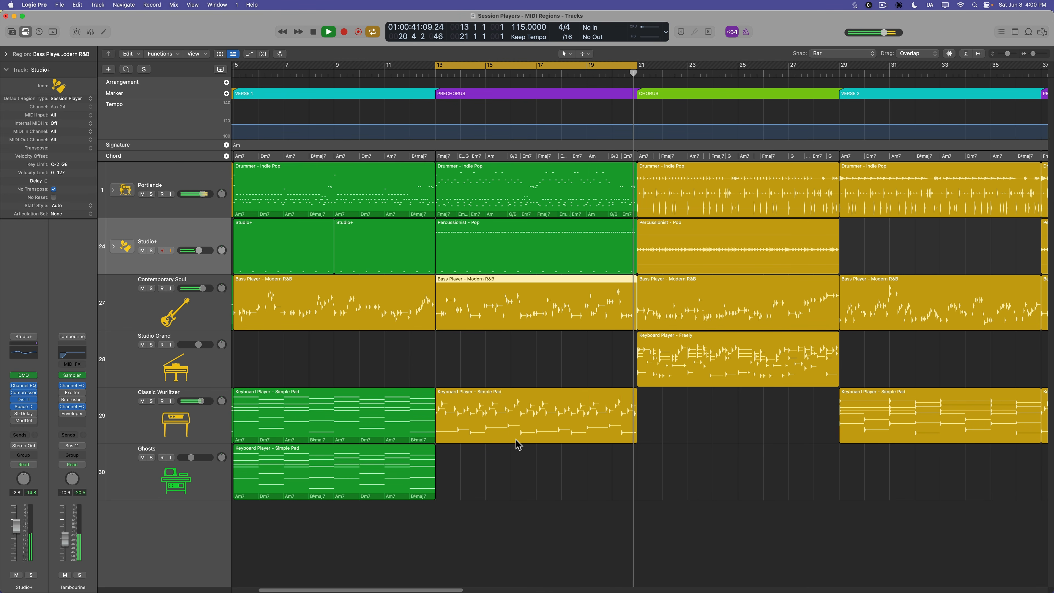
click(524, 464)
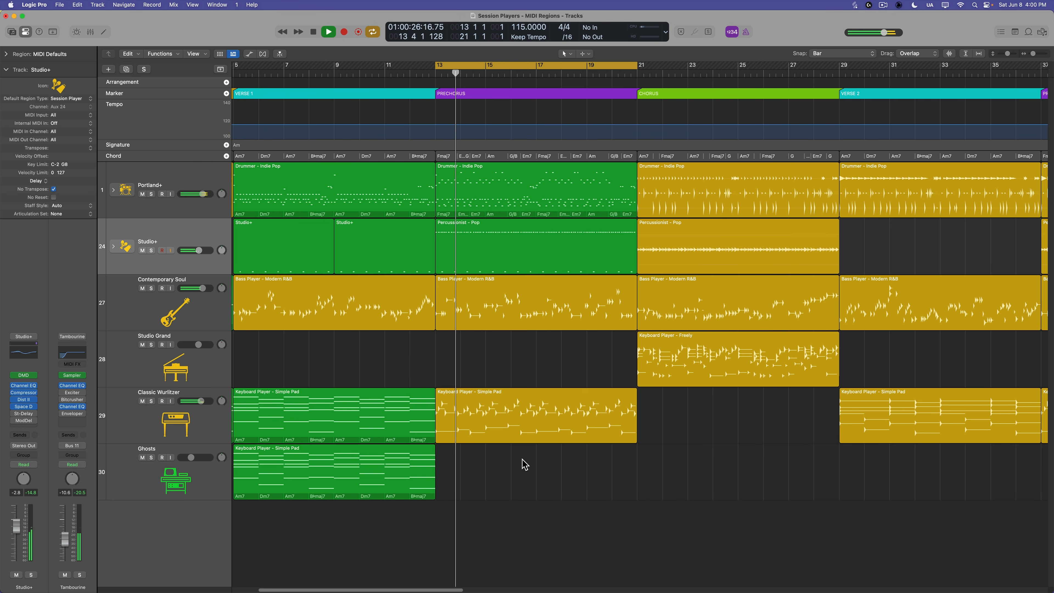
key(space)
click(485, 420)
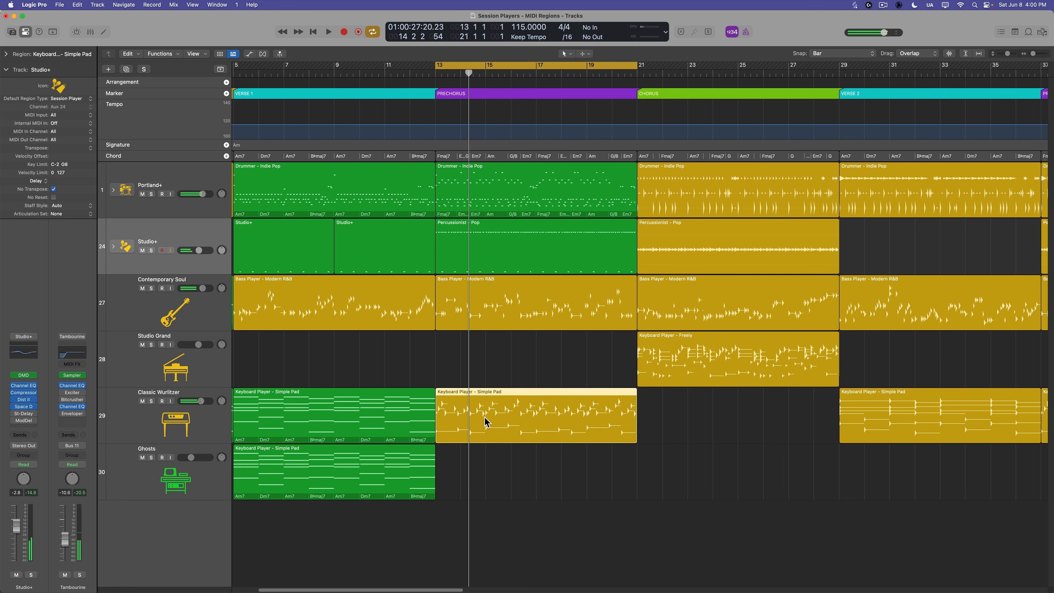
click(527, 499)
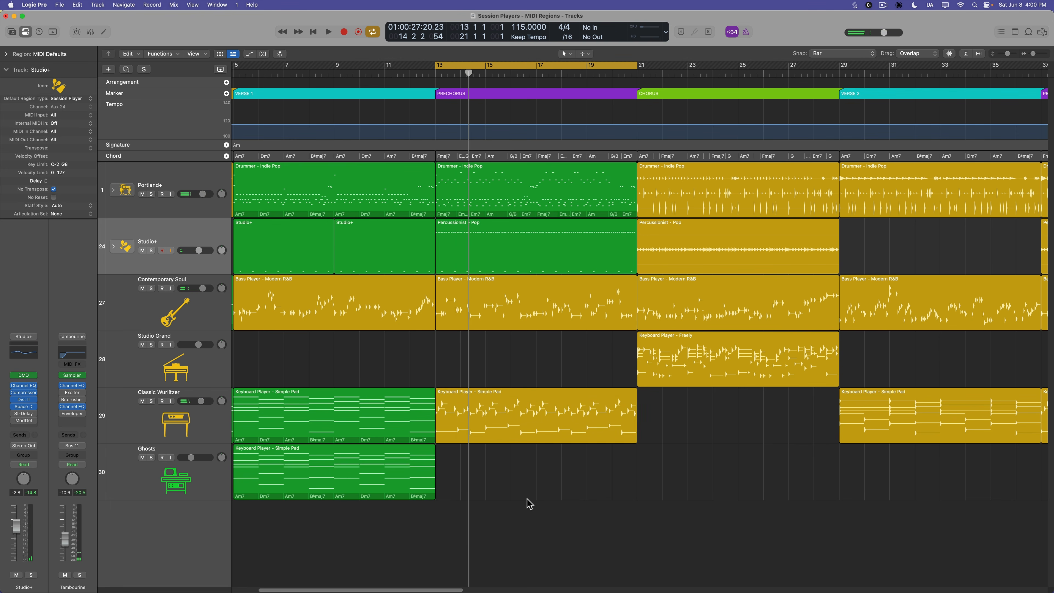
Step: Reduce the track heights, turn off cycle mode, add an instrument track below Ghosts, and search for "pad" to load Aurora Pad
key(super+Up)
key(super+Up)
key(super+Up)
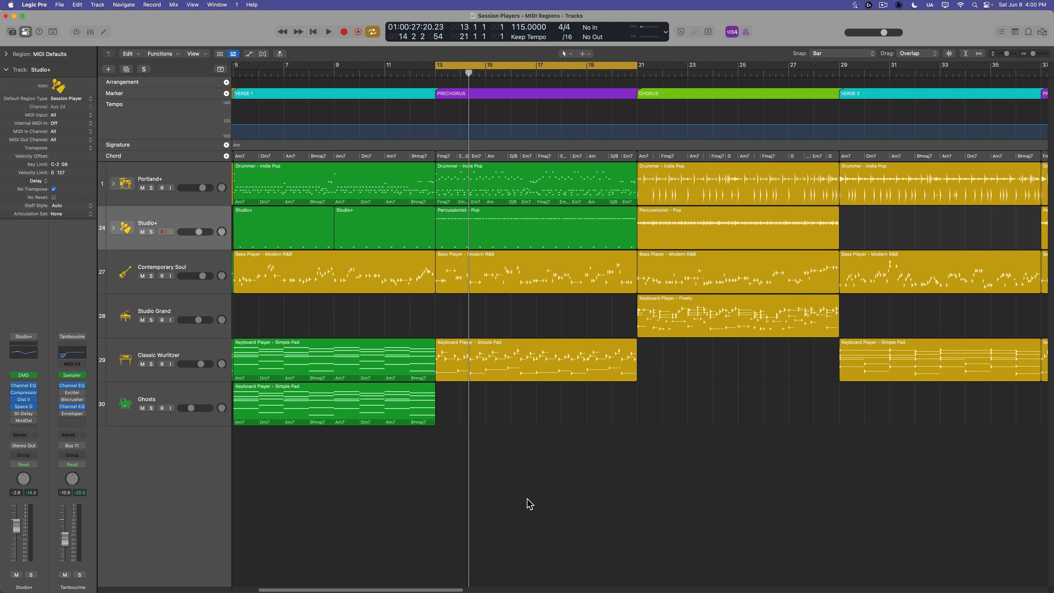
key(c)
double_click(166, 471)
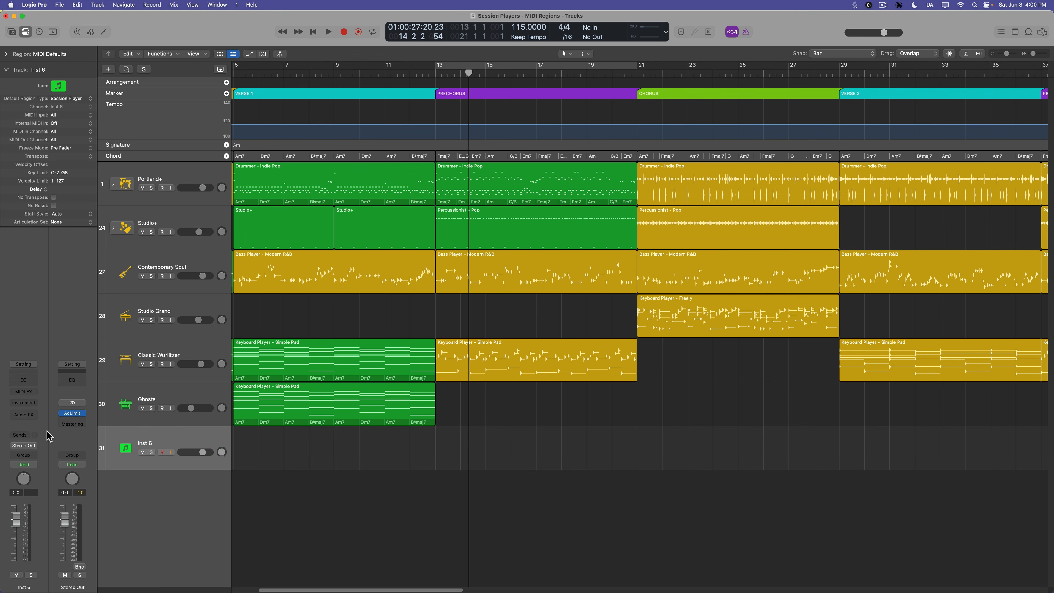
click(12, 32)
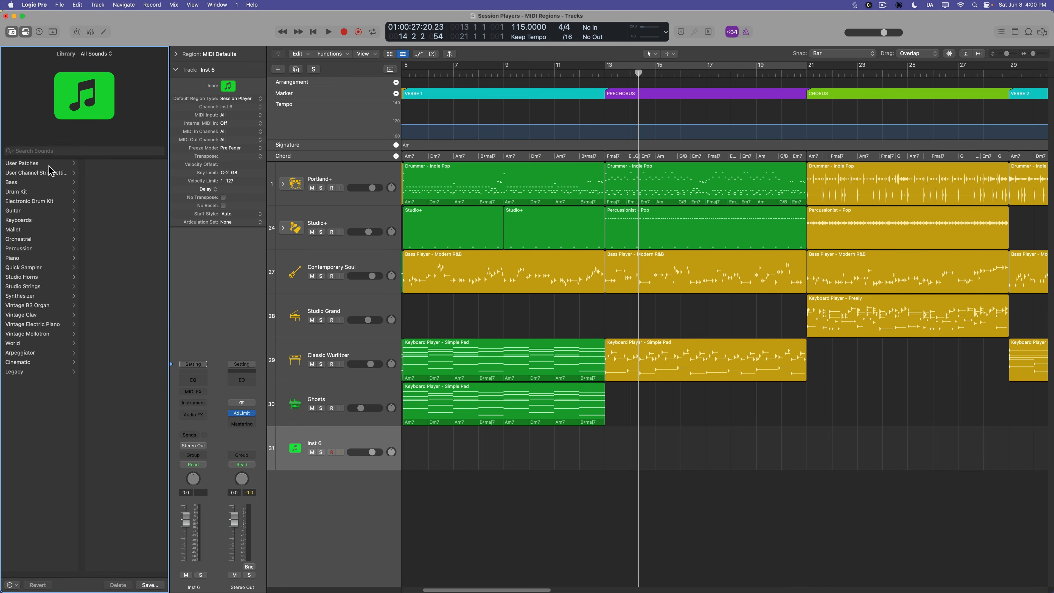
text(pad)
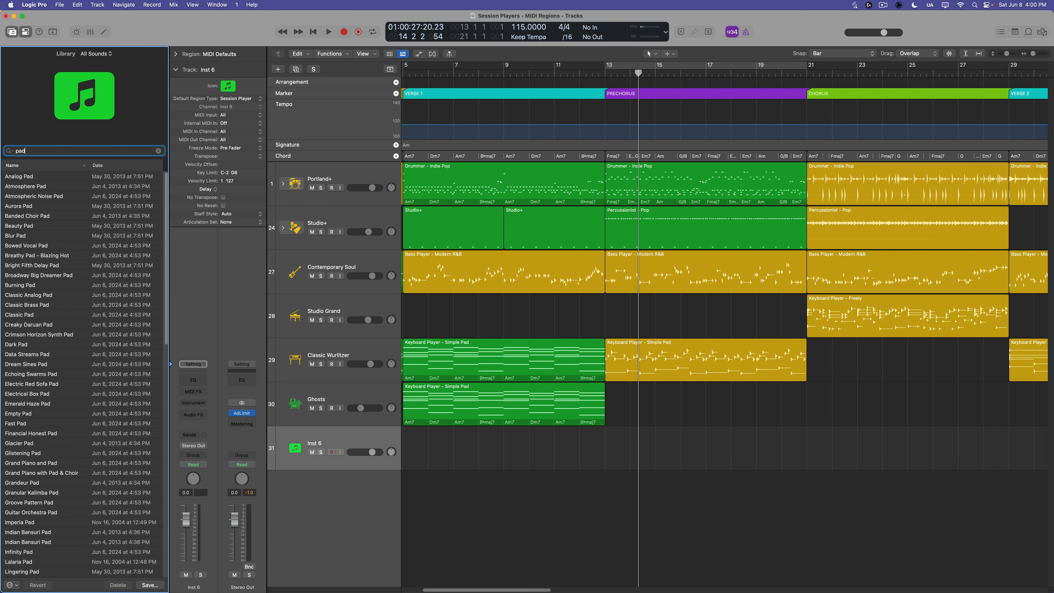
click(32, 206)
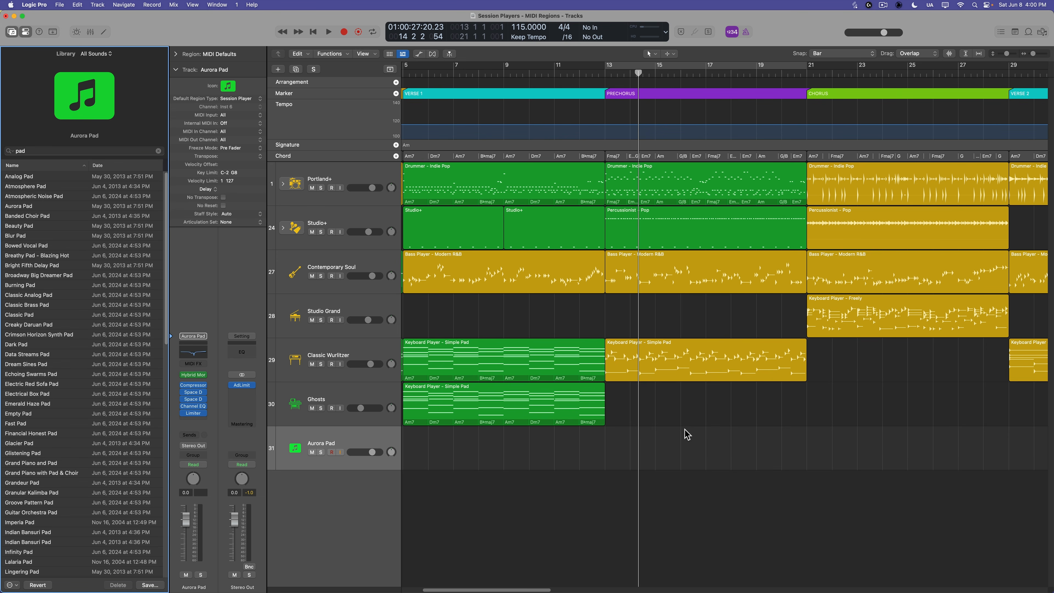
Step: Place the Prechorus chords from the Chord track on the Aurora Pad track as a region and enlarge that track
click(627, 160)
drag(634, 156, 648, 447)
click(658, 457)
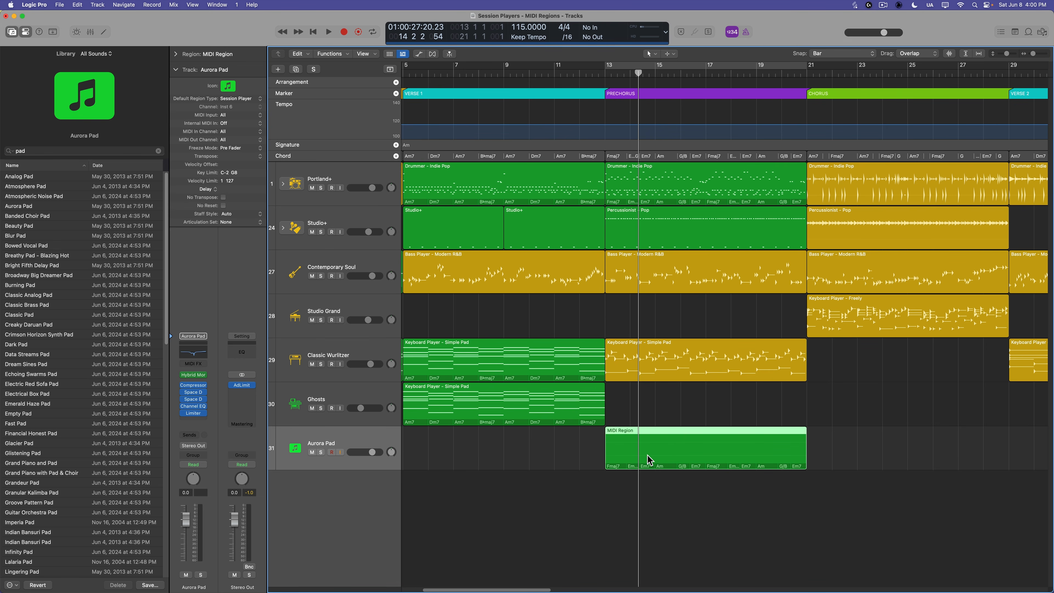
drag(382, 470, 541, 521)
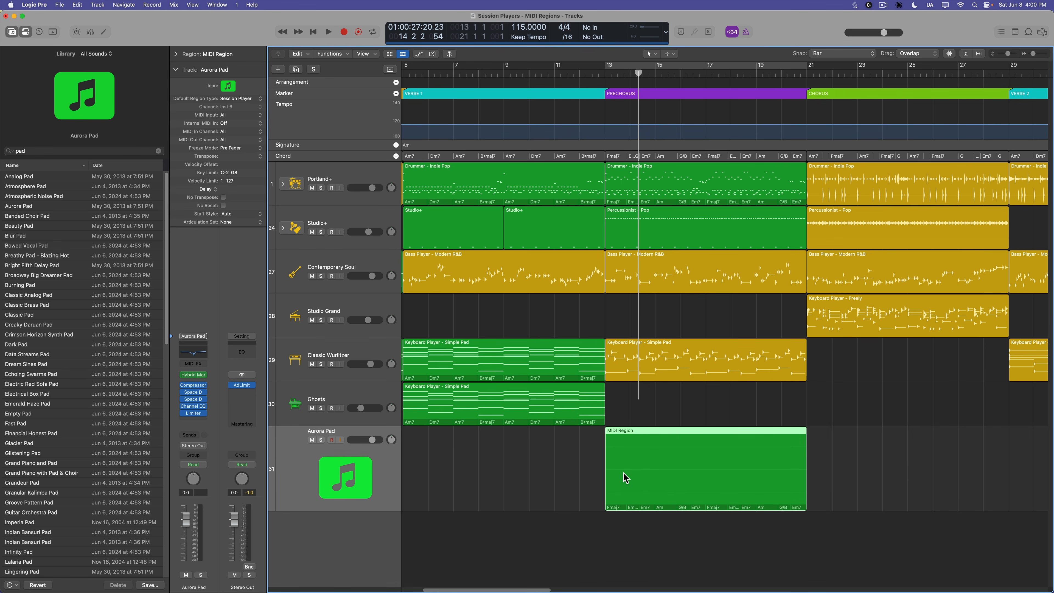
Step: Change the Aurora Pad region's Session Player to Keyboard Player, Simple Pad style, with Change Patch off, and close the editor
double_click(623, 477)
key(e)
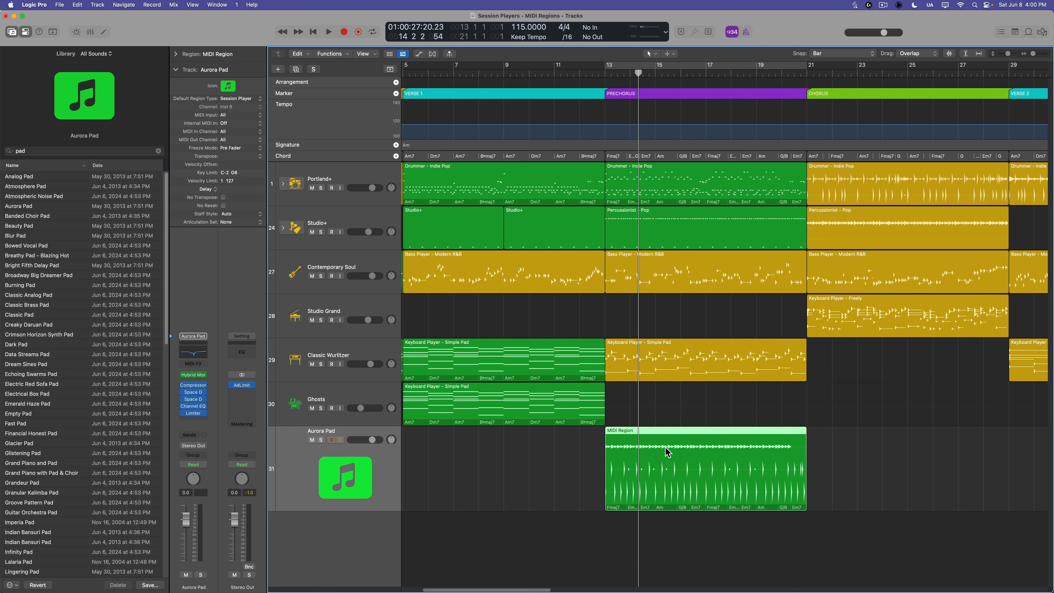
key(e)
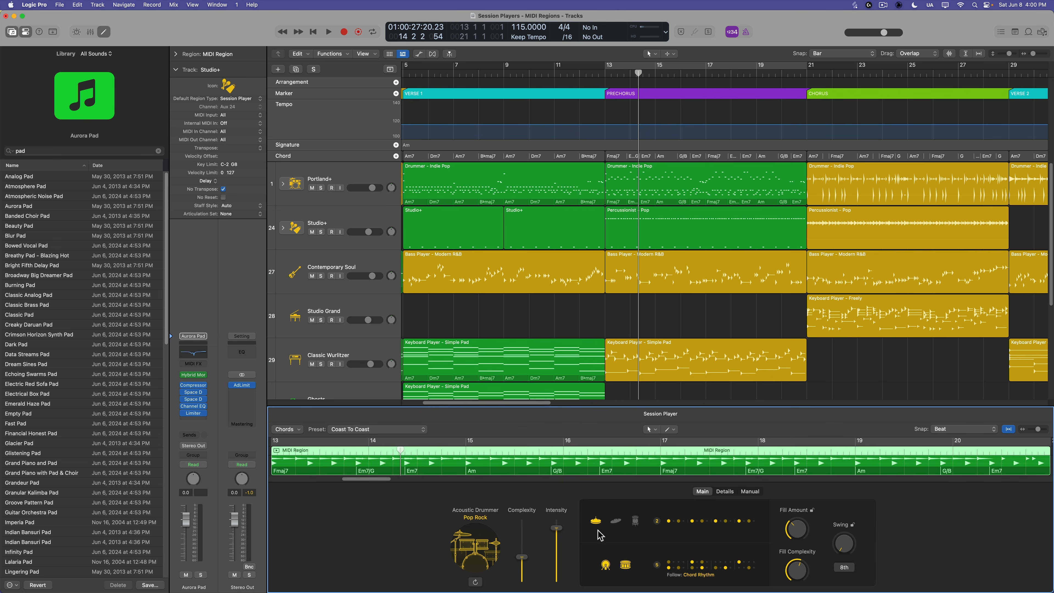
click(477, 517)
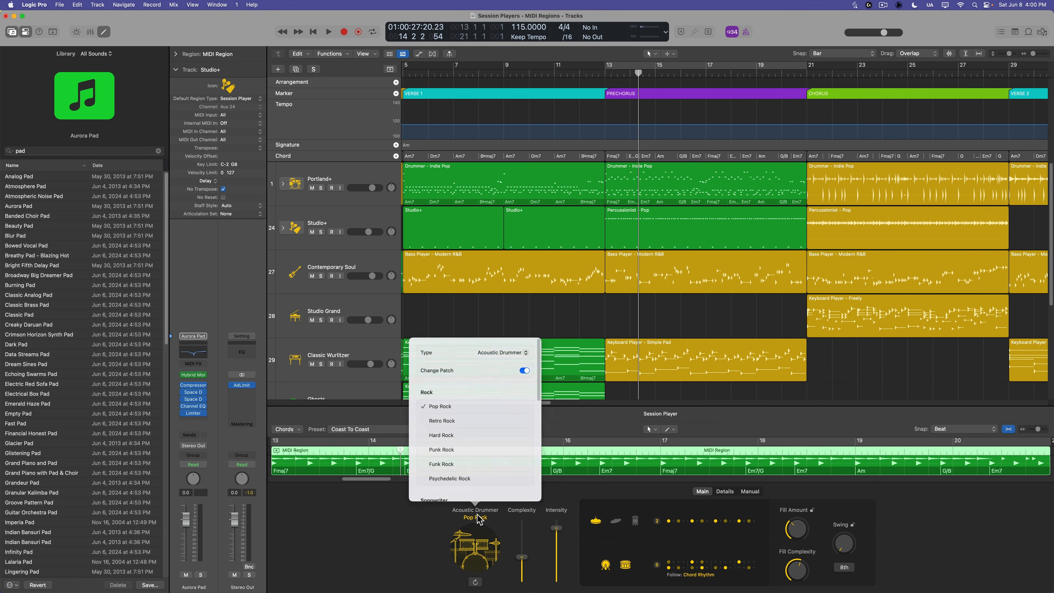
click(528, 363)
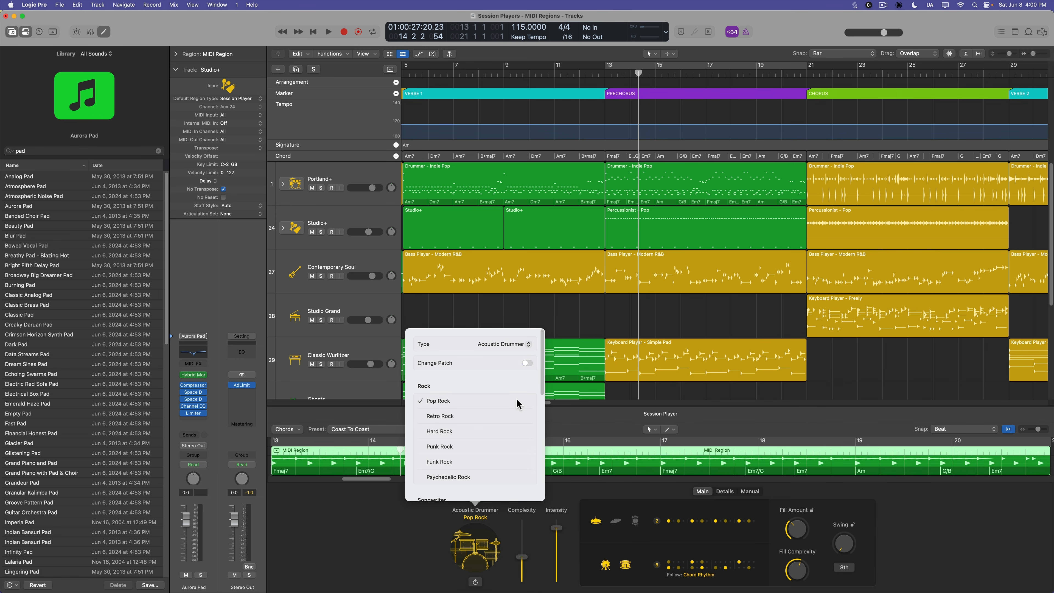
click(493, 339)
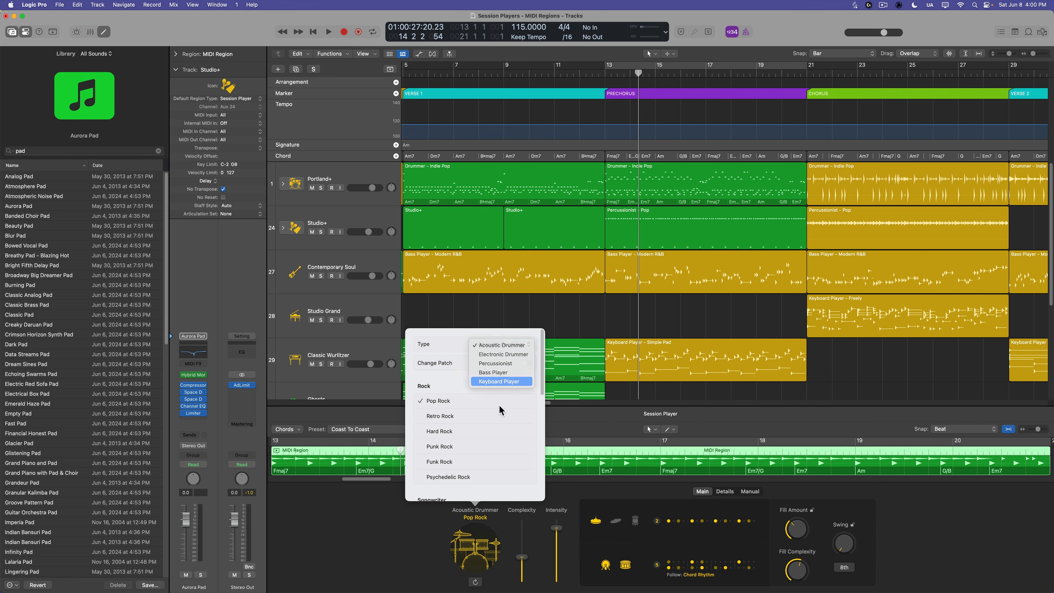
click(499, 381)
click(453, 460)
click(340, 525)
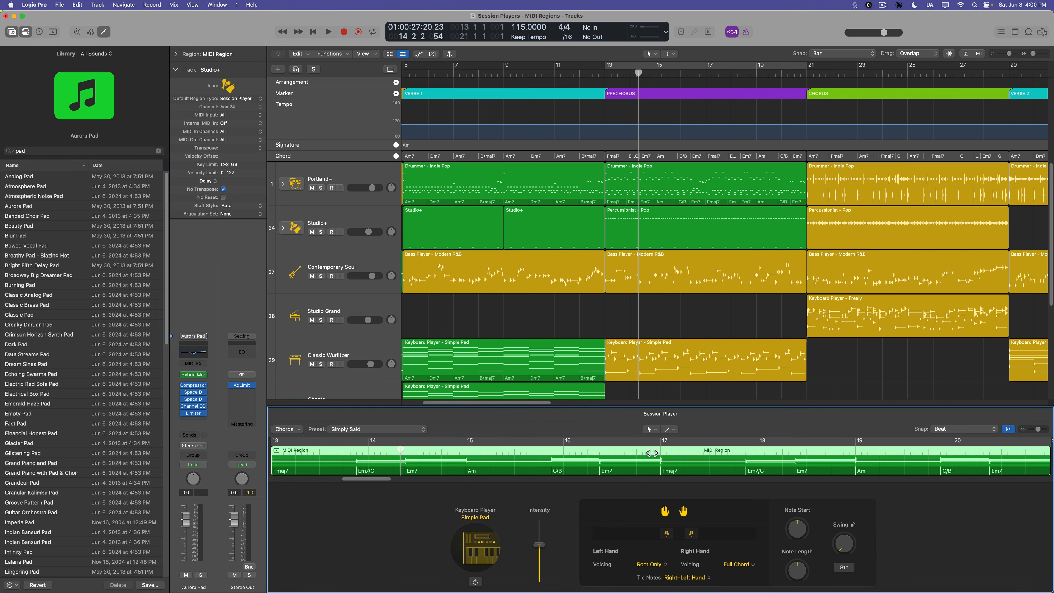
key(x)
key(x)
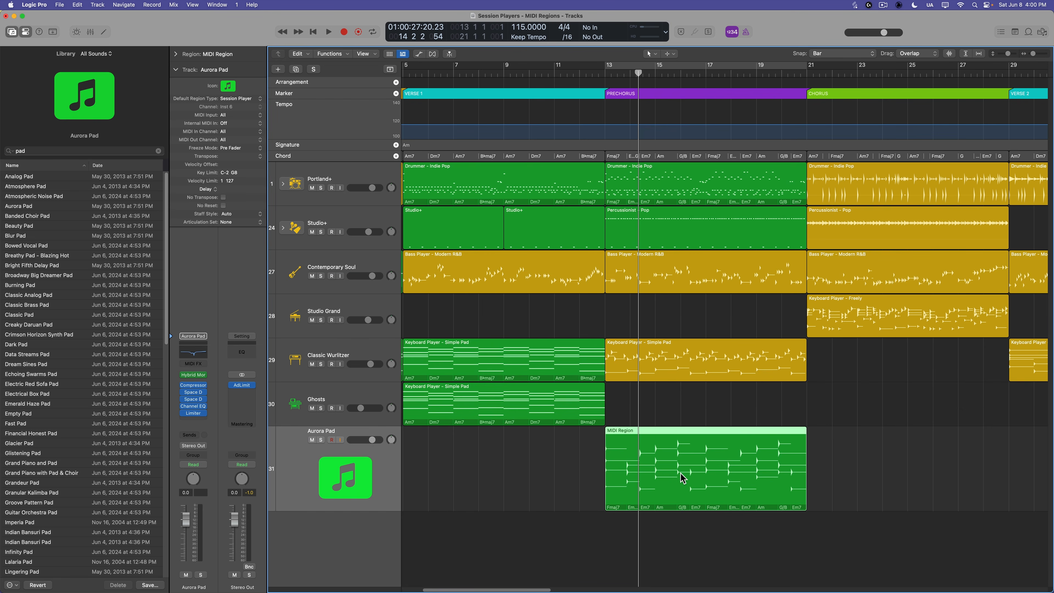
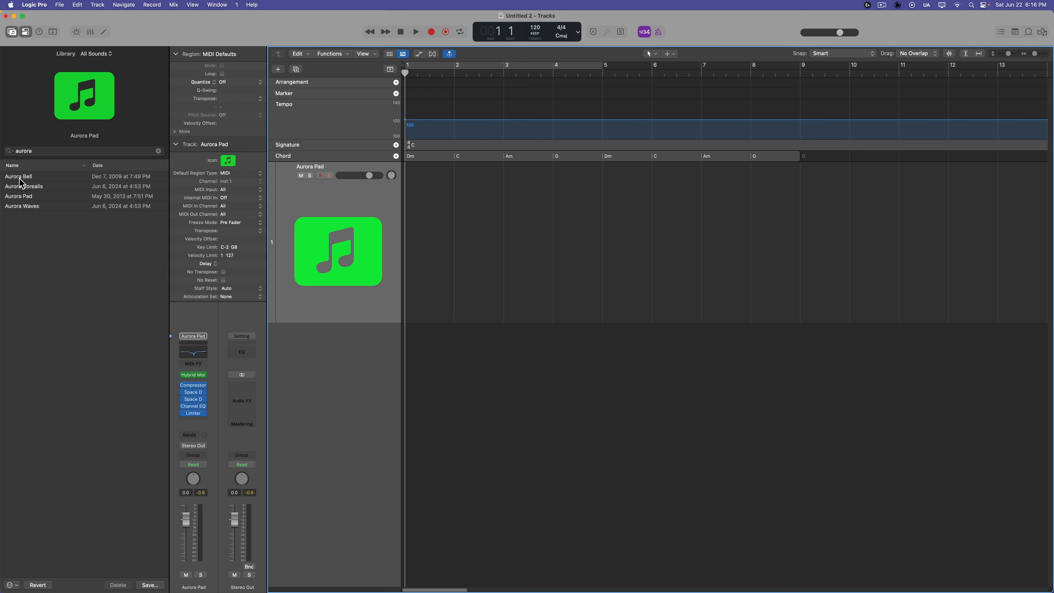
Step: In the Untitled 2 project, place the eight-bar chord progression on the Aurora Pad track as a MIDI region and open it
click(458, 161)
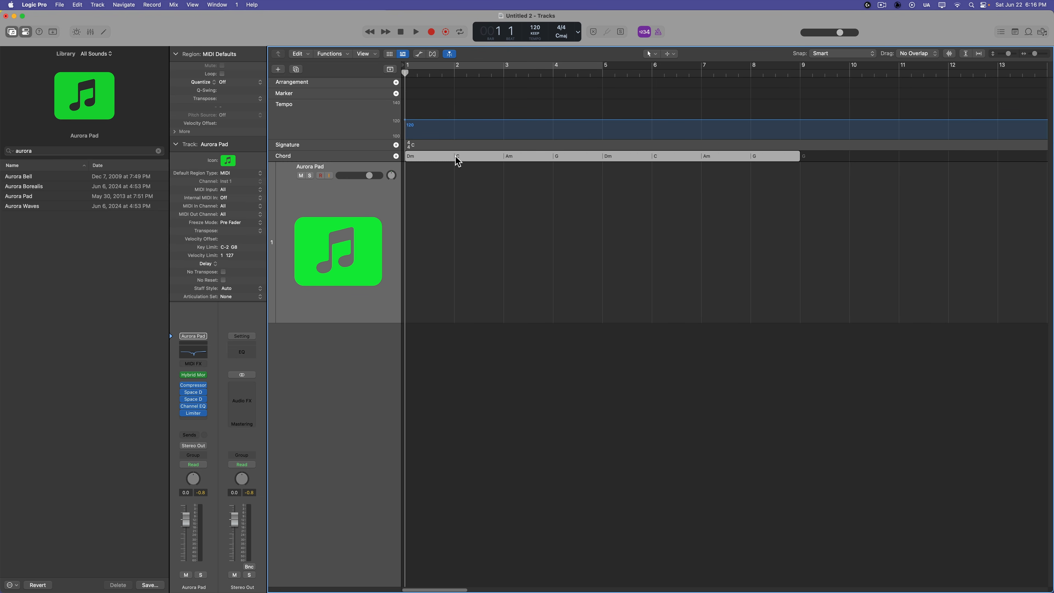
drag(458, 162, 454, 184)
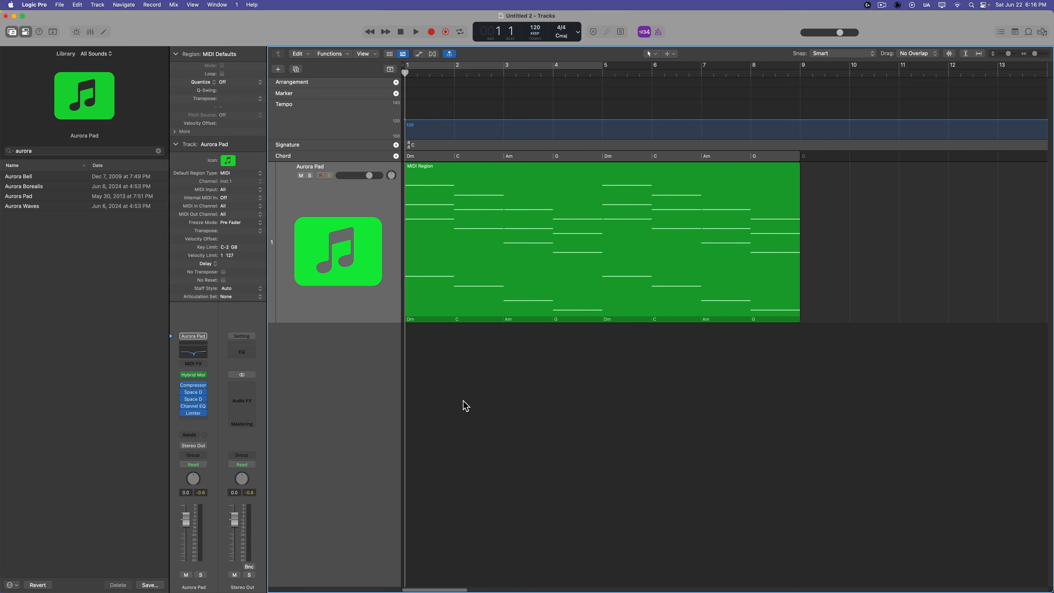
click(506, 259)
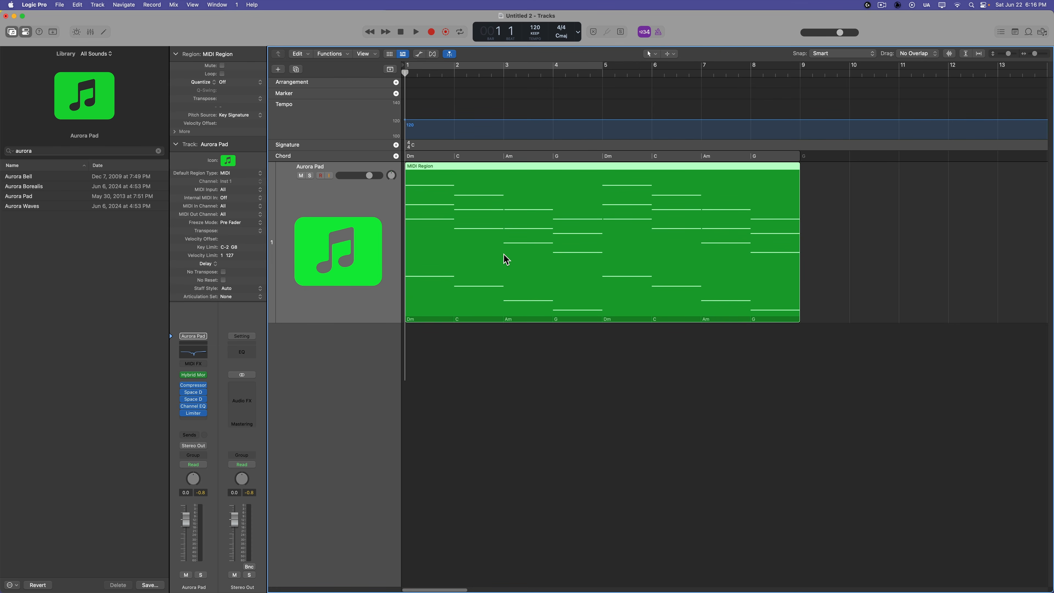
double_click(506, 260)
drag(549, 388, 548, 343)
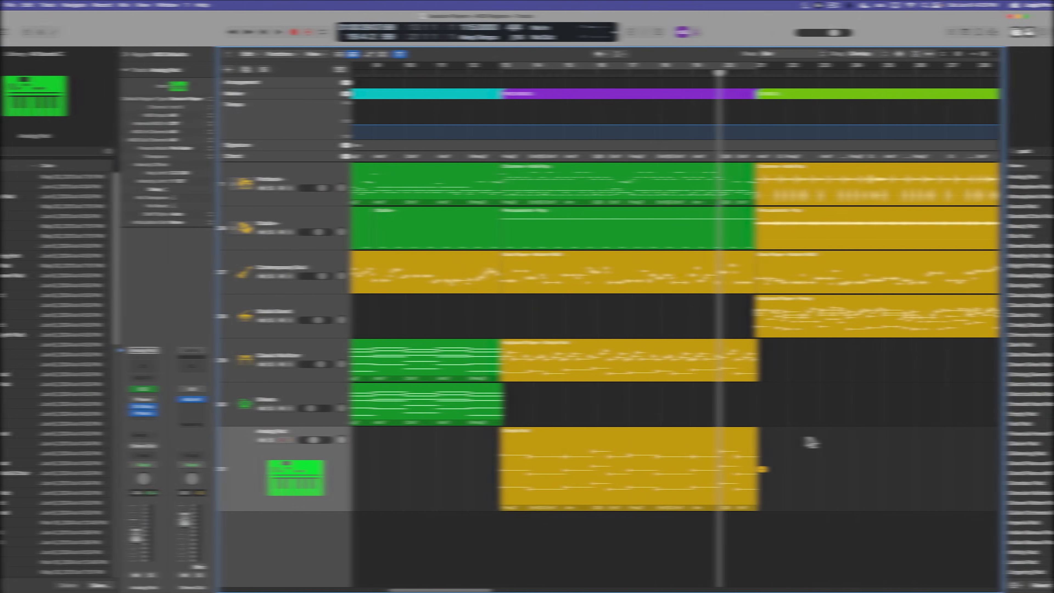
Step: In the Session Players project, play from the Prechorus into the Chorus to check the Analog Pad layer
key(space)
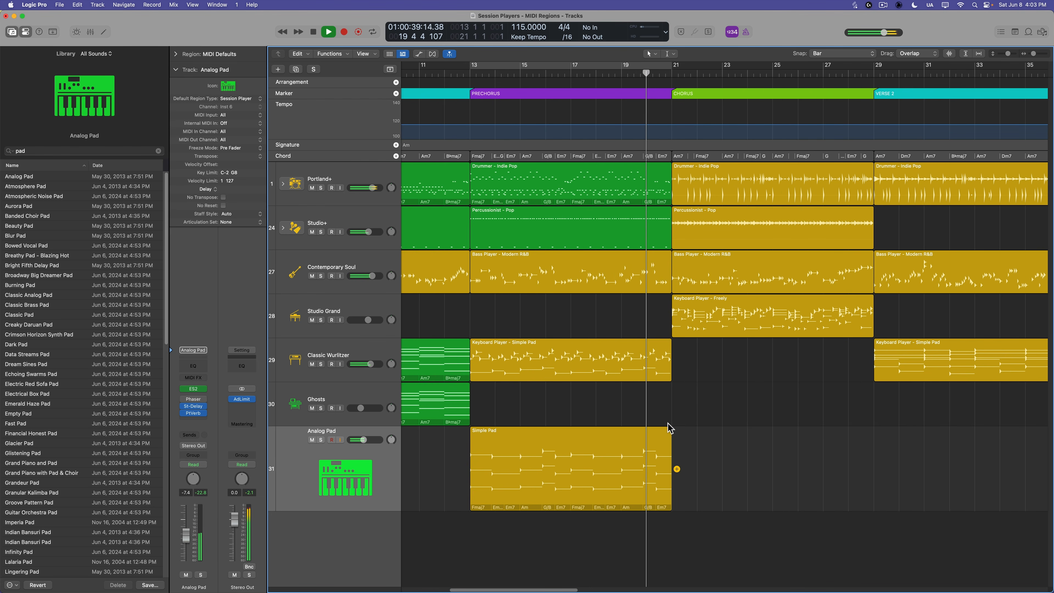
scroll(641, 403, right, 3)
scroll(638, 399, left, 1)
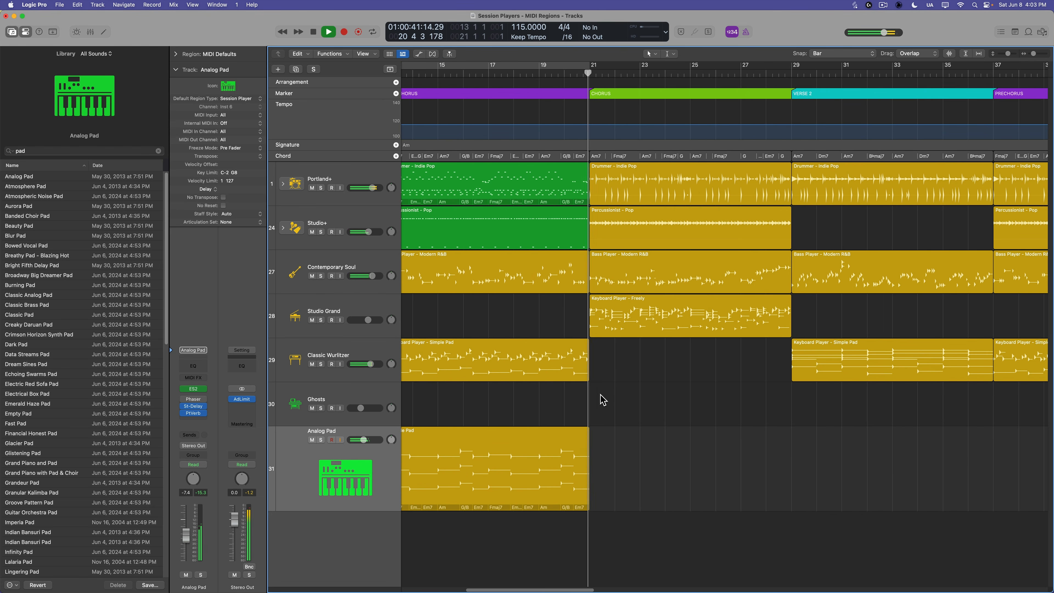
scroll(631, 416, right, 3)
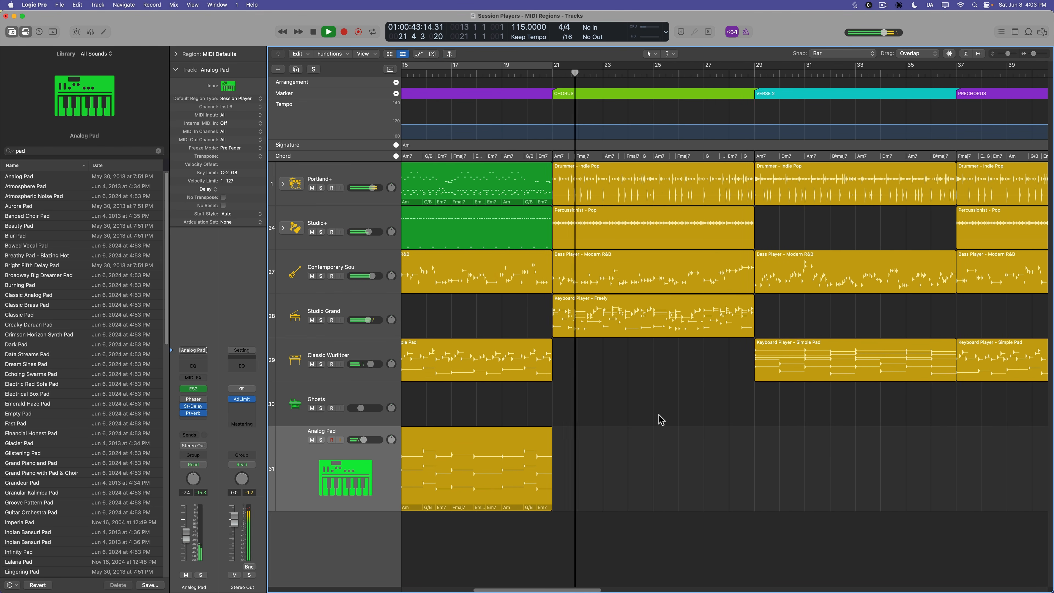
Step: Replace the Chorus Percussionist region on the Studio+ track with a copy of the Prechorus MIDI percussion region
click(619, 243)
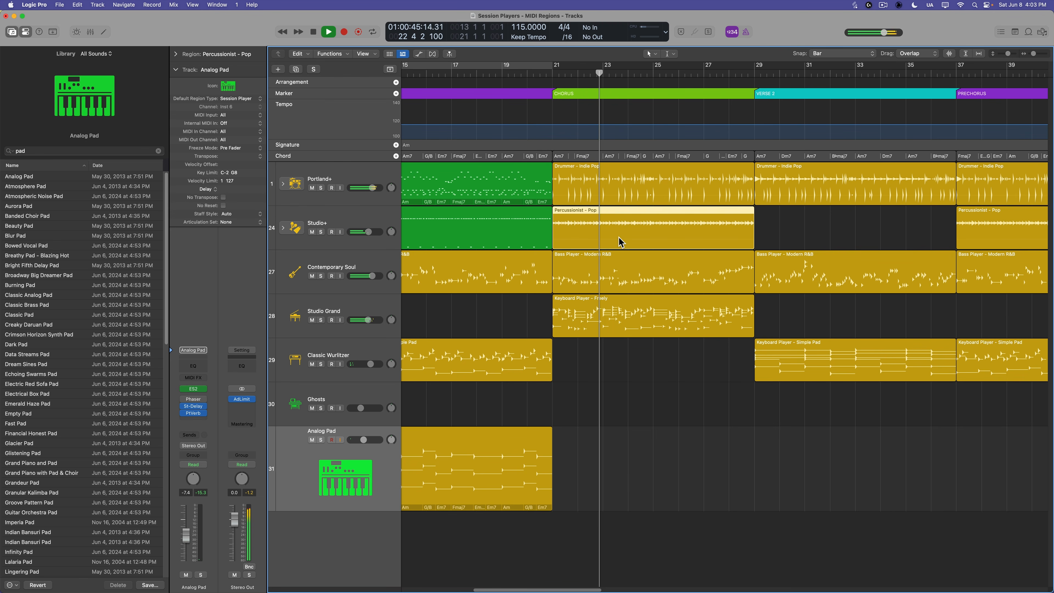
key(Delete)
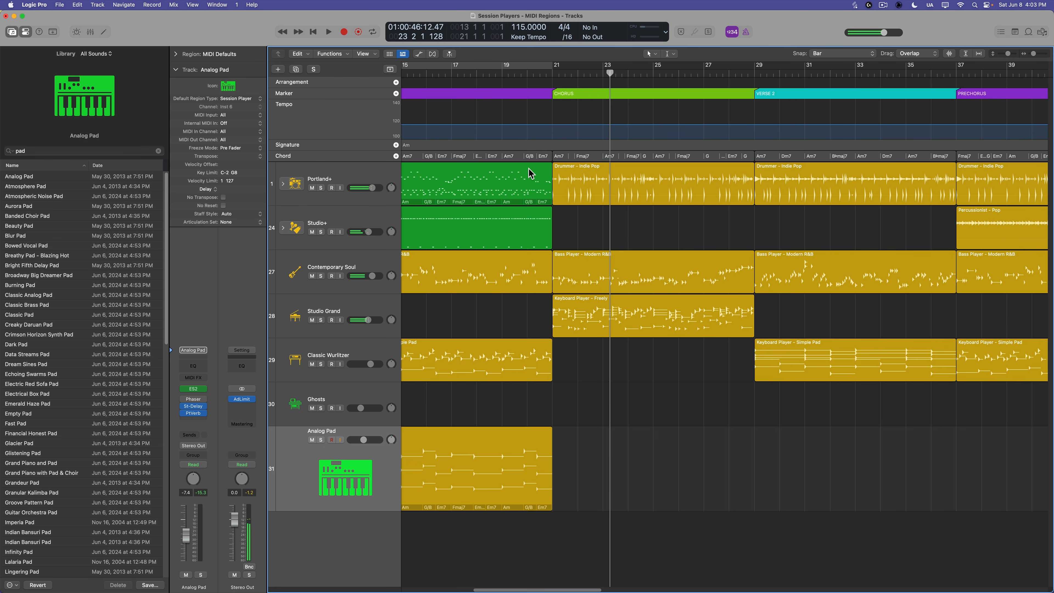
key(super+z)
drag(691, 226, 691, 226)
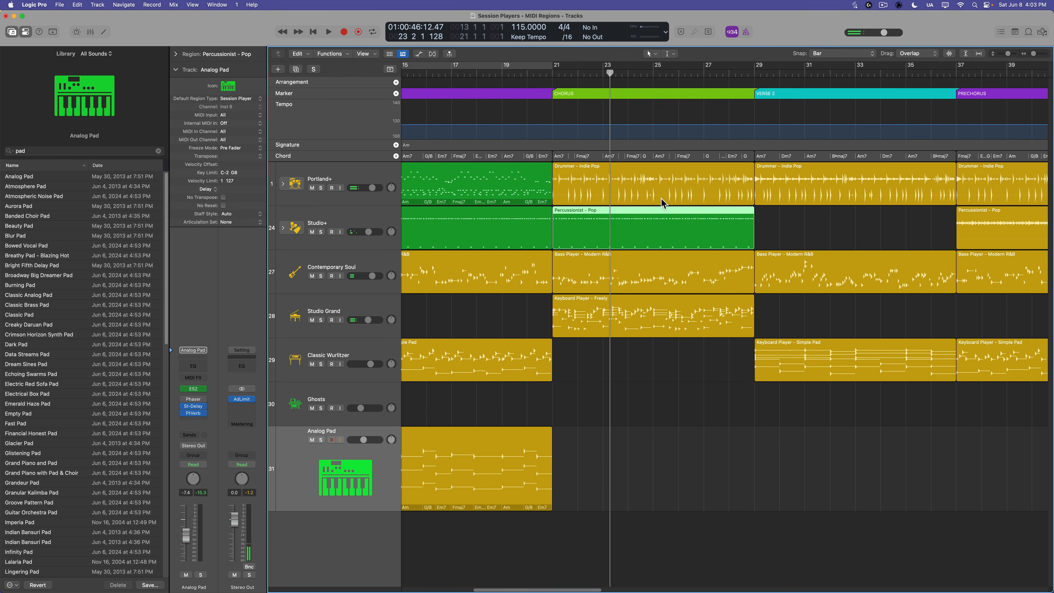
Step: Play the cycled Chorus and examine the Follow Rhythm settings of its drummer, bass and Studio Grand keyboard regions
click(658, 185)
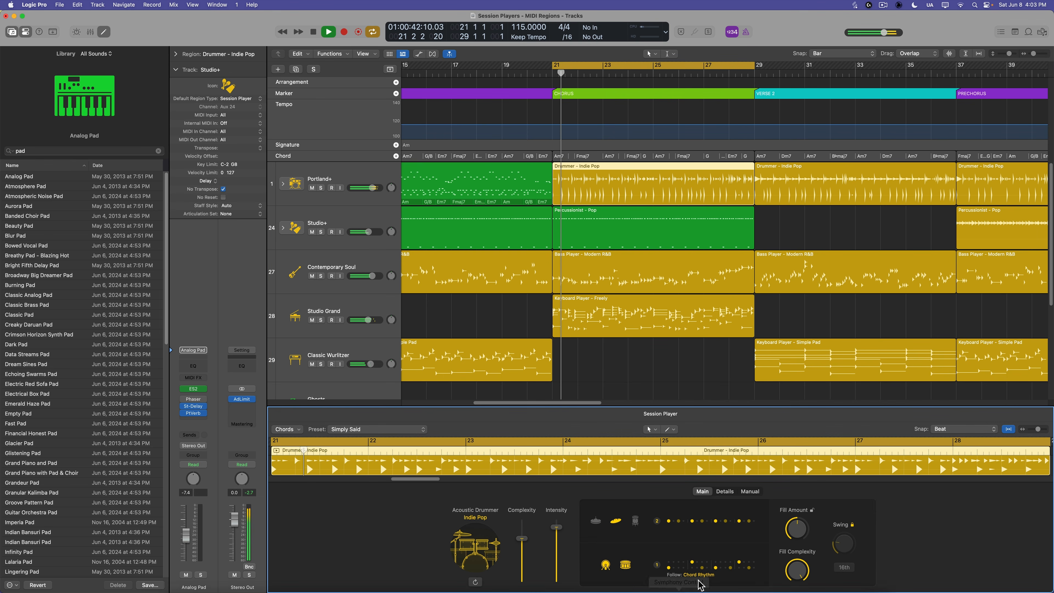
click(715, 565)
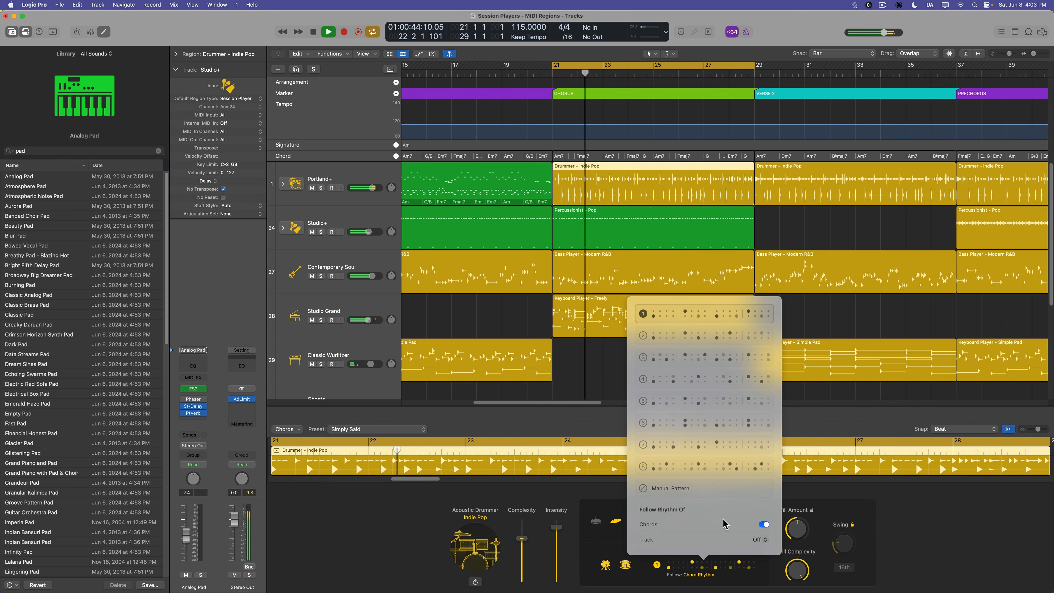
click(934, 539)
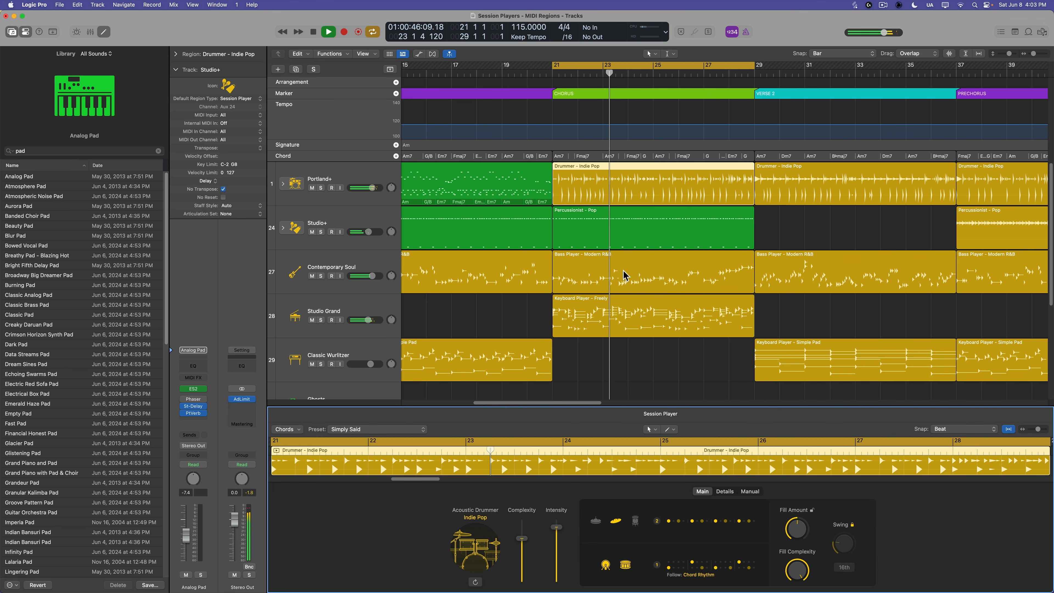
click(557, 272)
click(700, 519)
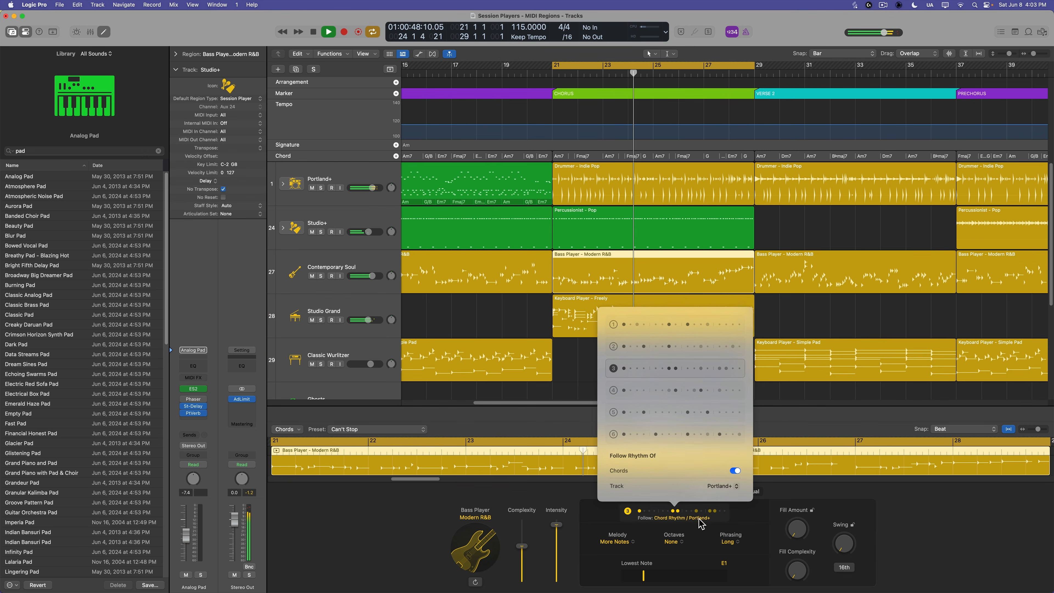
click(941, 526)
click(636, 325)
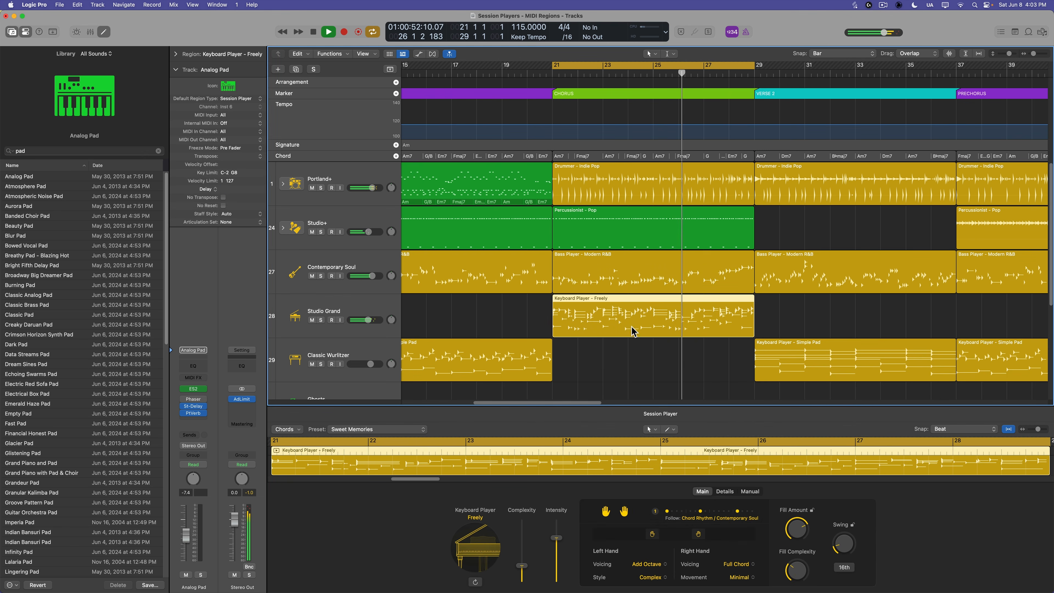
click(732, 519)
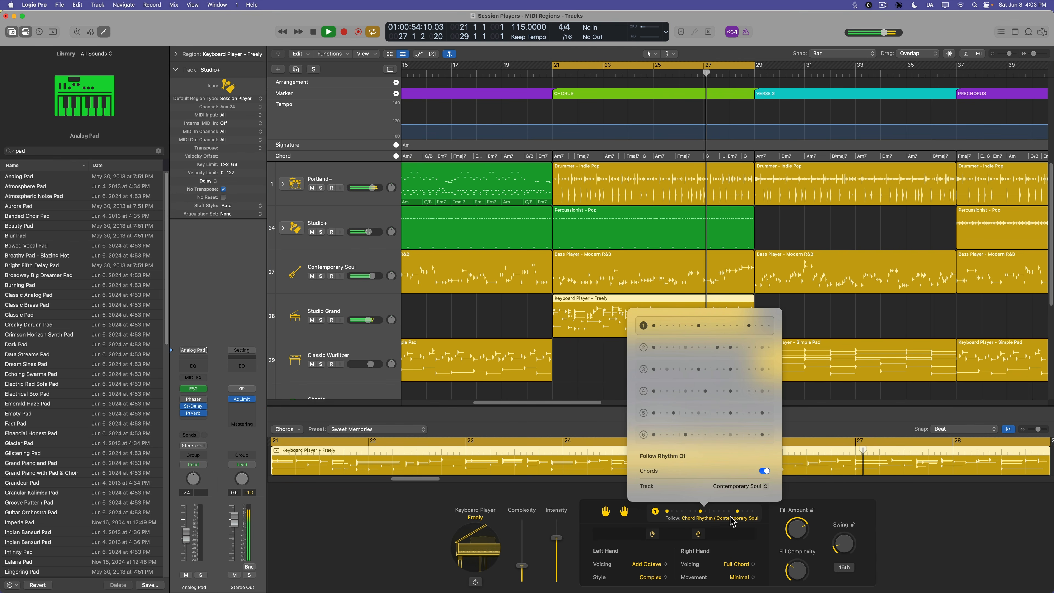
click(979, 519)
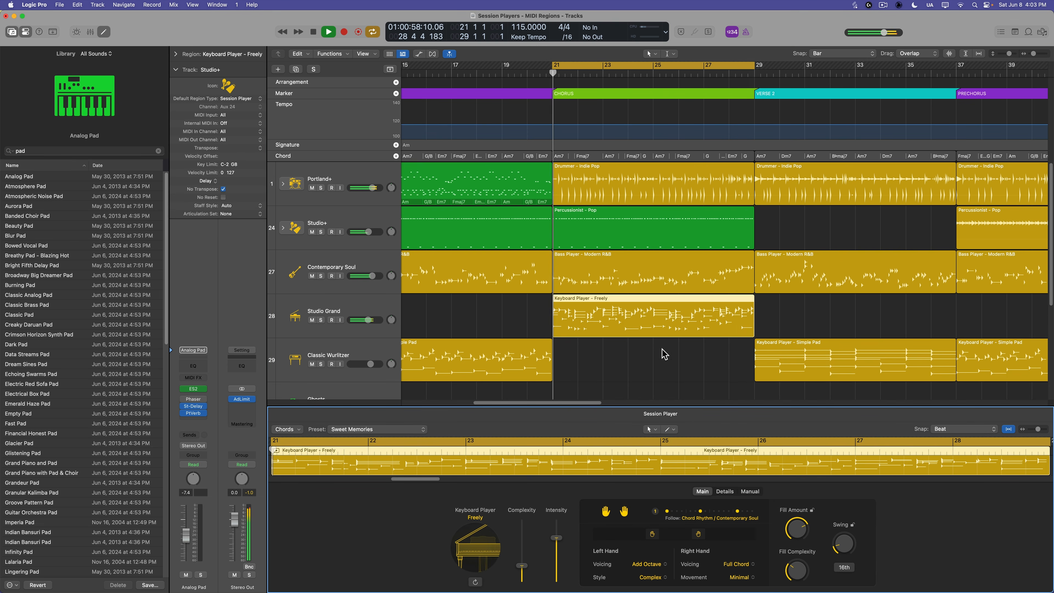
Step: Set the Studio Grand Chorus region to follow the rhythm of the Portland+ track
click(717, 519)
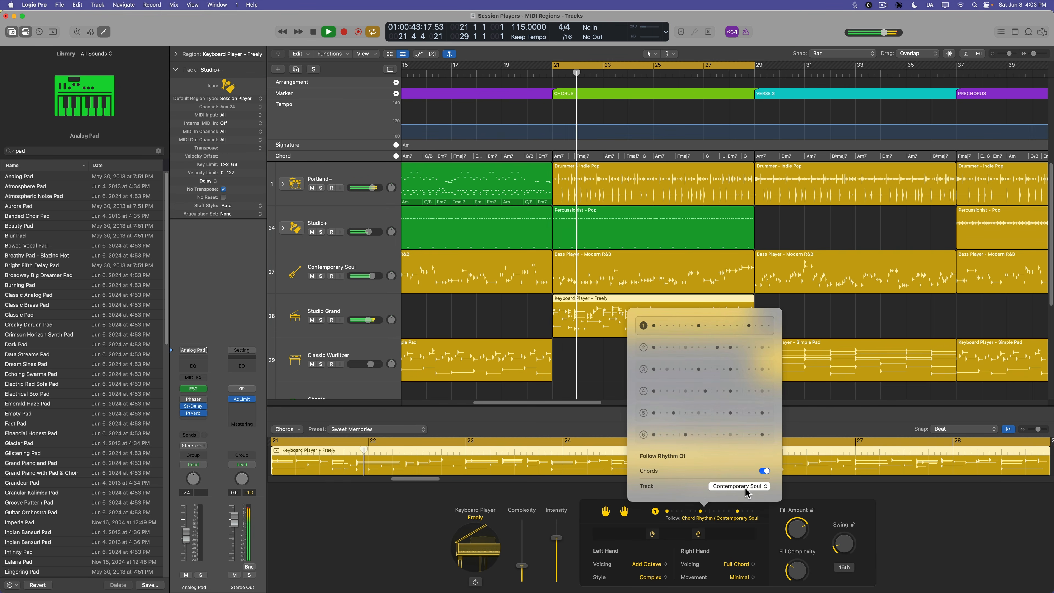
click(736, 487)
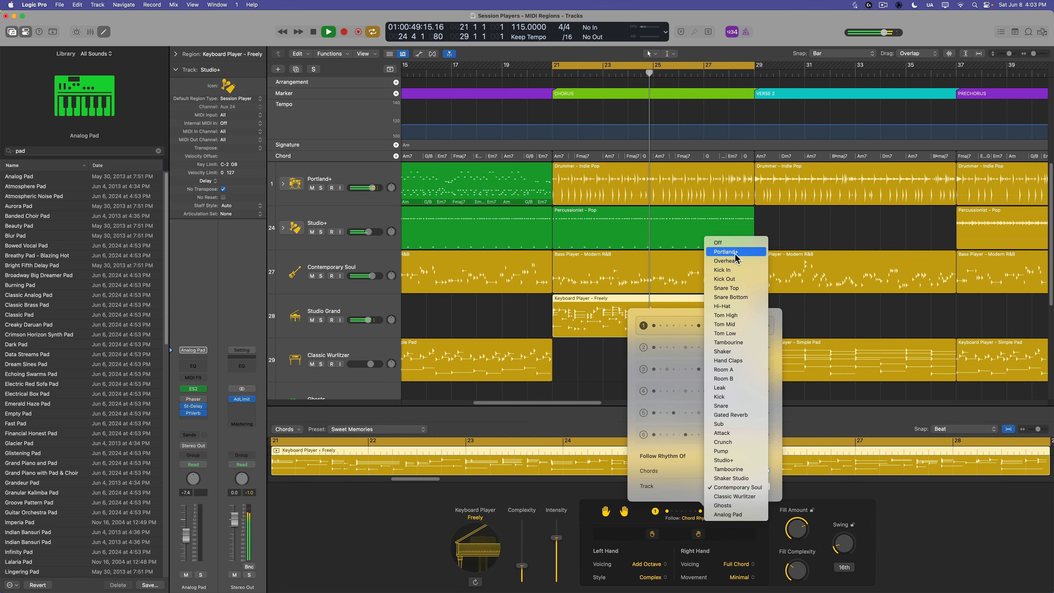
click(725, 252)
click(940, 553)
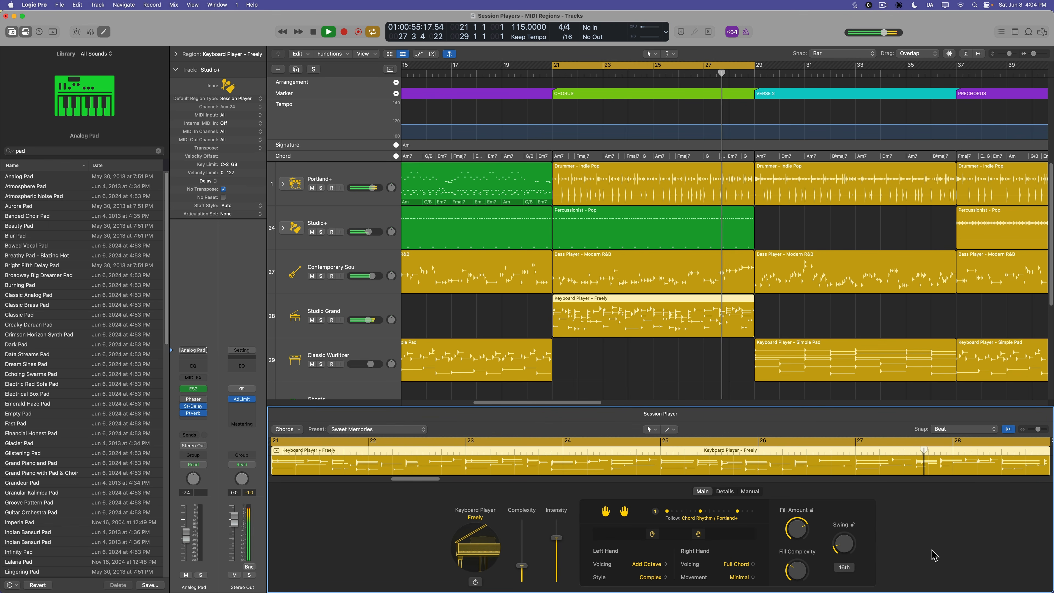
key(x)
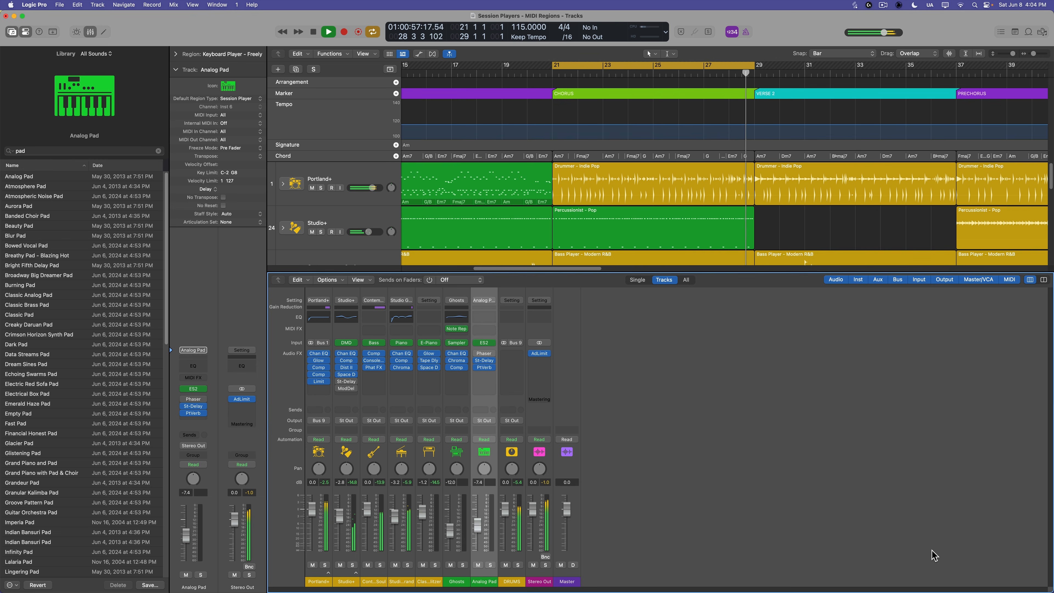
key(x)
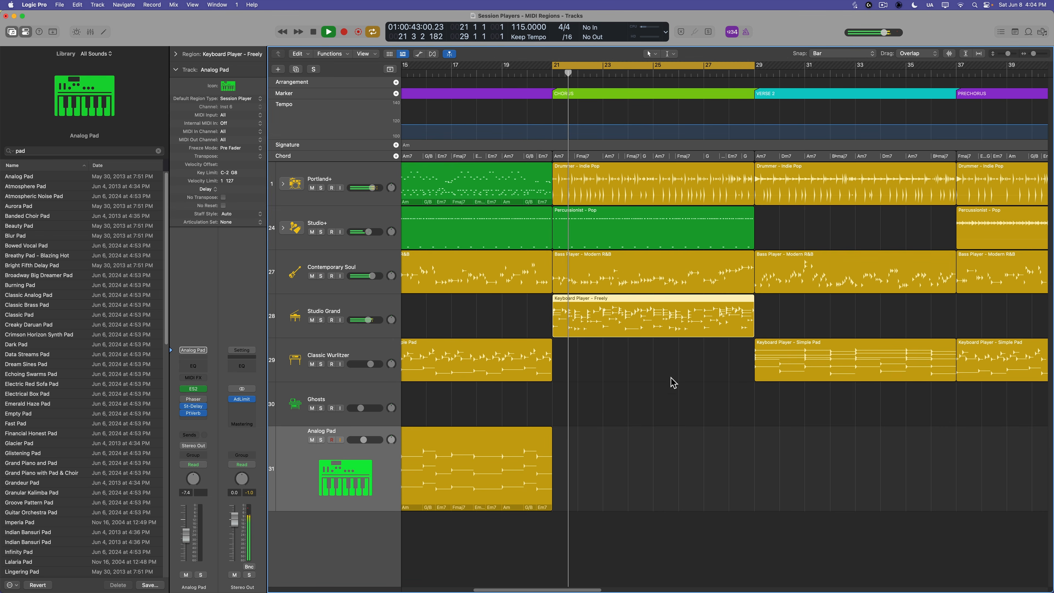
Step: Reopen the Studio Grand Chorus region, raise its Intensity slightly and show its Details settings
double_click(650, 321)
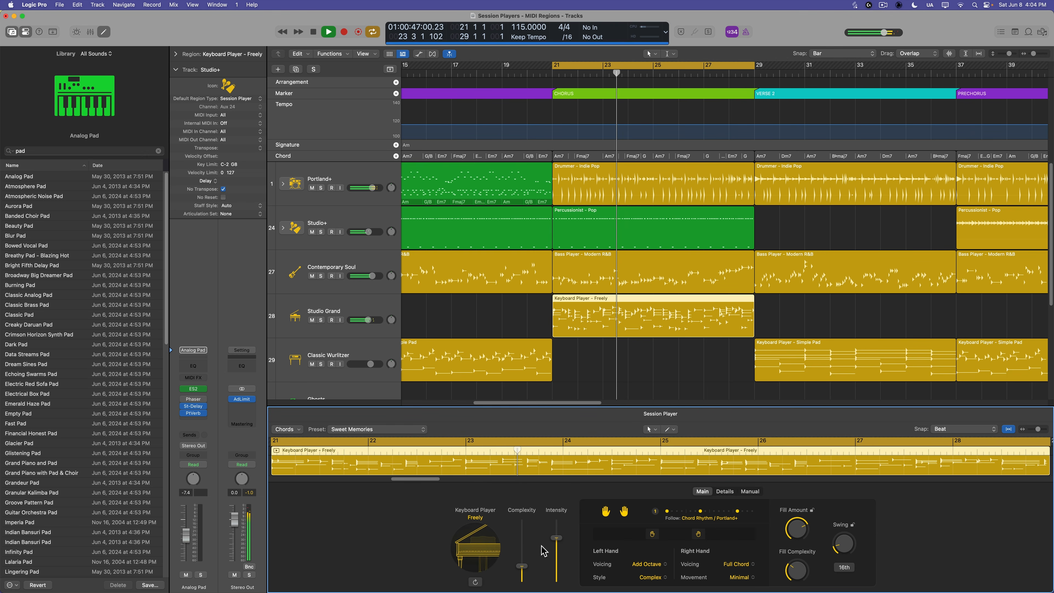
click(725, 491)
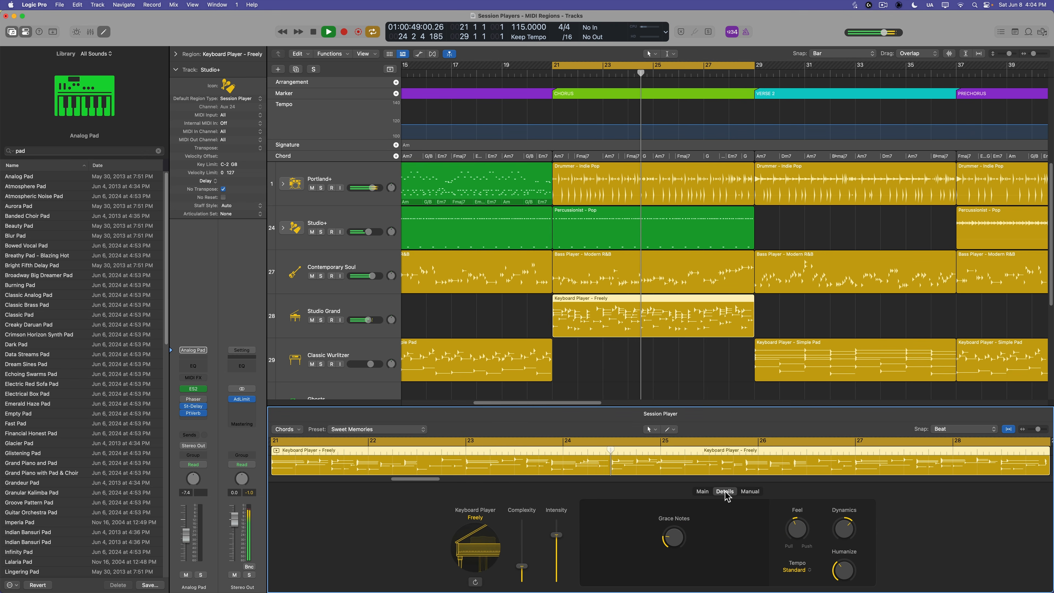
mouse_move(676, 530)
key(x)
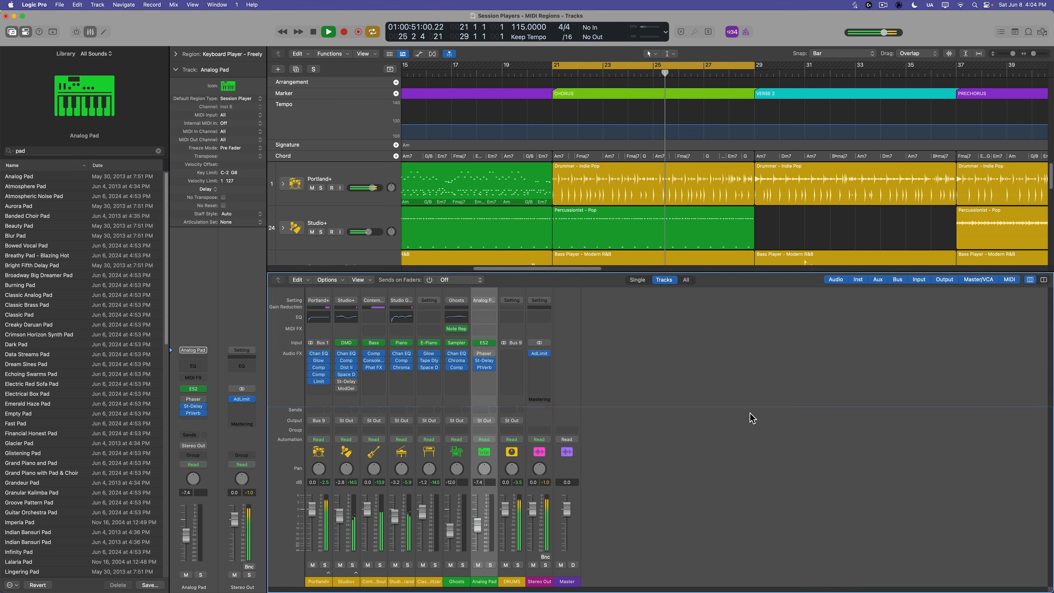
Step: Lower the Complexity of the Portland+ drummer's Chorus region and show its Main settings
click(682, 193)
key(x)
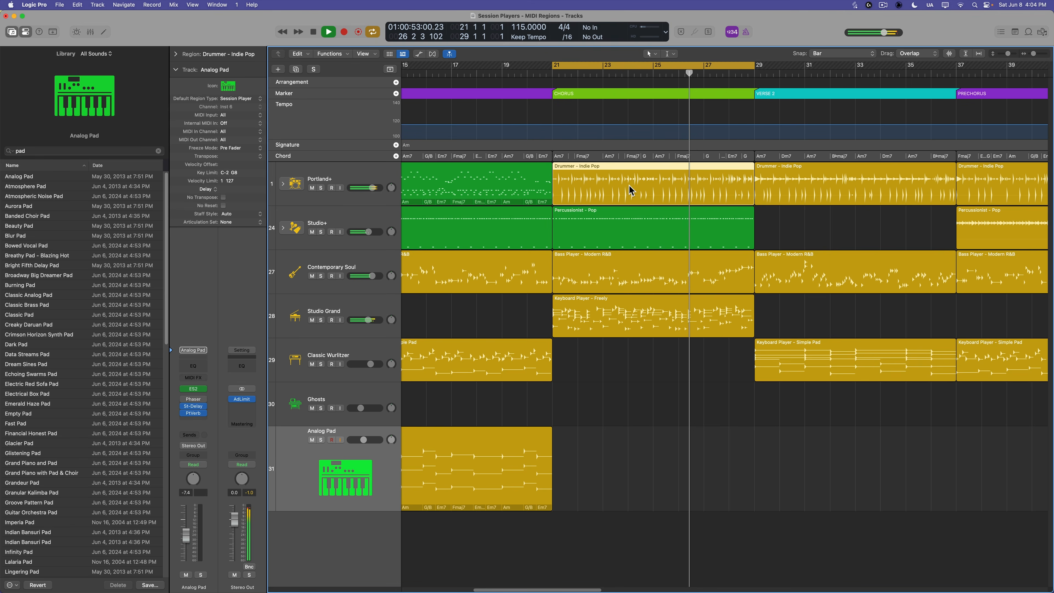
key(e)
drag(524, 539, 523, 555)
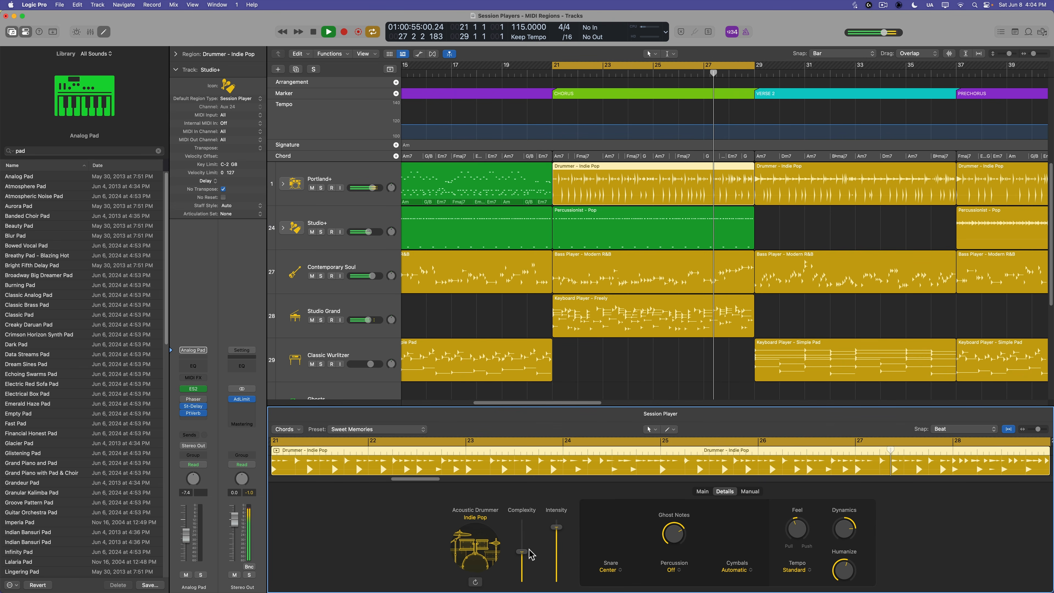
click(702, 491)
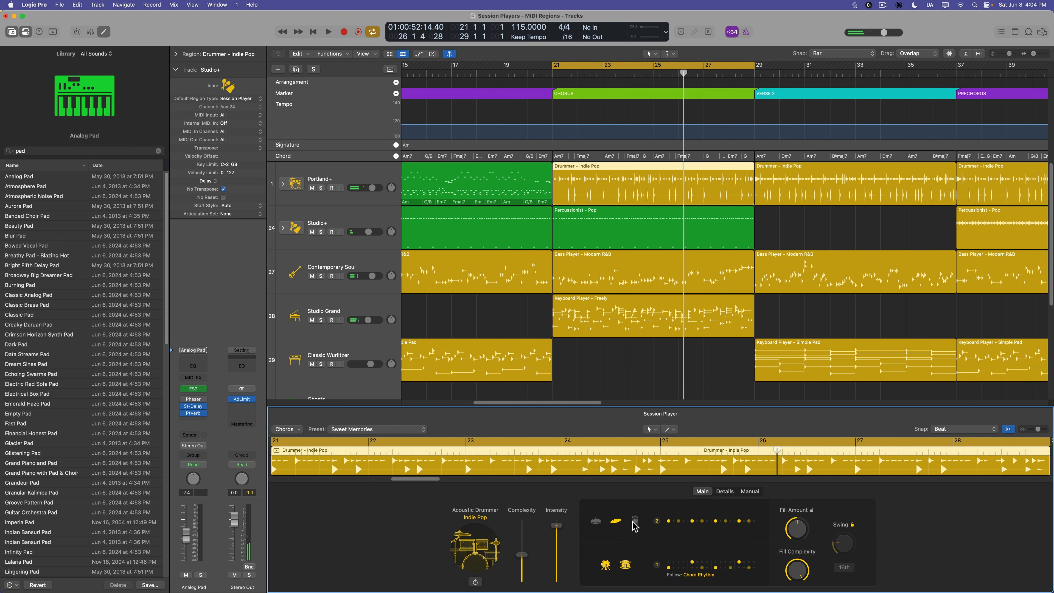
Step: Set the Chorus drummer region's Cymbals to Ride Crashed and play the section
click(725, 492)
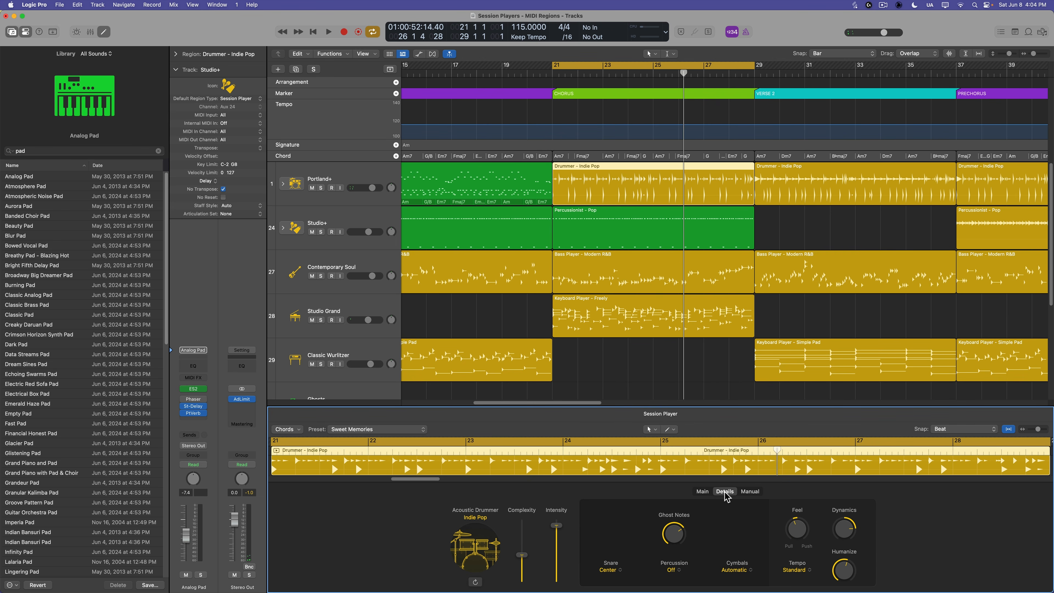
click(735, 572)
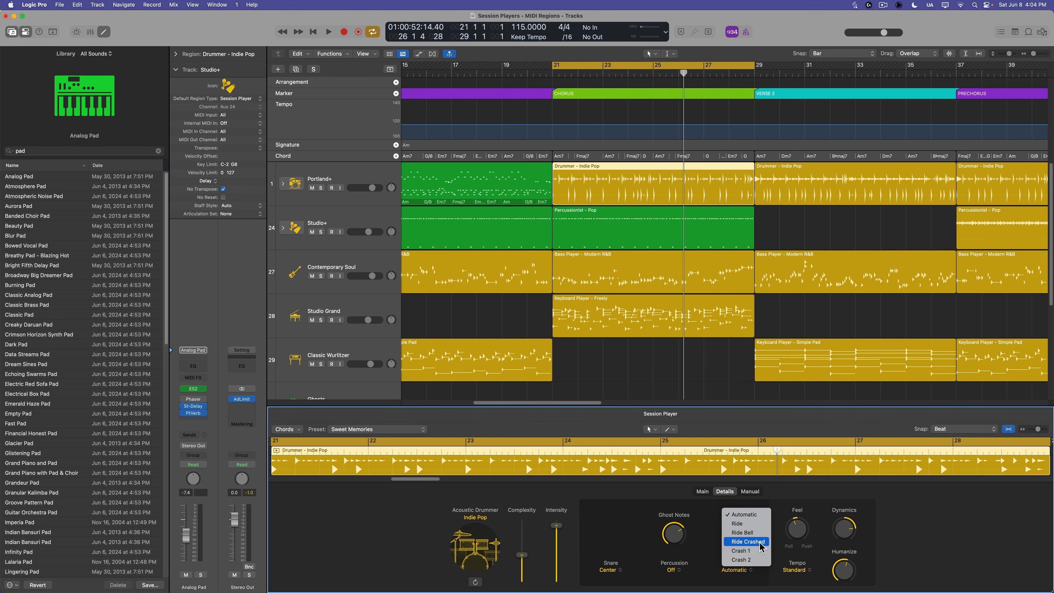
click(748, 542)
key(space)
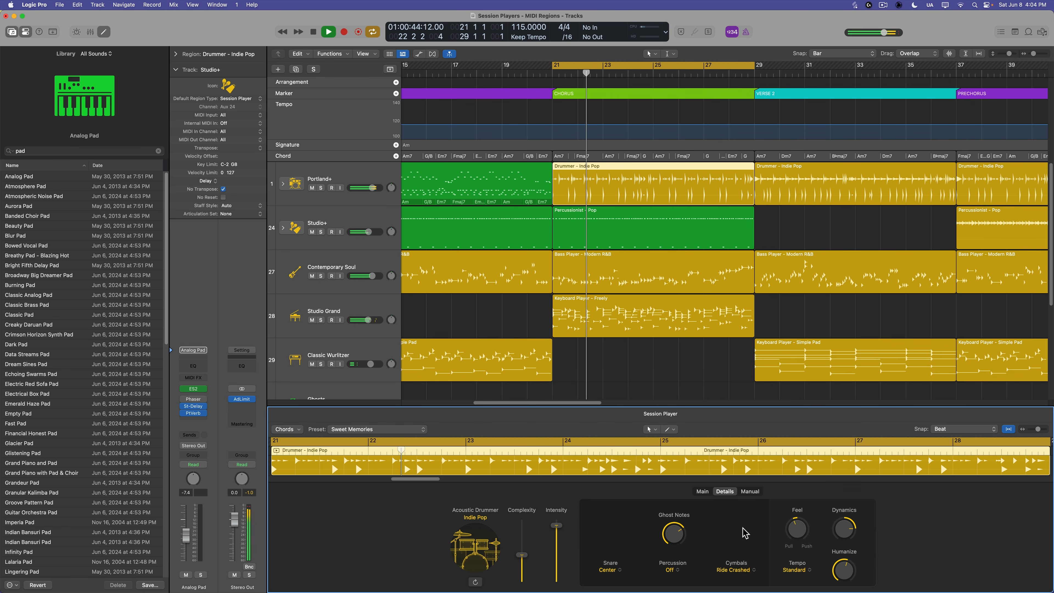
key(x)
key(x)
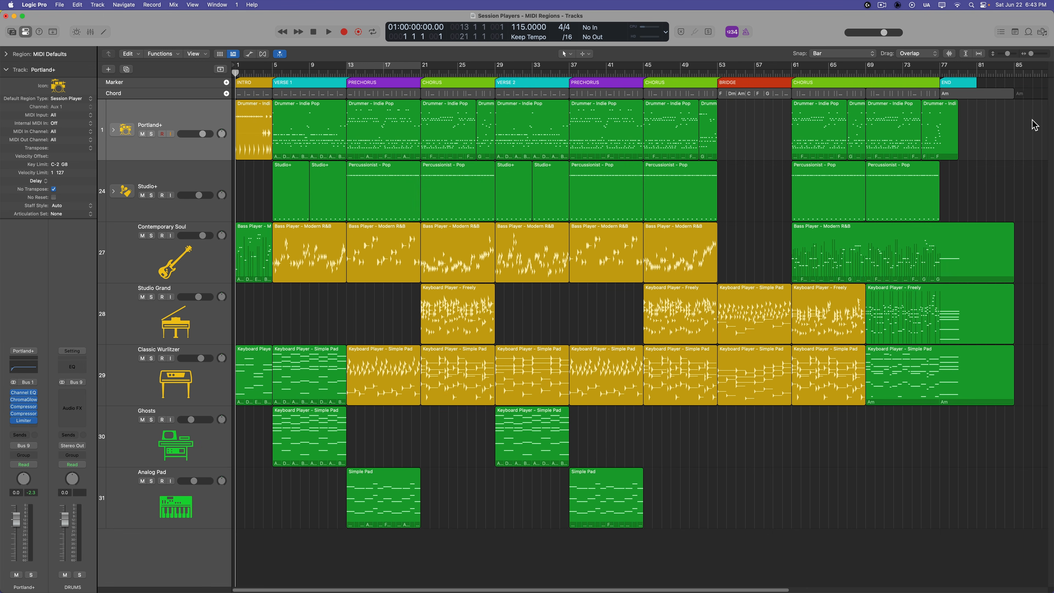
Step: Examine the finished arrangement's MIDI and Session Player regions section by section, from the Intro past the Bridge
drag(1033, 125, 252, 514)
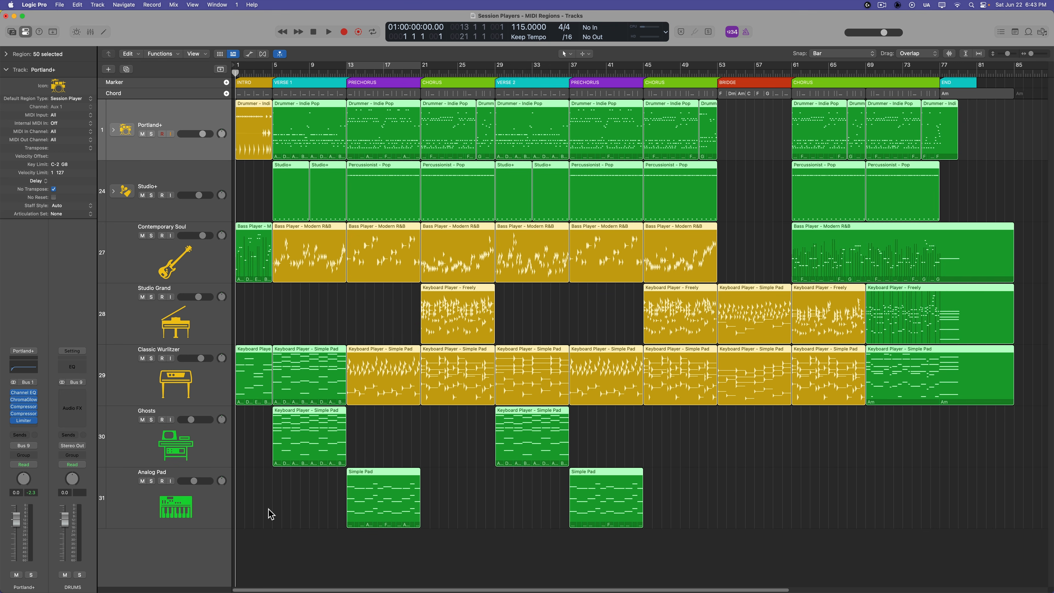
click(724, 497)
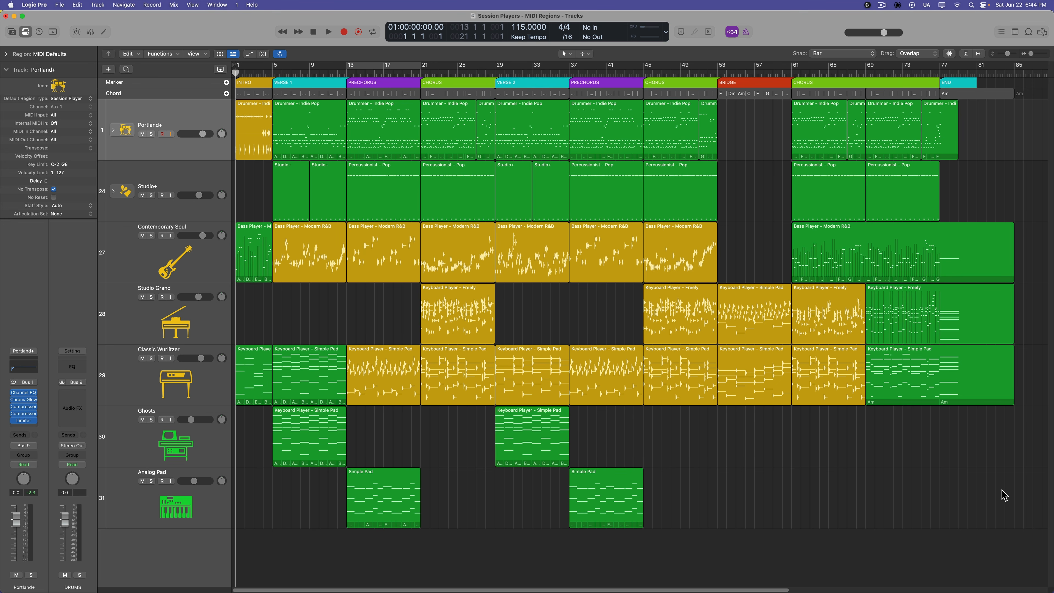
key(super+Right)
key(super+Right)
key(super+Right)
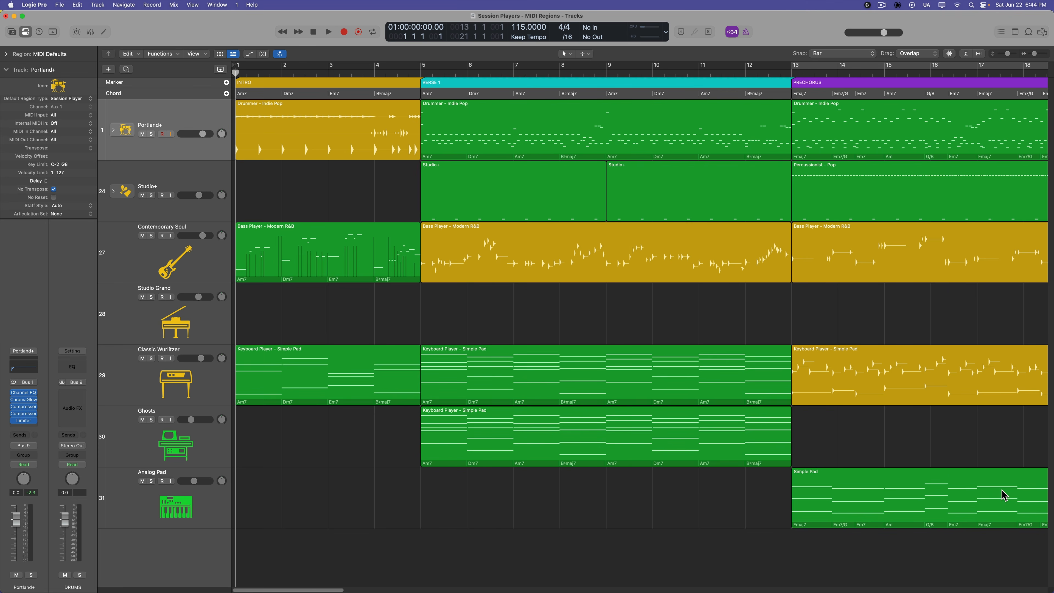
scroll(774, 434, right, 20)
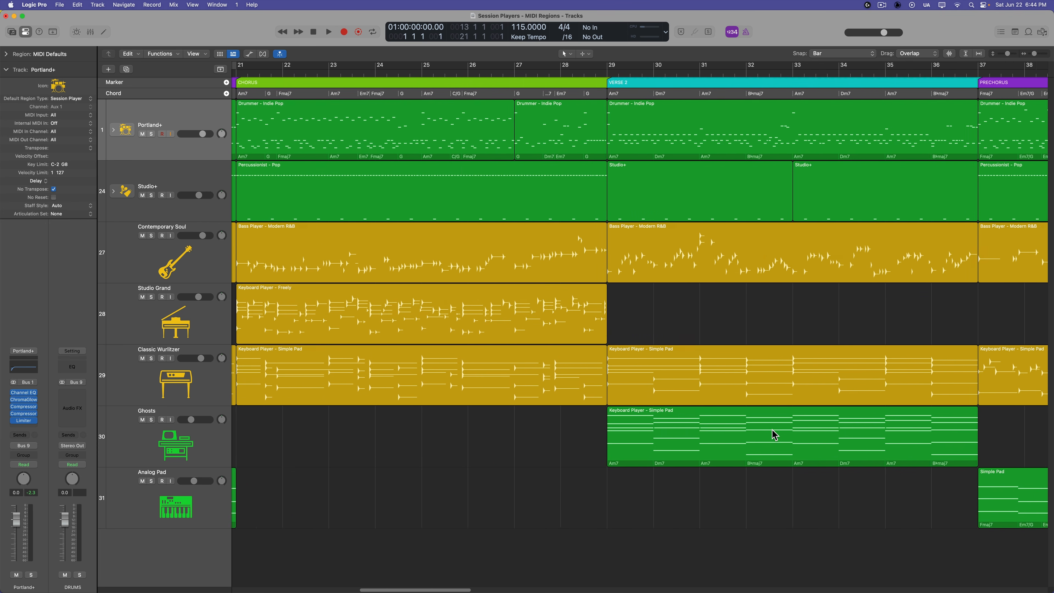
scroll(774, 434, right, 20)
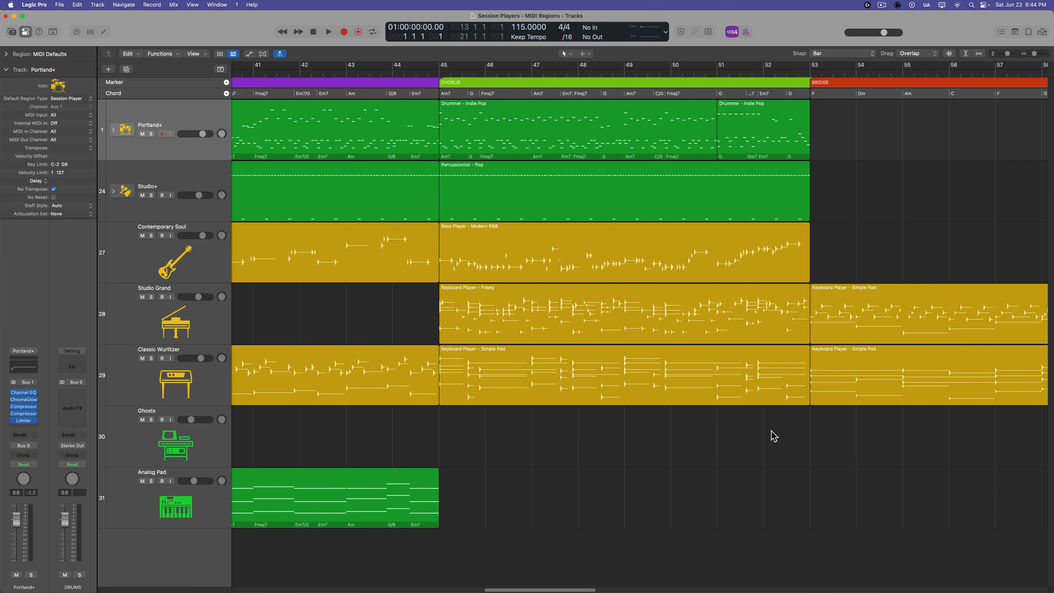
scroll(774, 434, right, 15)
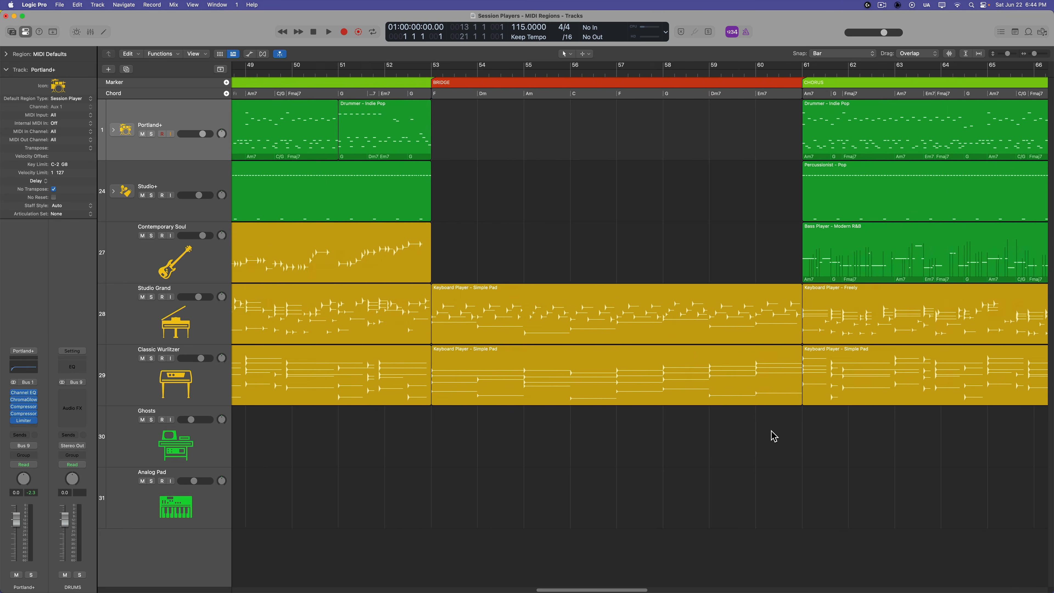
key(z)
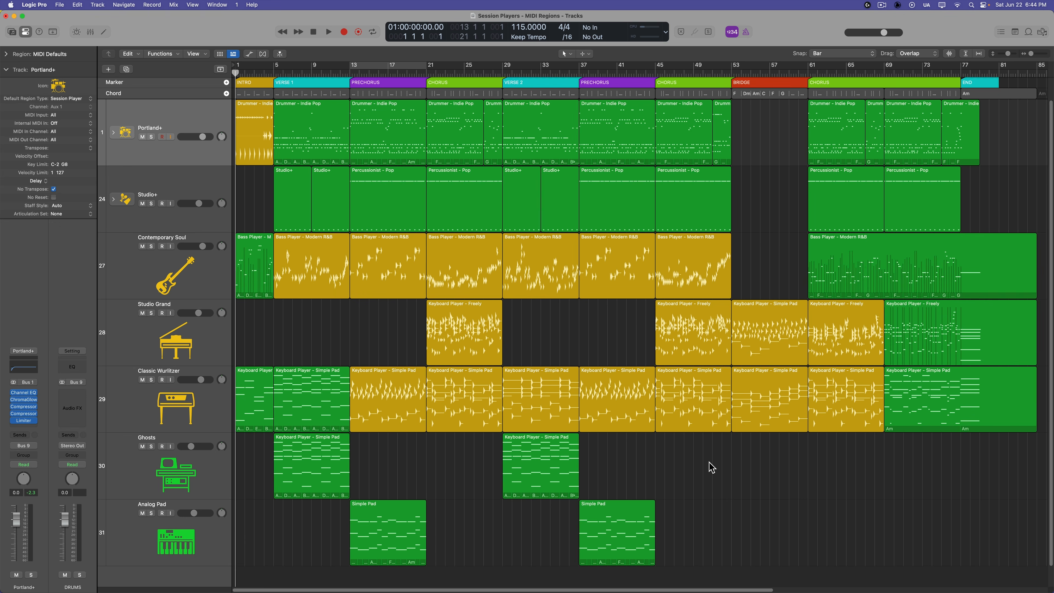